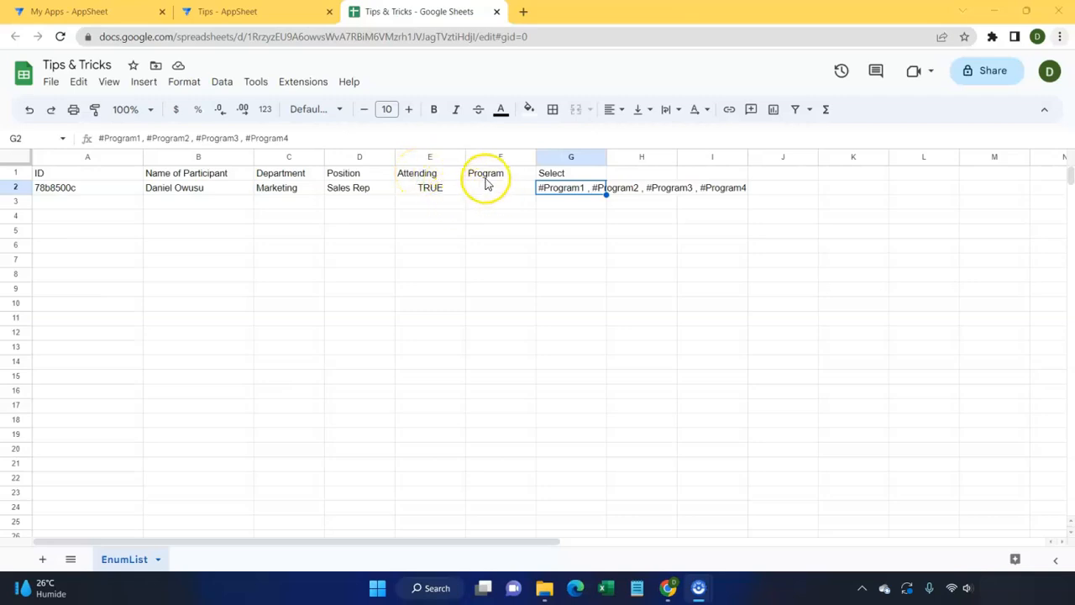
Step: Point out the empty Program cell, the Select header and the combined program list in G2
{"action": "left_click", "coordinate": [502, 191]}
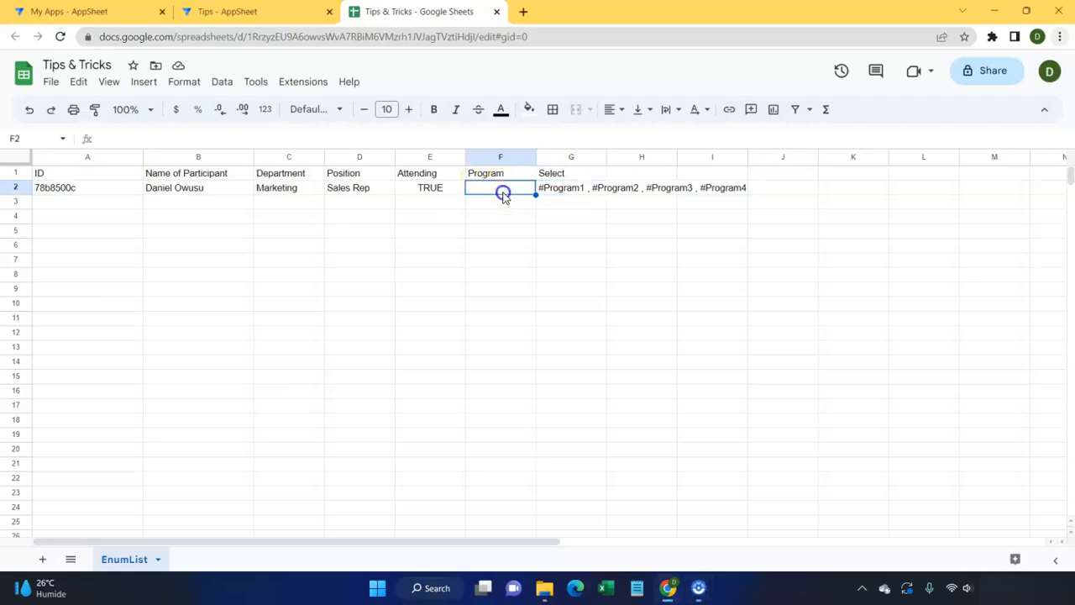
{"action": "left_click", "coordinate": [564, 173]}
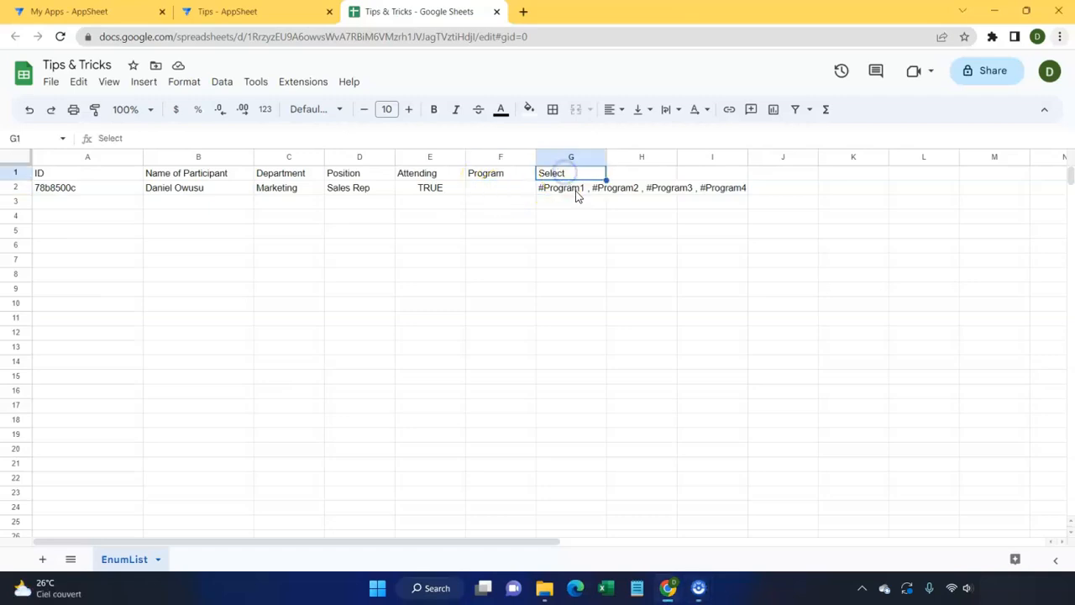
{"action": "left_click", "coordinate": [577, 195]}
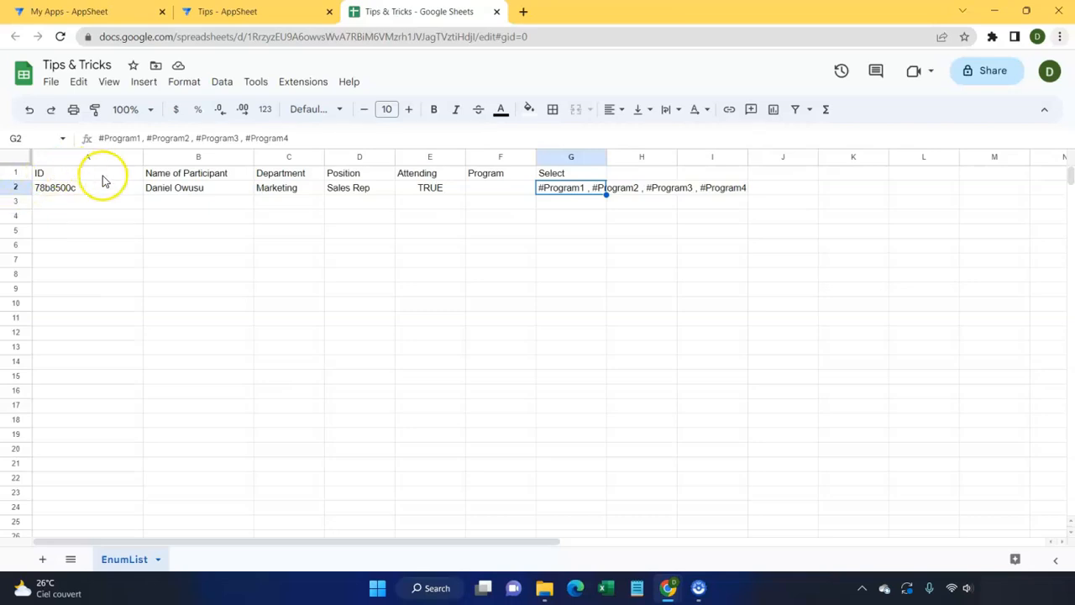
Step: In AppSheet, start a new participant, enter the participant's first name and set department to HR
{"action": "left_click", "coordinate": [224, 15]}
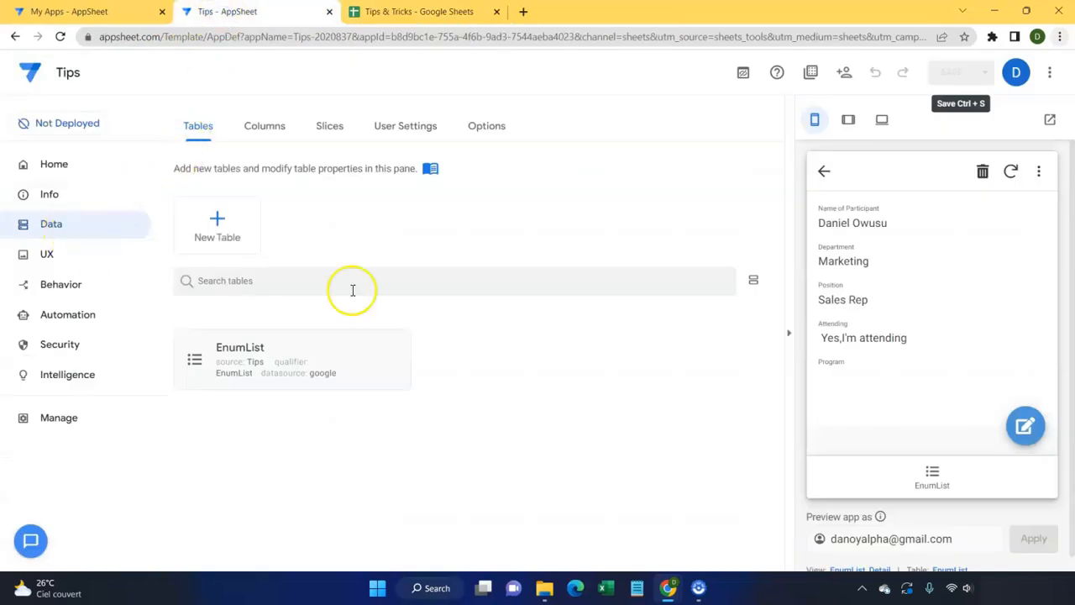
{"action": "left_click", "coordinate": [929, 479]}
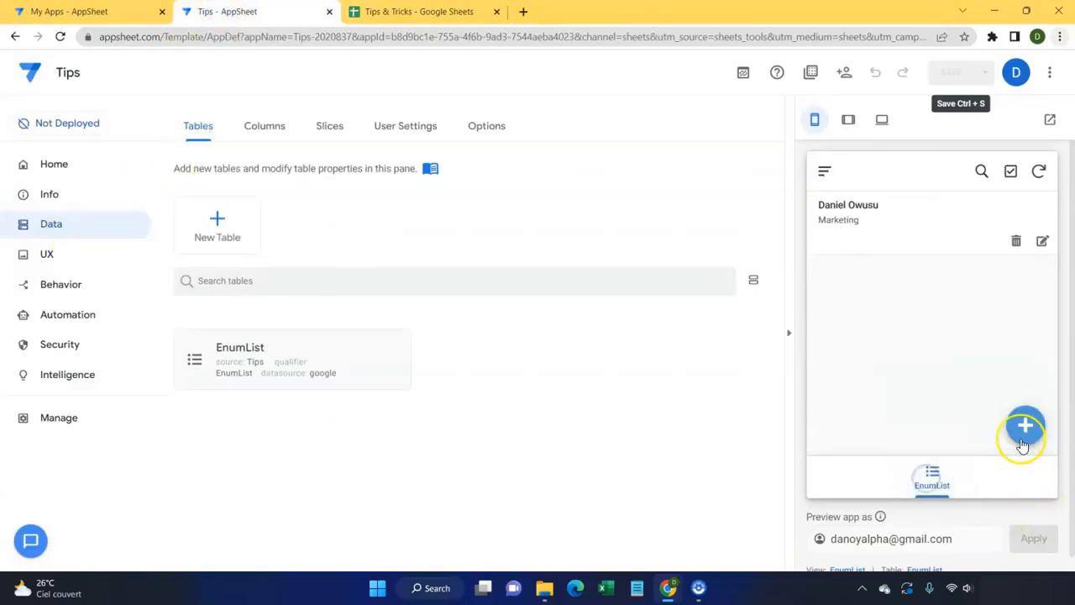
{"action": "left_click", "coordinate": [1026, 427]}
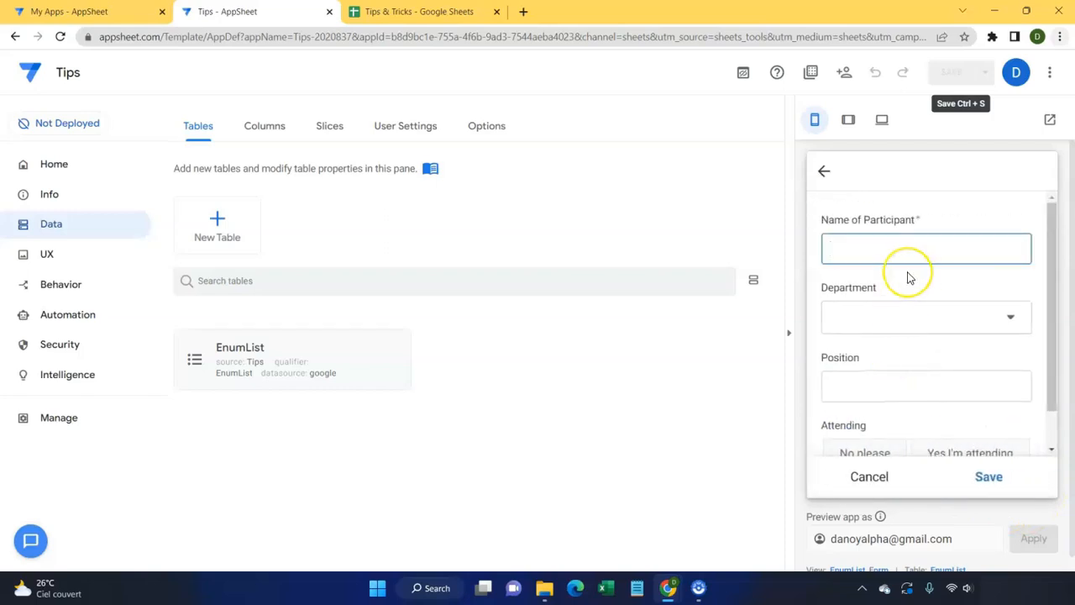
{"action": "type", "text": "Grace"}
{"action": "left_click", "coordinate": [873, 335]}
{"action": "left_click", "coordinate": [860, 313]}
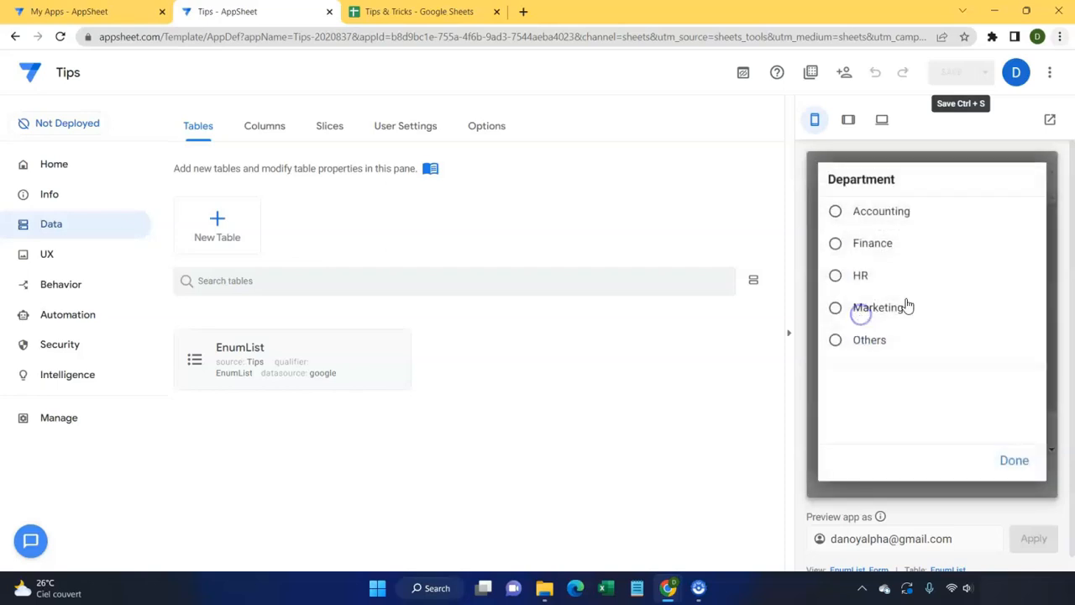
{"action": "left_click", "coordinate": [855, 284]}
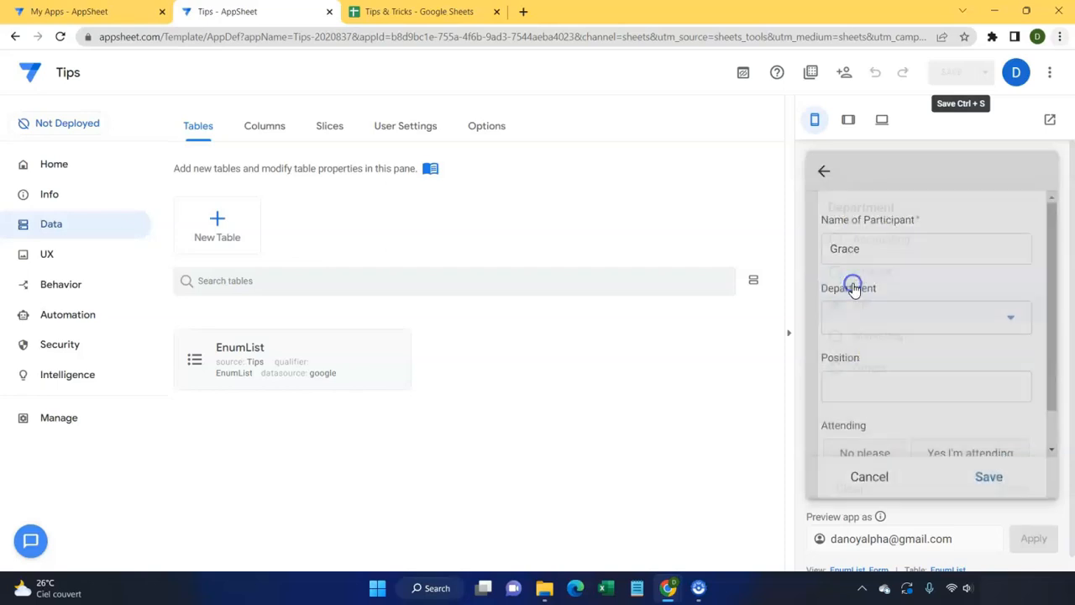
Step: Enter the position 'HR manager' and mark the participant as attending
{"action": "left_click", "coordinate": [888, 351]}
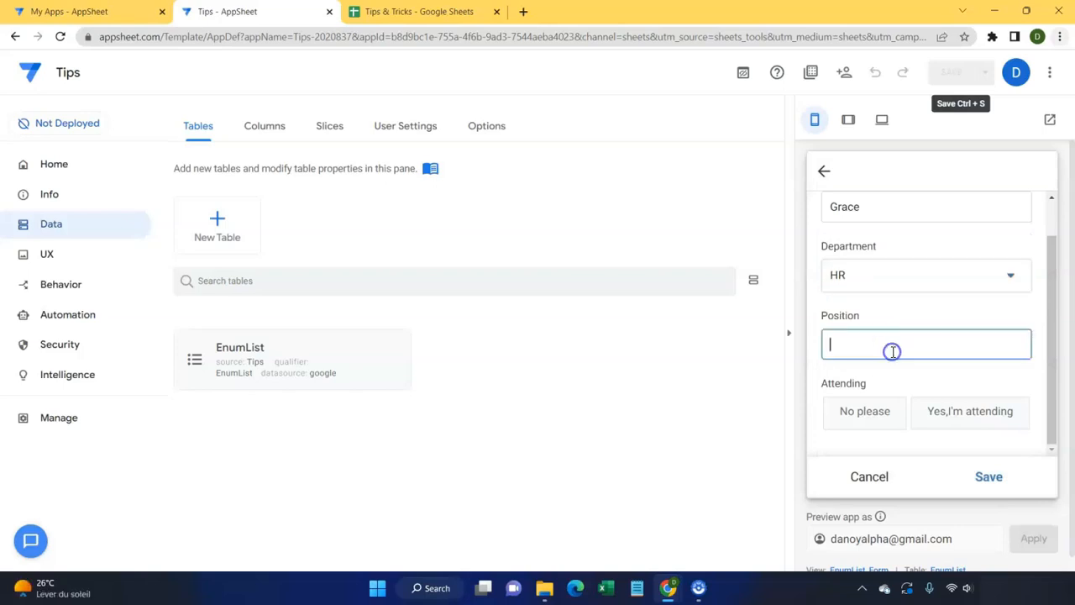
{"action": "type", "text": "HR manager"}
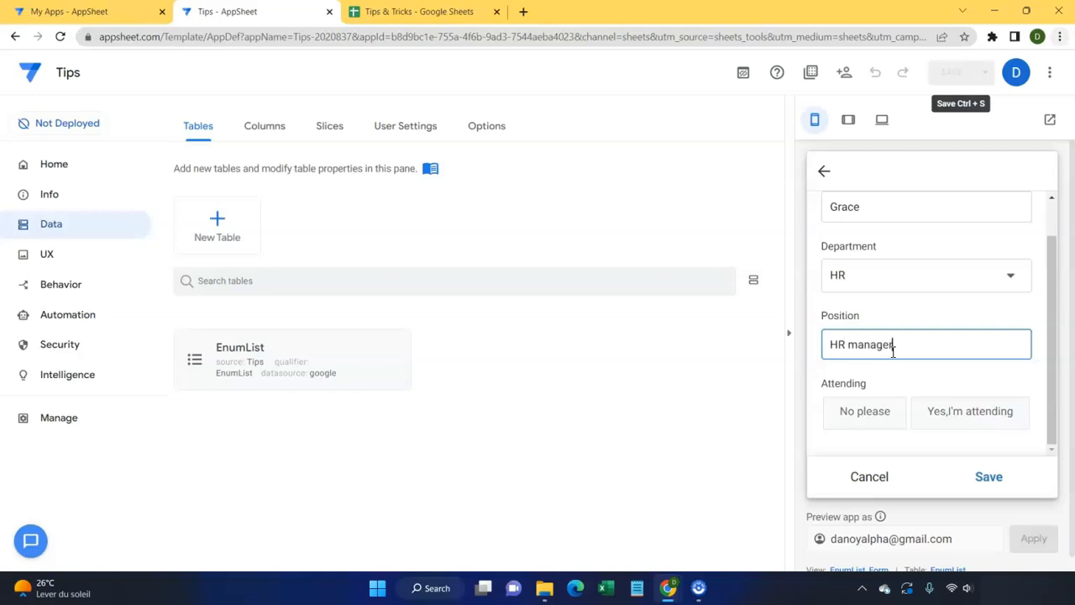
{"action": "left_click", "coordinate": [923, 374]}
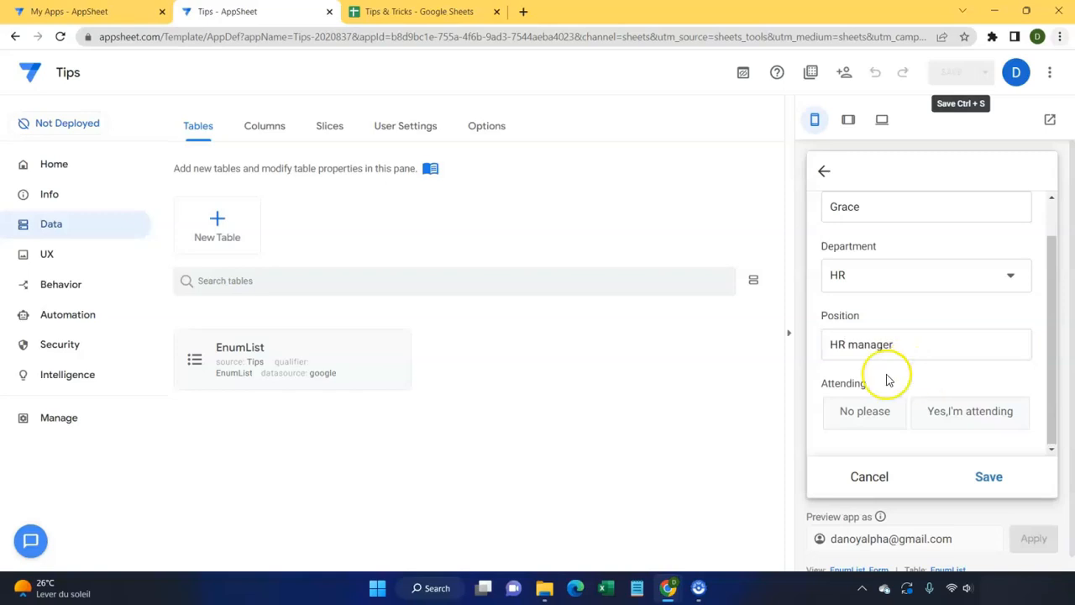
{"action": "left_click", "coordinate": [945, 409]}
Step: Select #Program2 and #Program3, save the record, and return to the spreadsheet
{"action": "scroll", "coordinate": [912, 321], "scroll_direction": "down", "scroll_amount": 1}
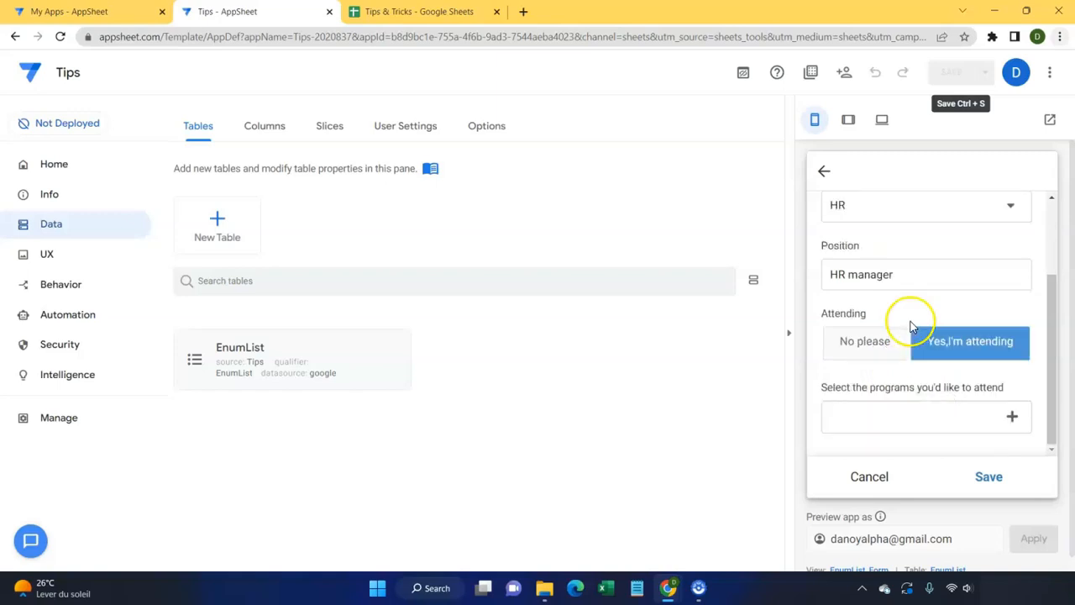
{"action": "left_click", "coordinate": [1012, 418]}
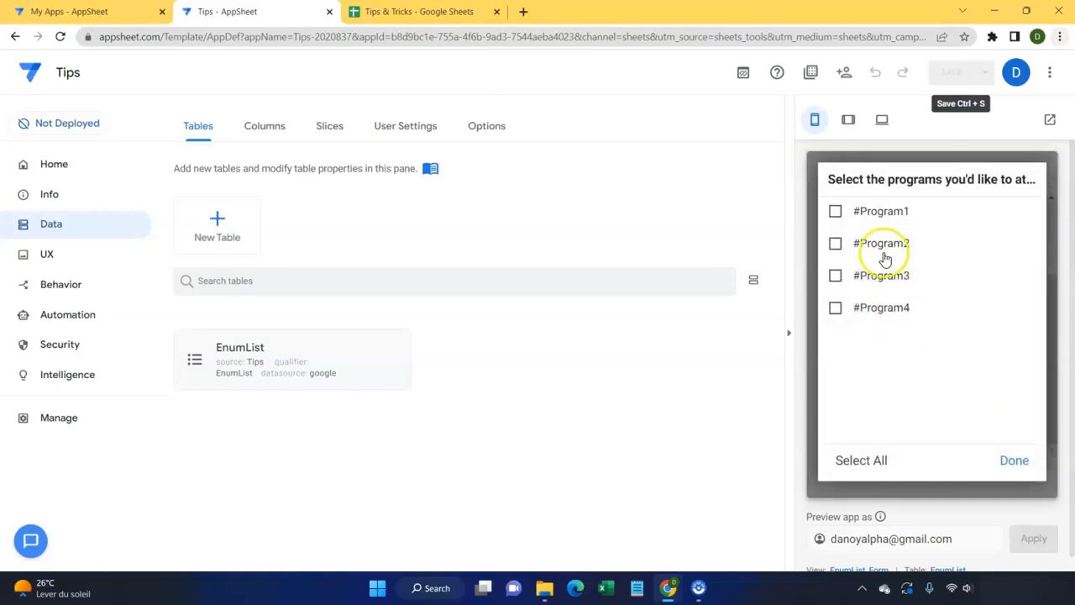
{"action": "left_click", "coordinate": [835, 243]}
{"action": "left_click", "coordinate": [835, 276]}
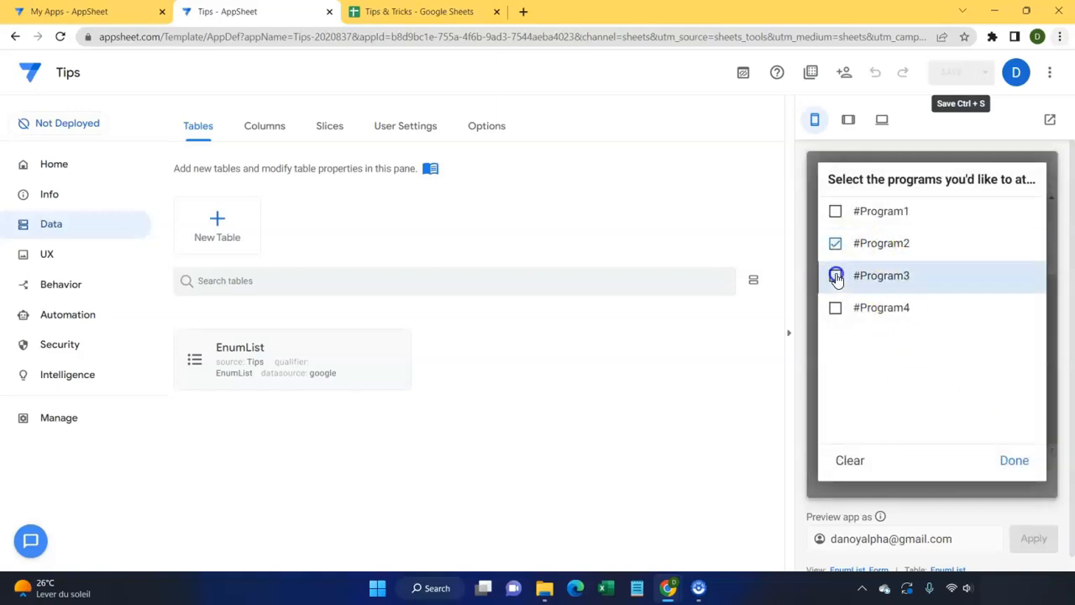
{"action": "left_click", "coordinate": [1012, 462]}
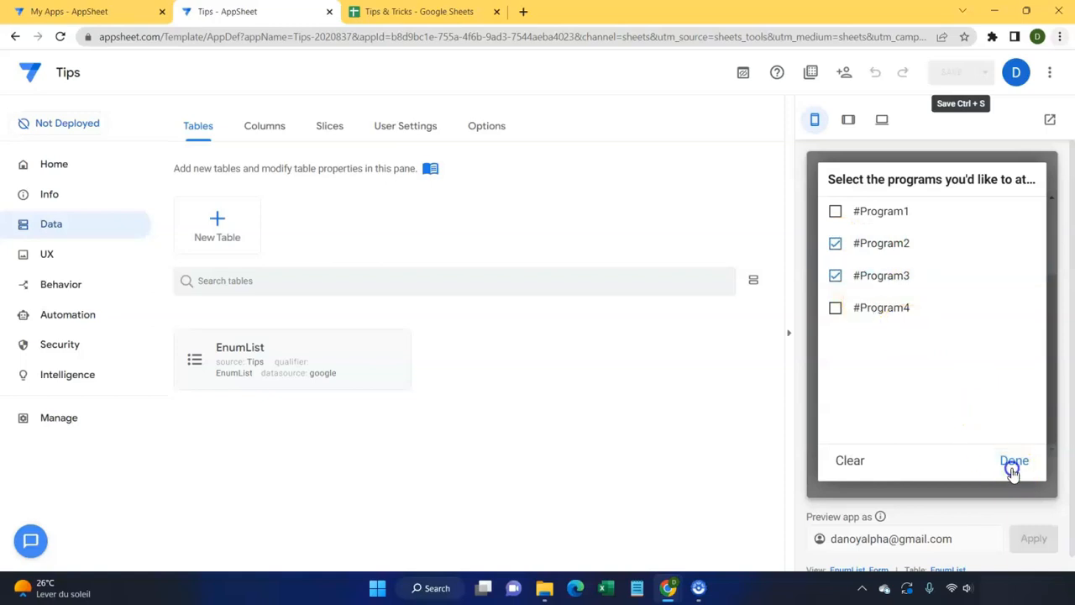
{"action": "left_click", "coordinate": [988, 476]}
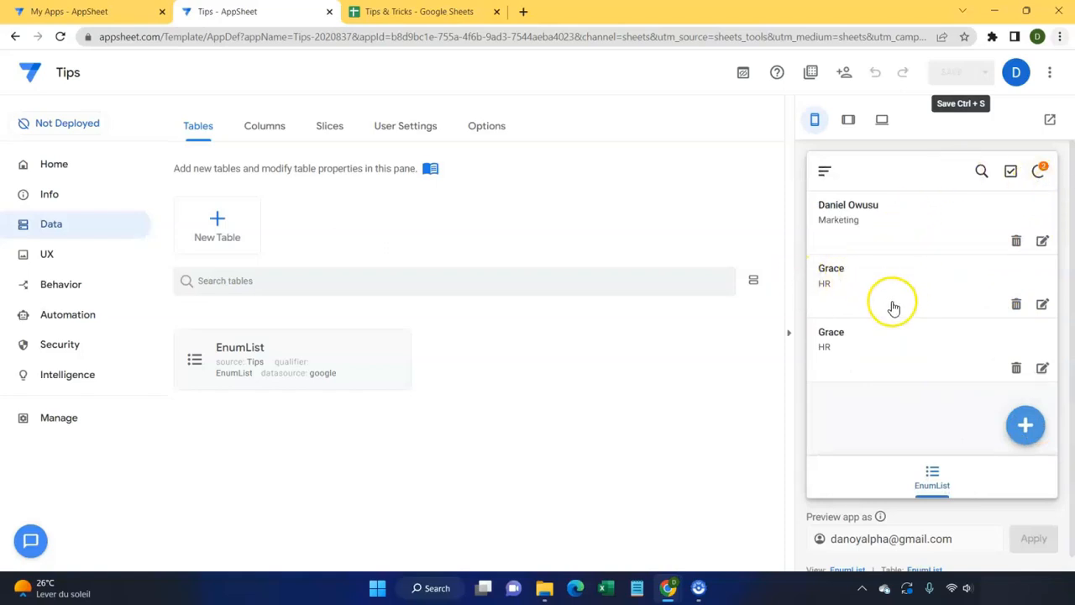
{"action": "left_click", "coordinate": [365, 12]}
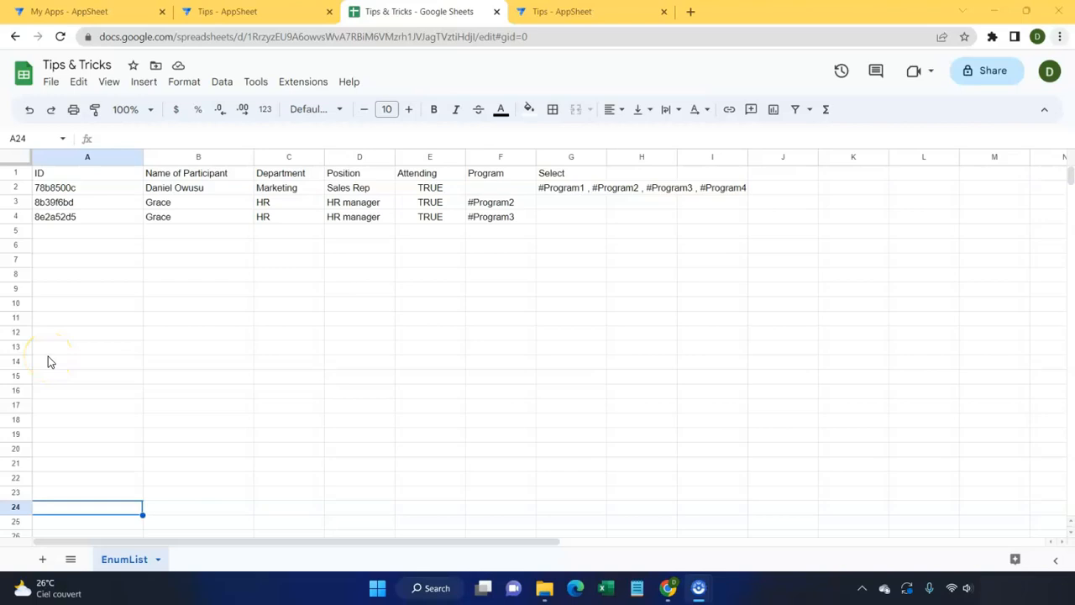
Step: Open the File menu after confirming the separate #Program2 and #Program3 rows
{"action": "left_click", "coordinate": [51, 84]}
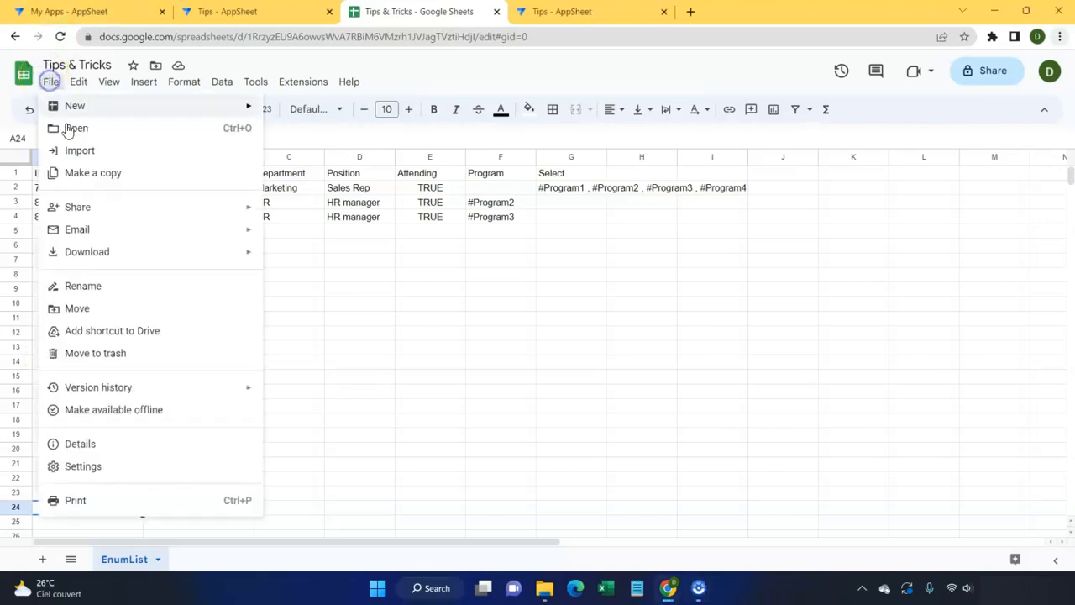
Step: Make a copy of the spreadsheet named 'Tips & Tricks Demo'
{"action": "left_click", "coordinate": [78, 180]}
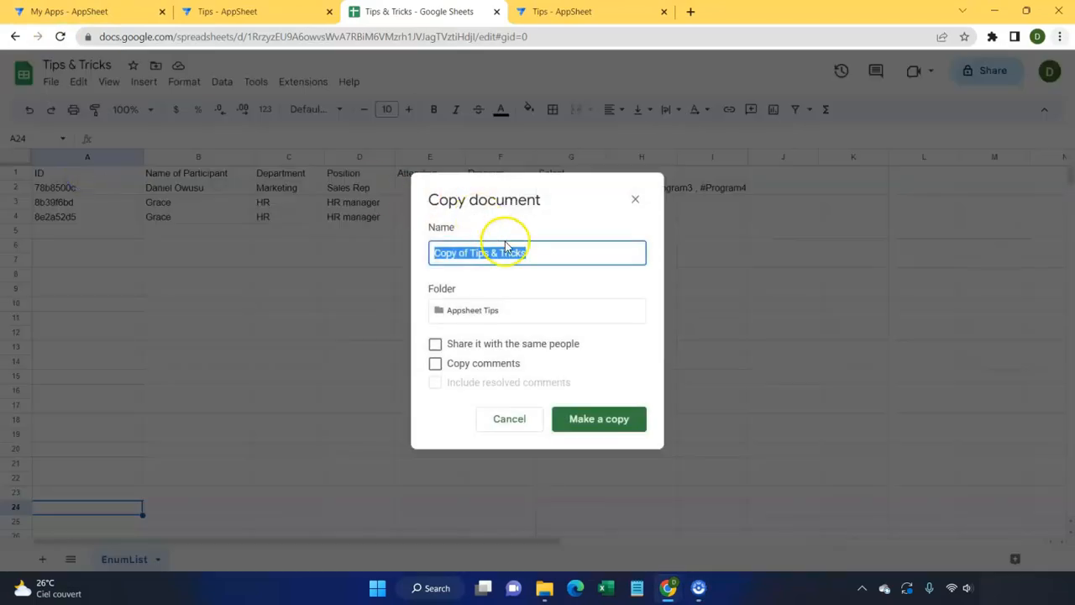
{"action": "left_click", "coordinate": [534, 256]}
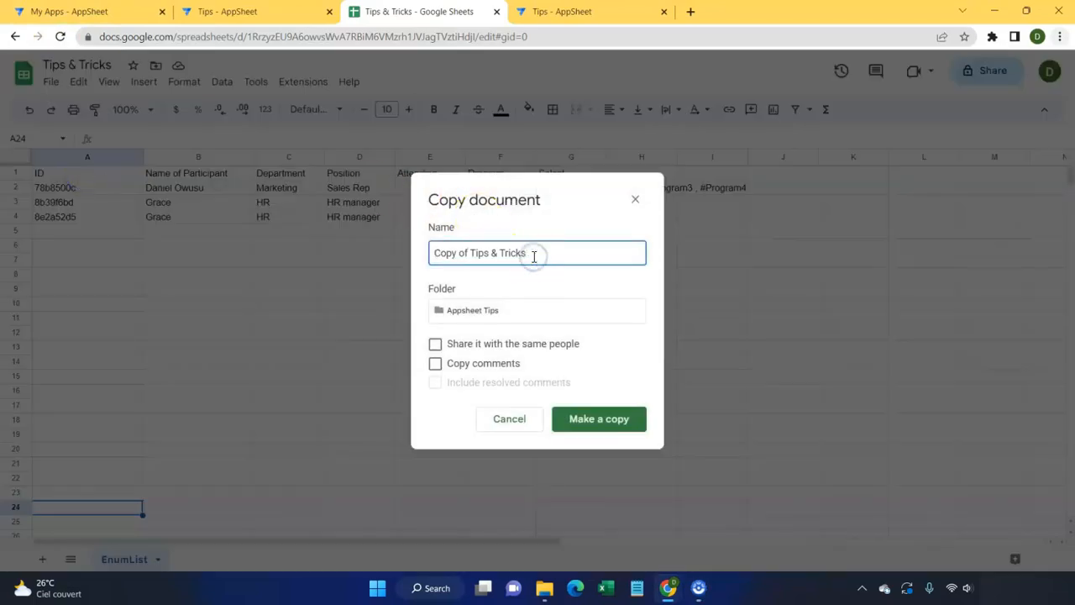
{"action": "key", "text": "BackSpace"}
{"action": "key", "text": "BackSpace"}
{"action": "key", "text": "BackSpace"}
{"action": "key", "text": "BackSpace"}
{"action": "key", "text": "BackSpace"}
{"action": "key", "text": "BackSpace"}
{"action": "type", "text": "Tricks"}
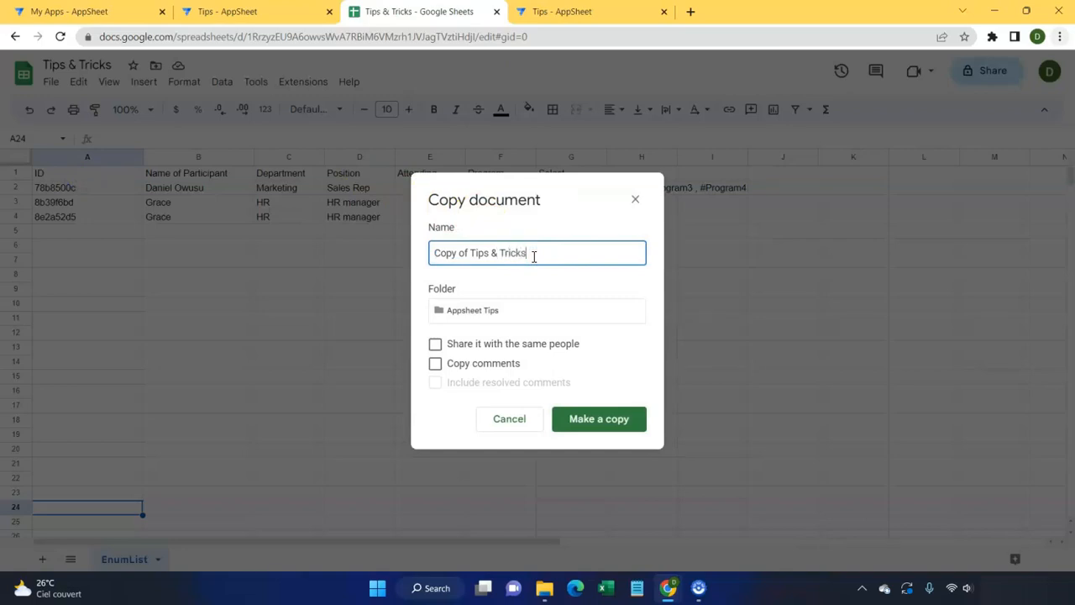
{"action": "left_click", "coordinate": [473, 254]}
{"action": "key", "text": "BackSpace"}
{"action": "key", "text": "BackSpace"}
{"action": "key", "text": "BackSpace"}
{"action": "key", "text": "BackSpace"}
{"action": "key", "text": "BackSpace"}
{"action": "key", "text": "BackSpace"}
{"action": "key", "text": "BackSpace"}
{"action": "key", "text": "BackSpace"}
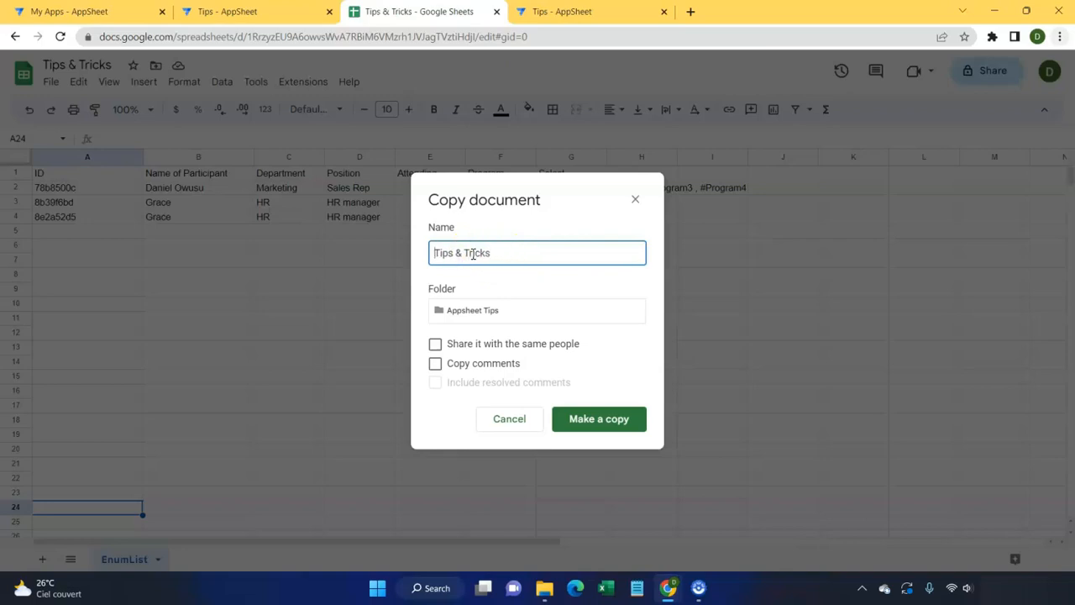
{"action": "left_click", "coordinate": [519, 246]}
{"action": "type", "text": "Demo"}
{"action": "left_click", "coordinate": [607, 419]}
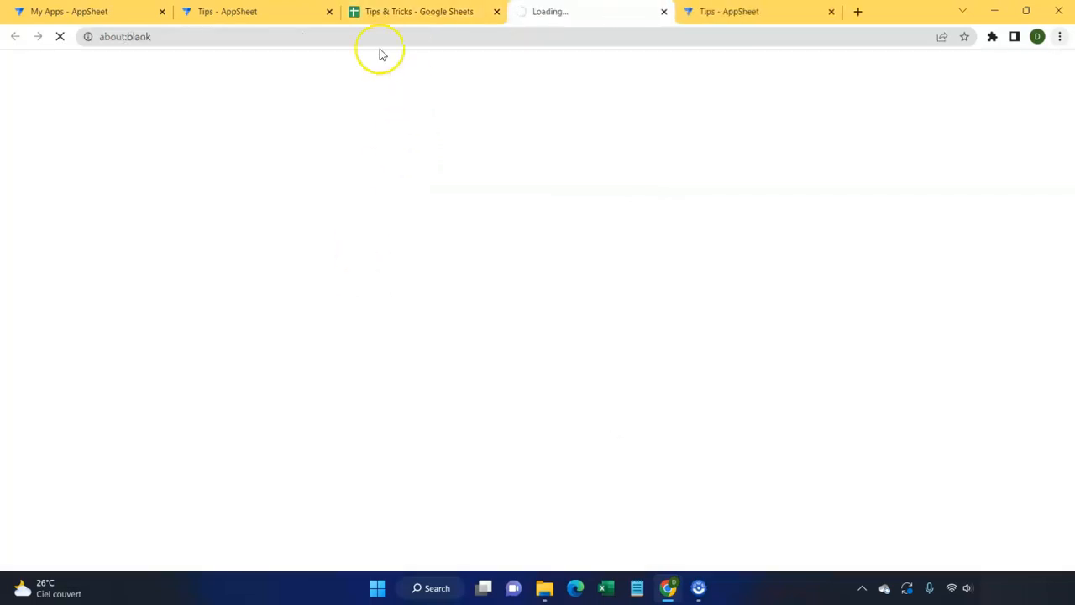
Step: Close the original tab and clear the sample data in A2:G4 of the copy
{"action": "left_click", "coordinate": [497, 17]}
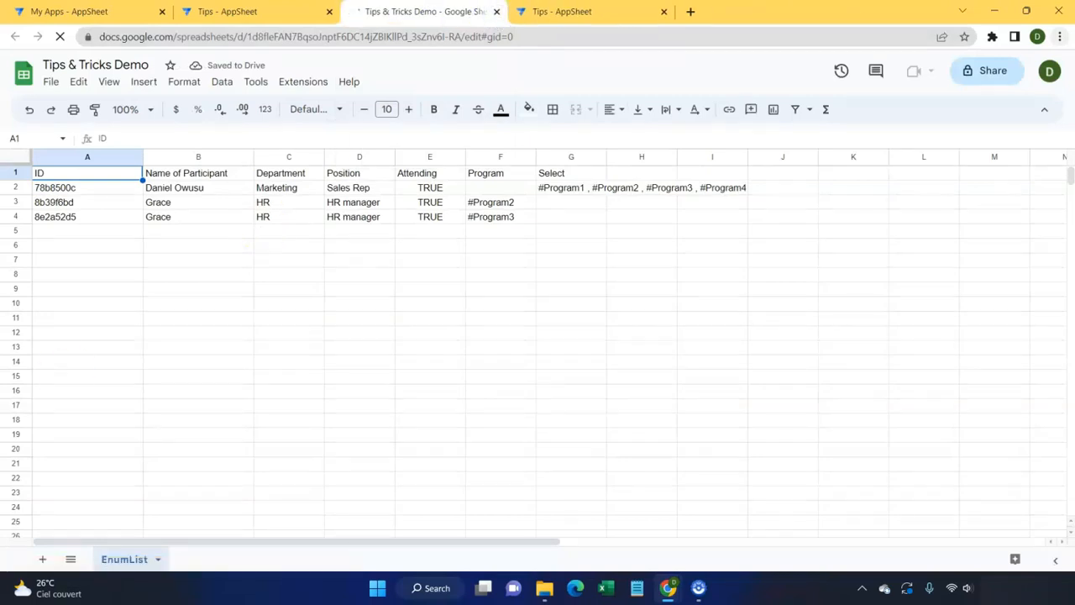
{"action": "left_click", "coordinate": [94, 189]}
{"action": "key", "text": "ctrl+shift+Right"}
{"action": "key", "text": "ctrl+shift+Right"}
{"action": "key", "text": "shift+Down"}
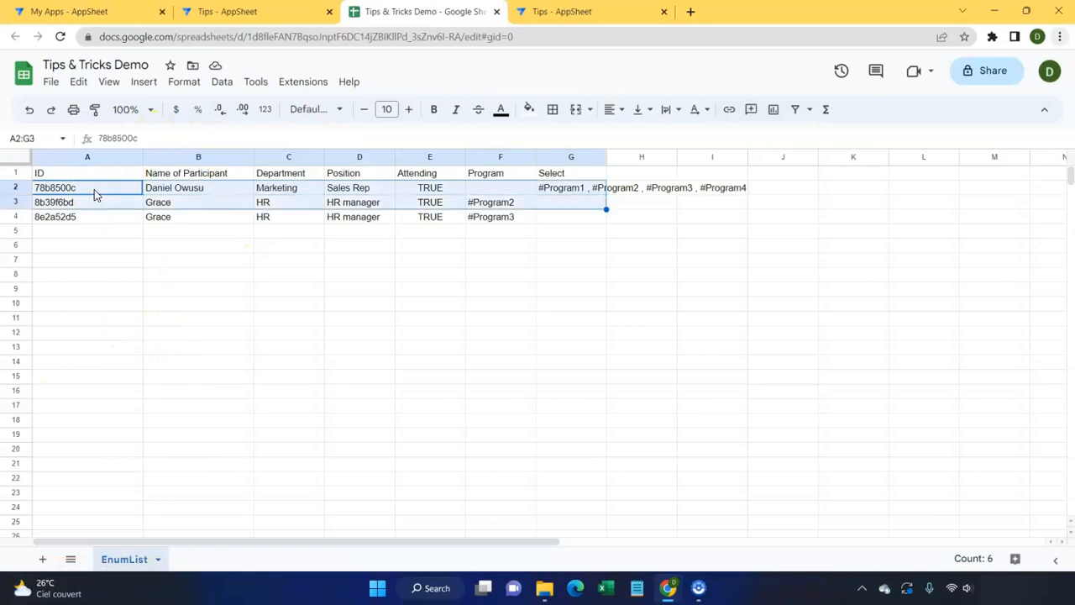
{"action": "key", "text": "shift+Down"}
{"action": "key", "text": "Delete"}
{"action": "left_click", "coordinate": [234, 277]}
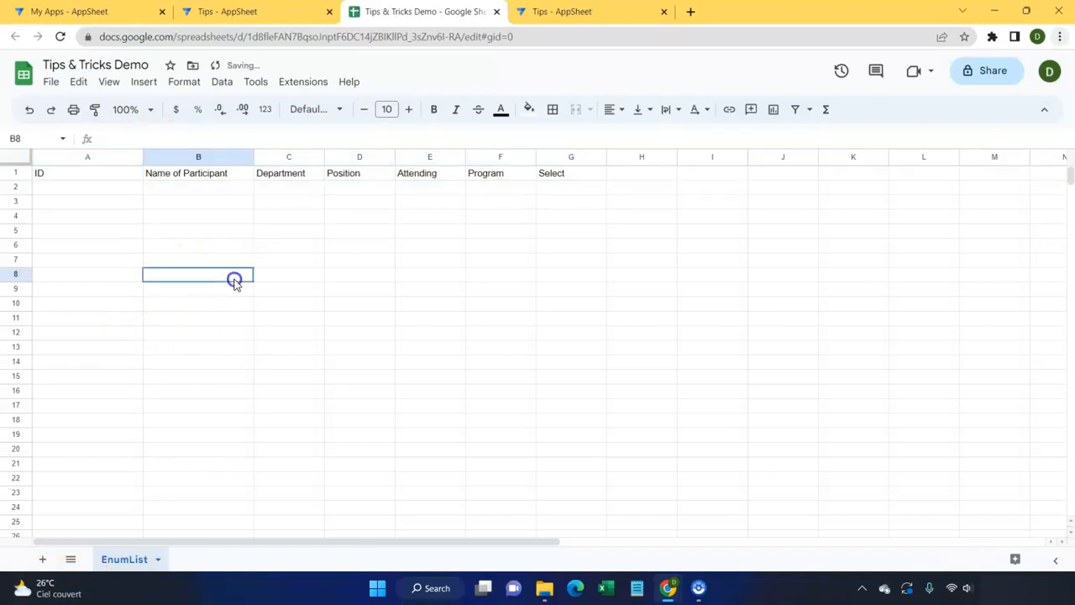
Step: Create a new AppSheet app from this sheet and view its data tables
{"action": "left_click", "coordinate": [307, 81]}
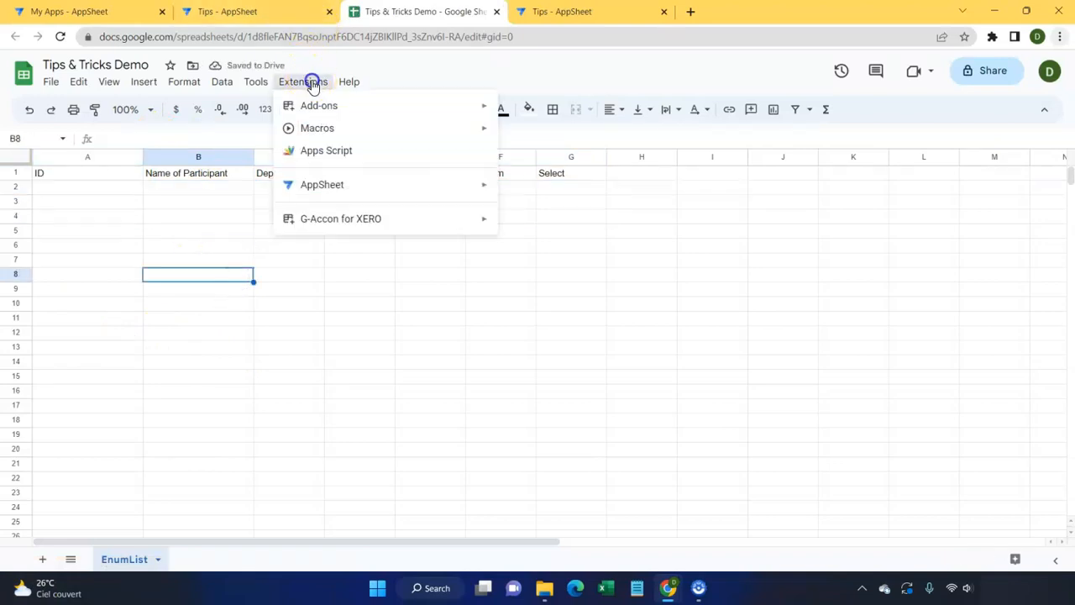
{"action": "left_click", "coordinate": [400, 195]}
{"action": "left_click", "coordinate": [548, 197]}
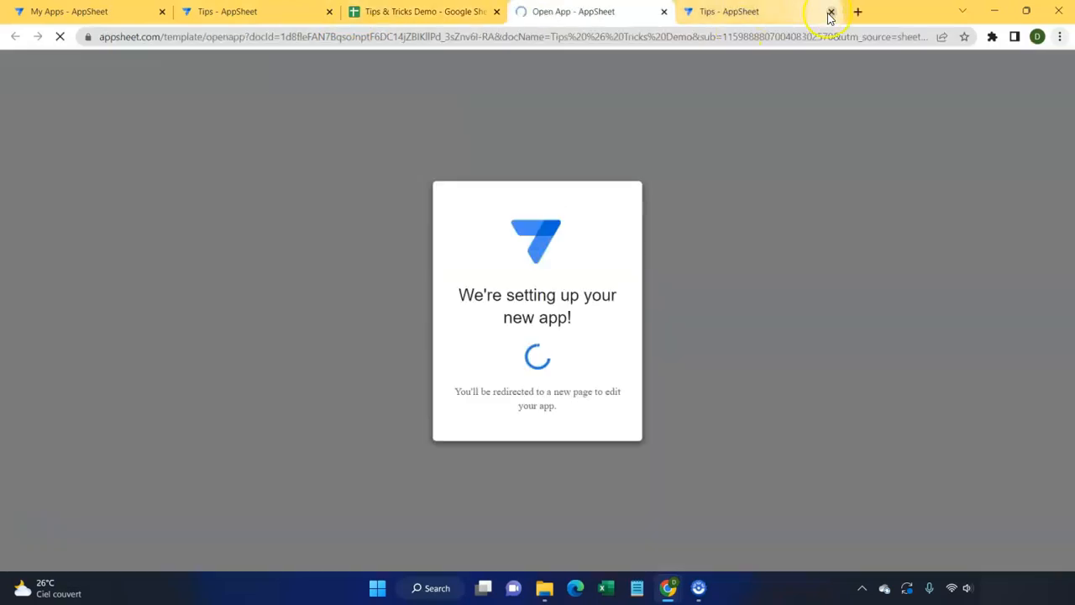
{"action": "left_click", "coordinate": [831, 11]}
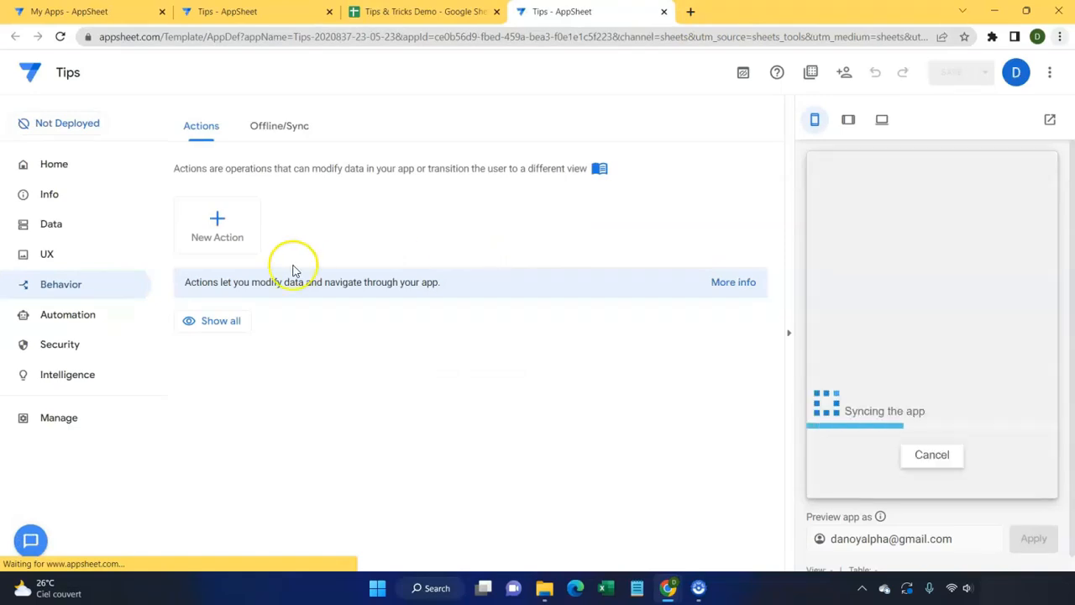
{"action": "left_click", "coordinate": [79, 232]}
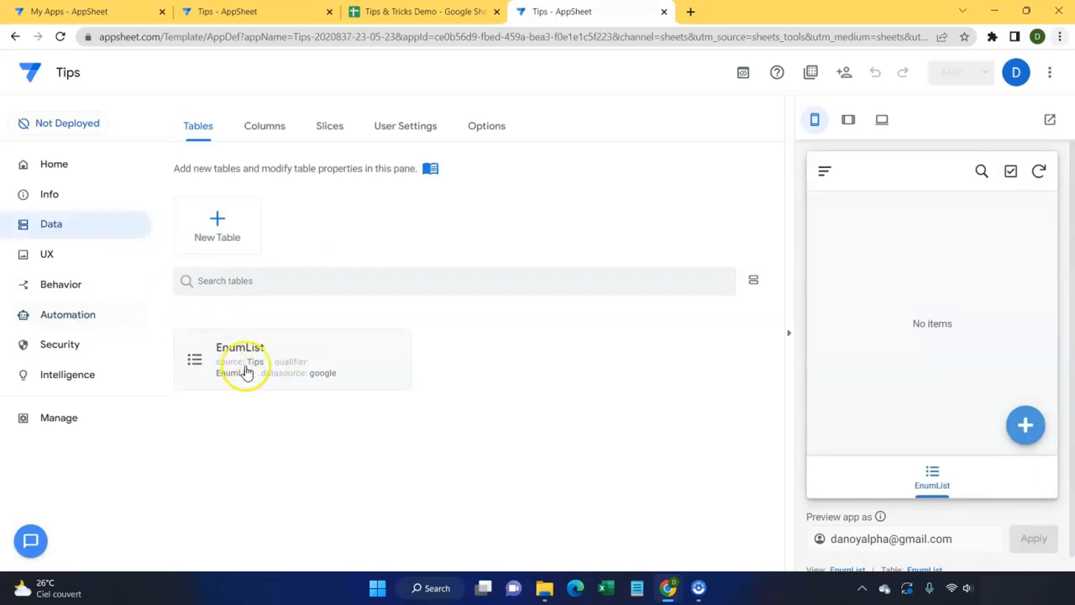
Step: In the EnumList columns, enable Auto Compute for ID and uncheck SHOW? to hide it
{"action": "left_click", "coordinate": [275, 130]}
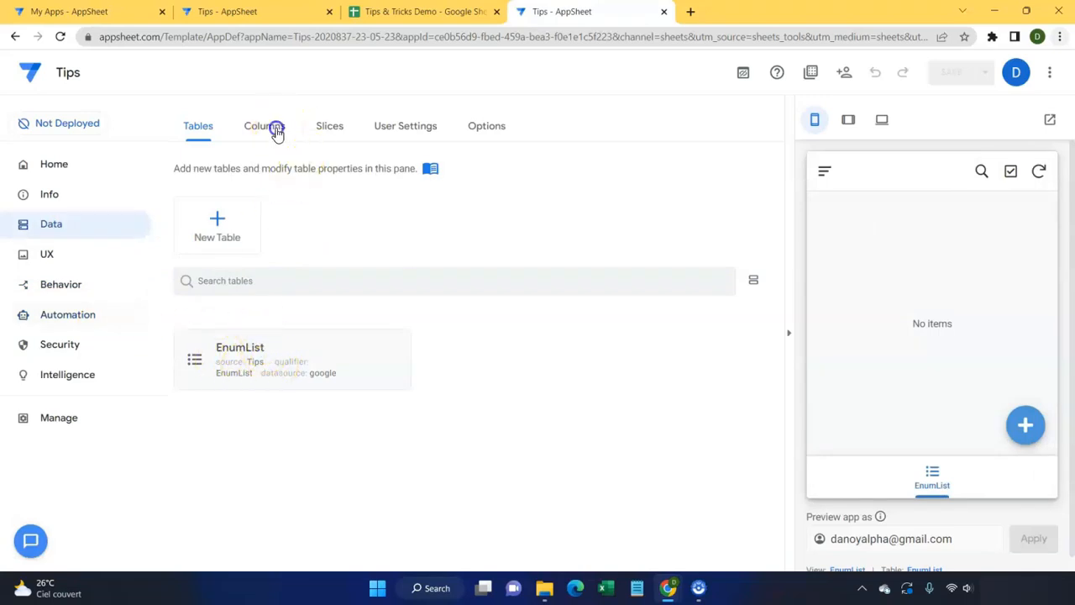
{"action": "left_click", "coordinate": [299, 289]}
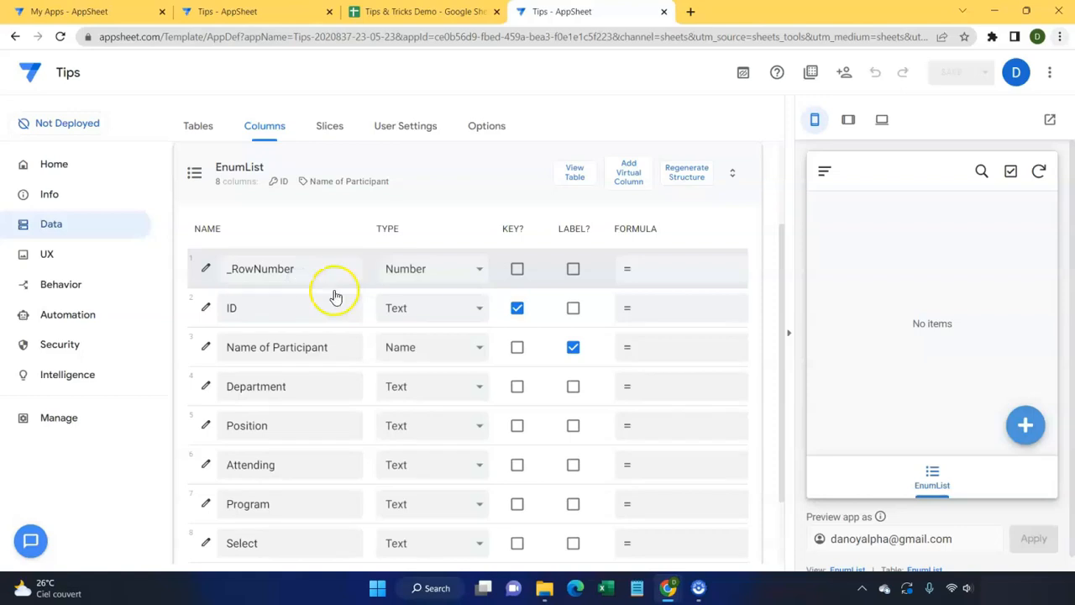
{"action": "scroll", "coordinate": [420, 307], "scroll_direction": "right", "scroll_amount": 3}
{"action": "scroll", "coordinate": [269, 311], "scroll_direction": "left", "scroll_amount": 1}
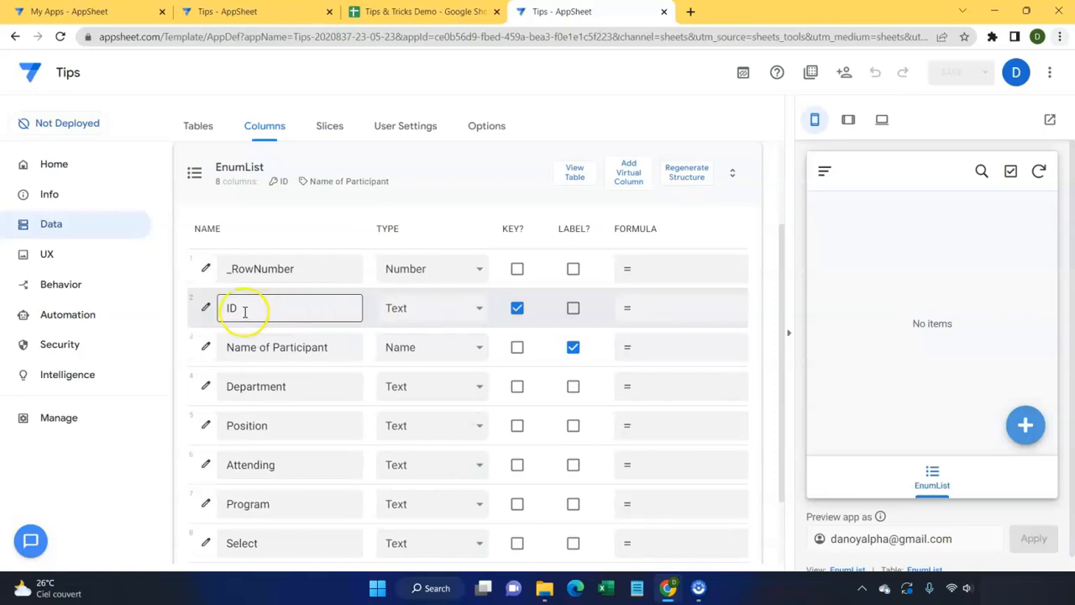
{"action": "left_click", "coordinate": [201, 308]}
{"action": "scroll", "coordinate": [311, 352], "scroll_direction": "down", "scroll_amount": 2}
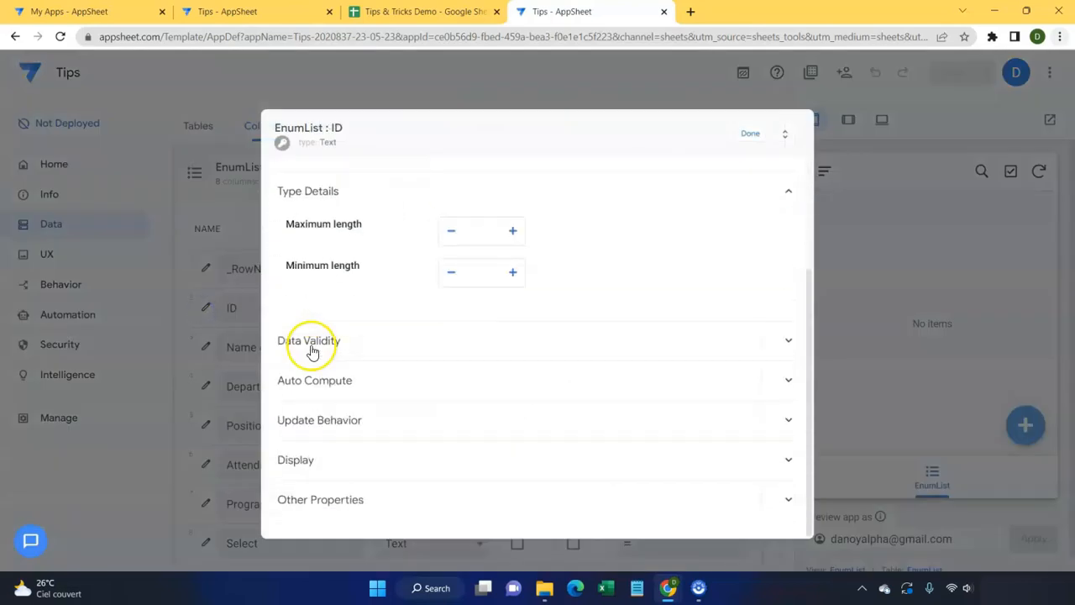
{"action": "left_click", "coordinate": [399, 374]}
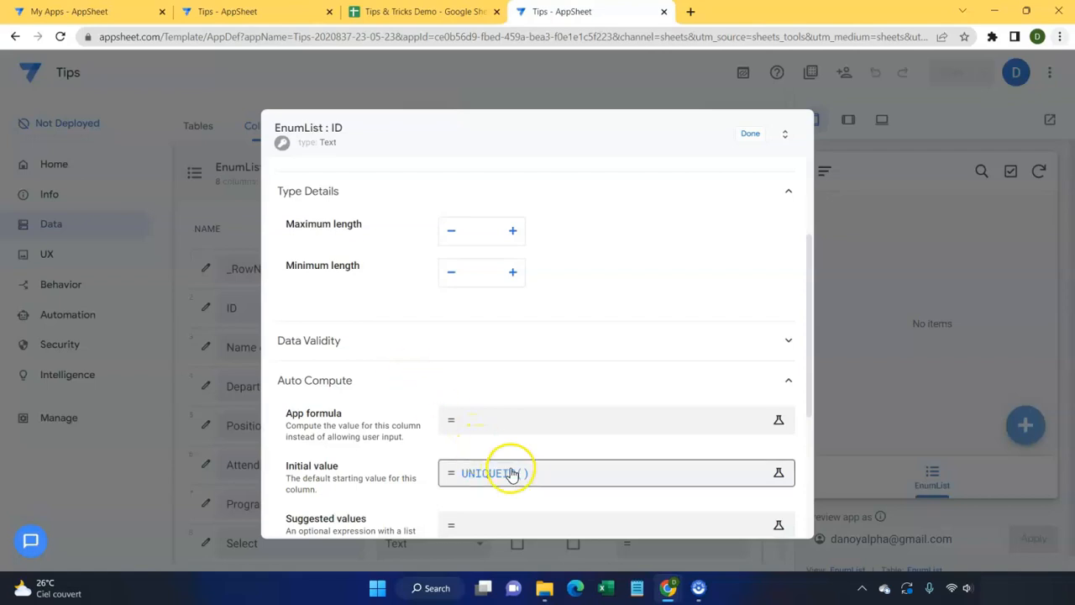
{"action": "left_click", "coordinate": [751, 139]}
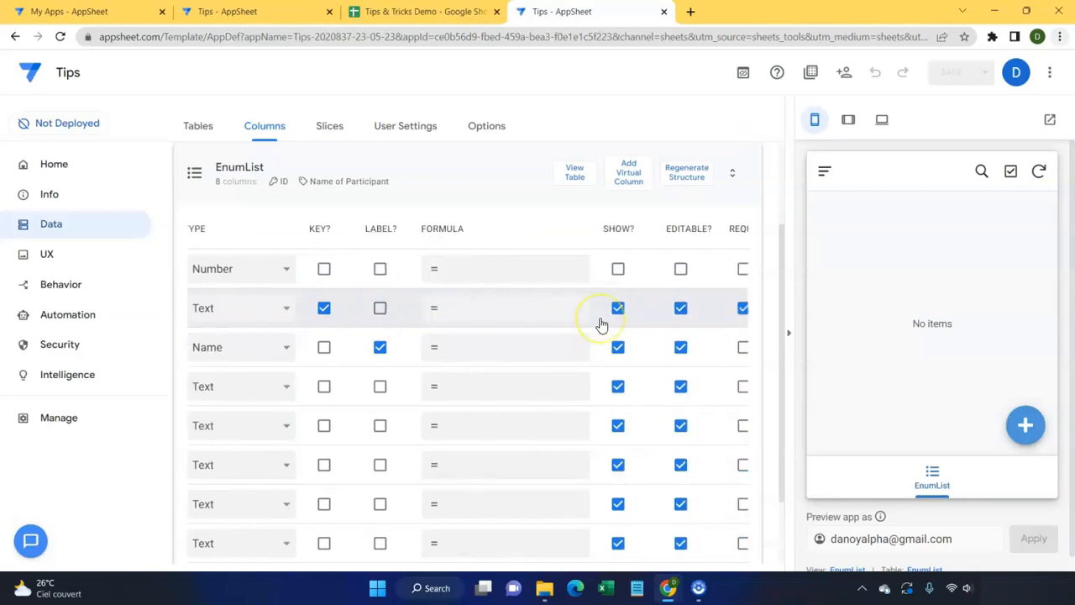
{"action": "left_click", "coordinate": [514, 308]}
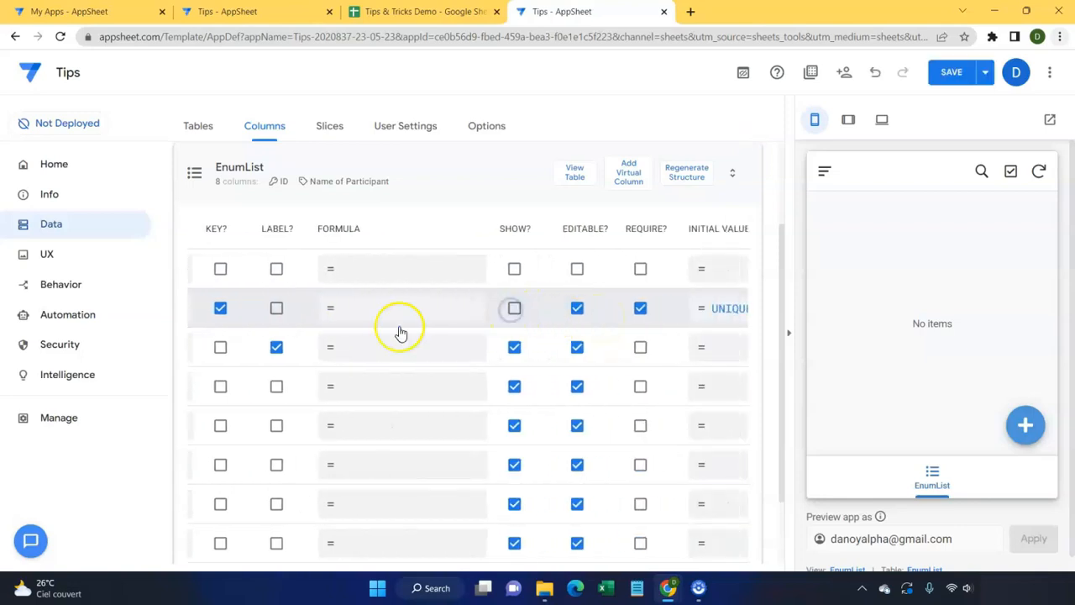
{"action": "scroll", "coordinate": [401, 333], "scroll_direction": "left", "scroll_amount": 4}
{"action": "scroll", "coordinate": [327, 346], "scroll_direction": "down", "scroll_amount": 1}
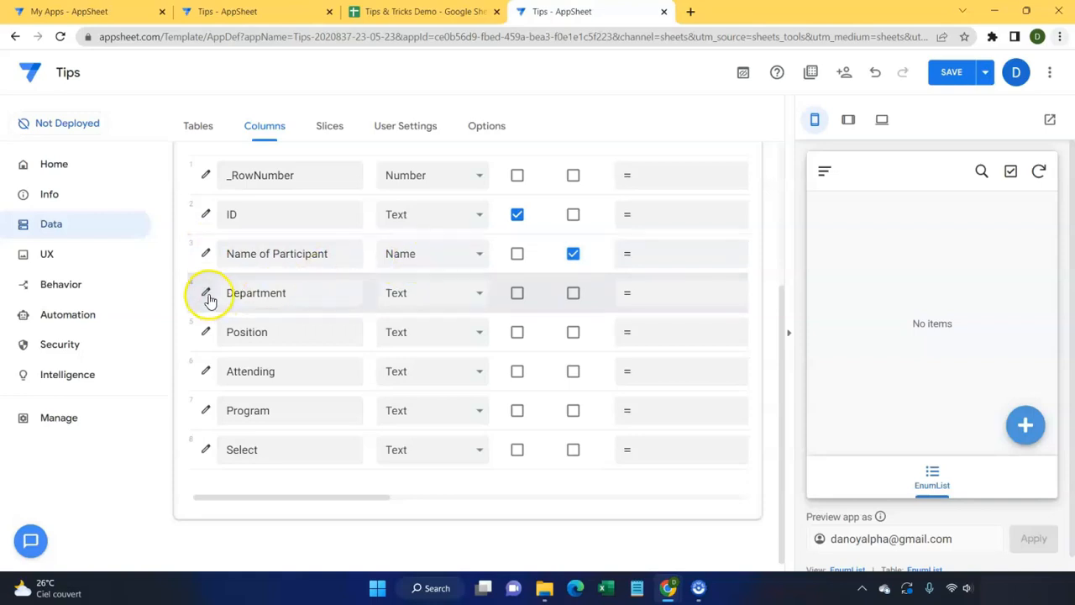
Step: Change the Department column's type to Enum
{"action": "left_click", "coordinate": [209, 298]}
{"action": "left_click", "coordinate": [486, 304]}
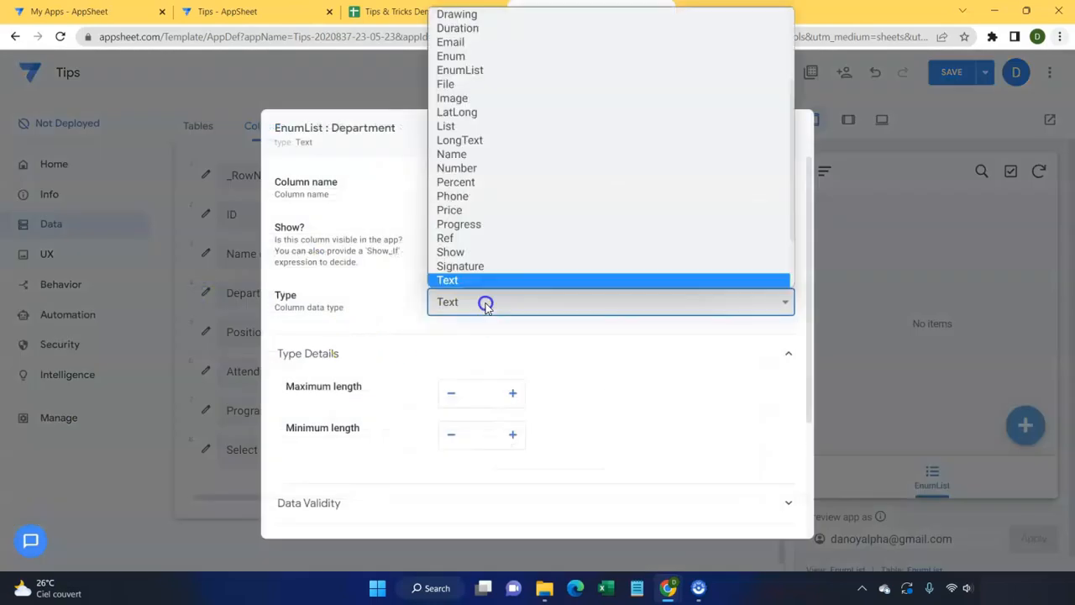
{"action": "left_click", "coordinate": [458, 57]}
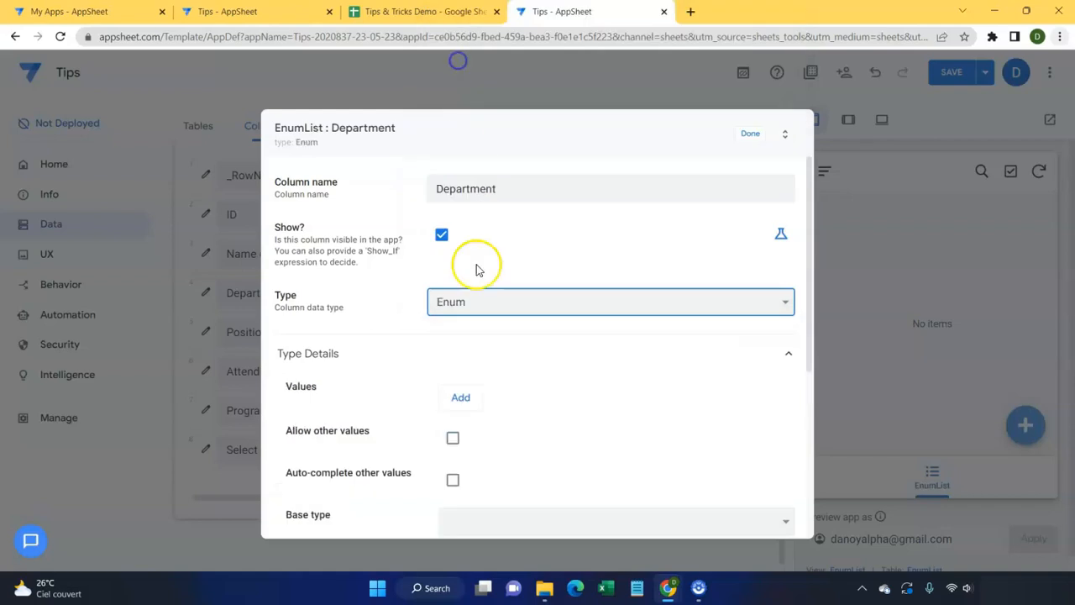
{"action": "scroll", "coordinate": [487, 356], "scroll_direction": "down", "scroll_amount": 2}
Step: Add Department values Accounting, Finance, HR, Marketing and Others, then save the column
{"action": "left_click", "coordinate": [462, 250]}
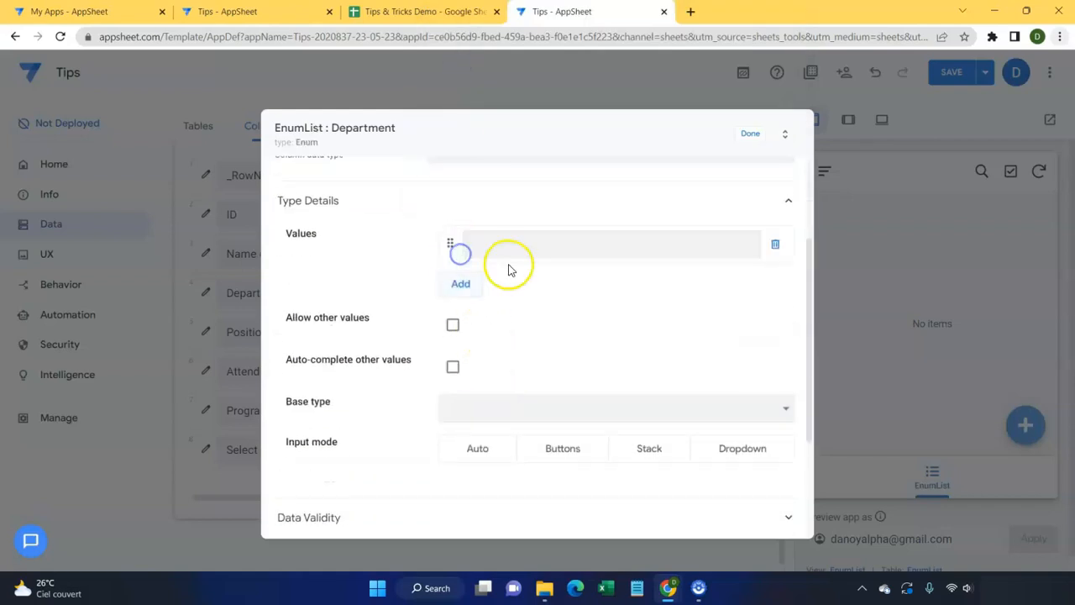
{"action": "left_click", "coordinate": [497, 257]}
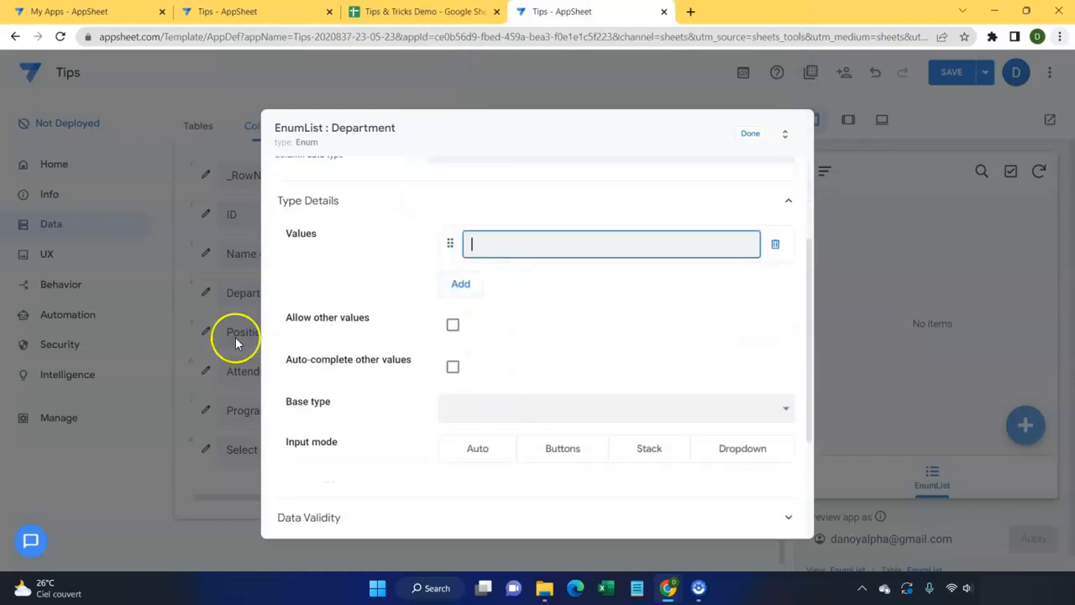
{"action": "left_click", "coordinate": [496, 243]}
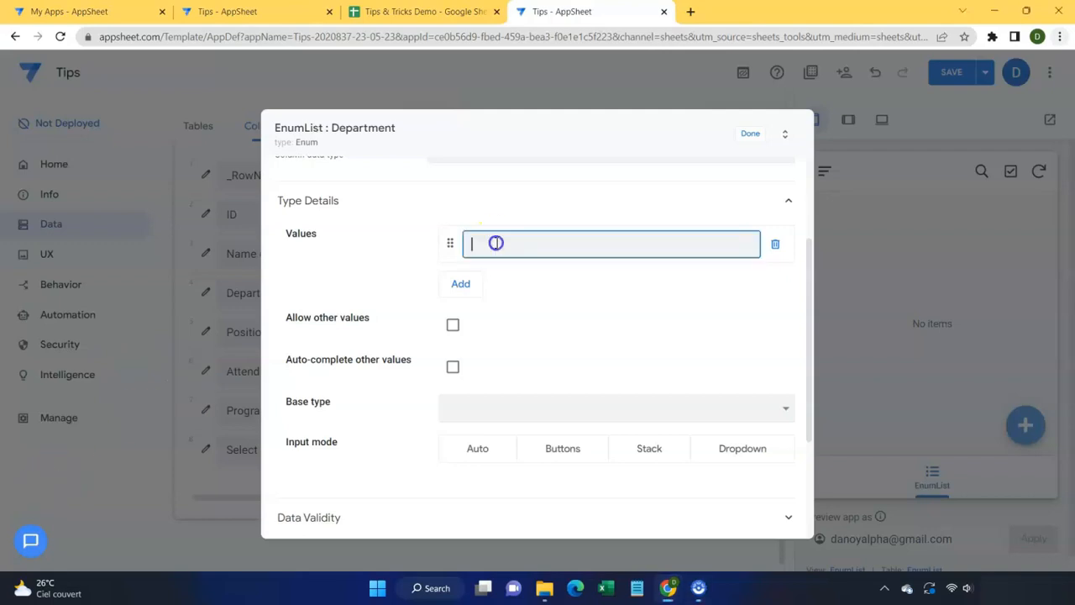
{"action": "left_click", "coordinate": [496, 243]}
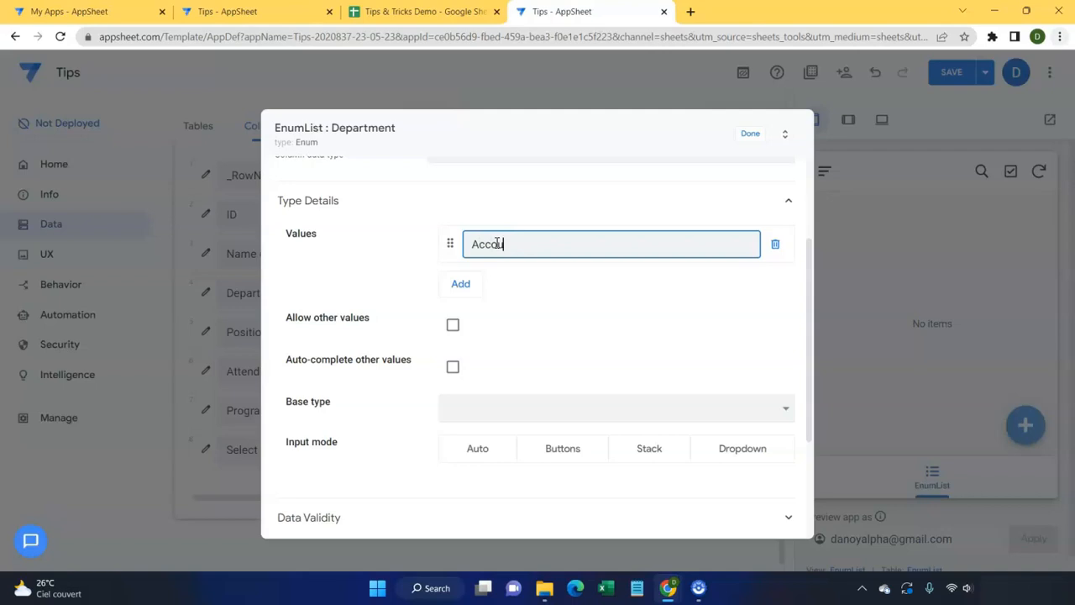
{"action": "left_click", "coordinate": [462, 281]}
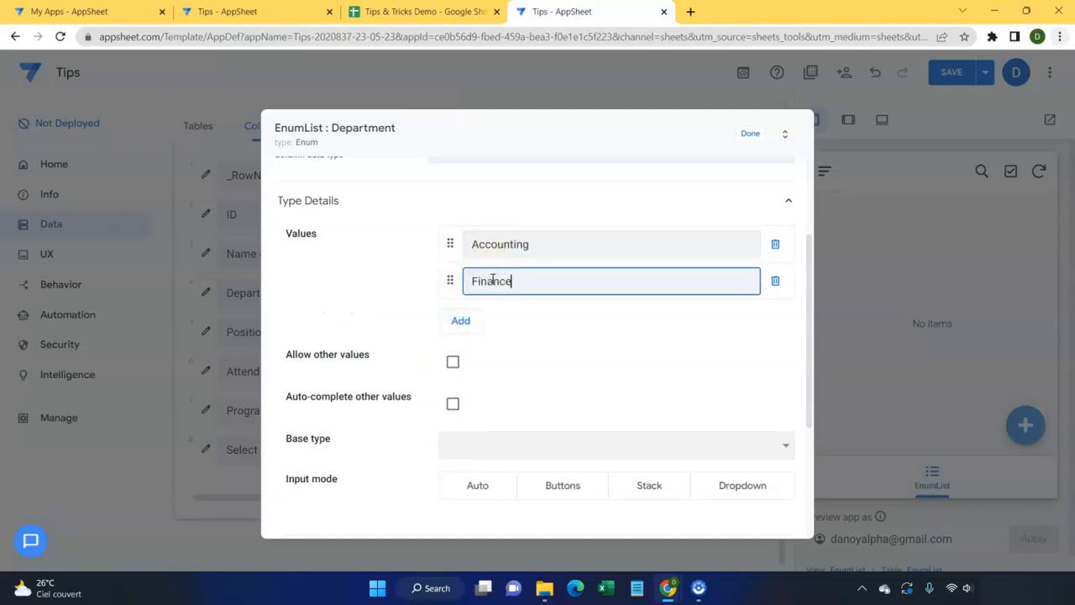
{"action": "left_click", "coordinate": [467, 319]}
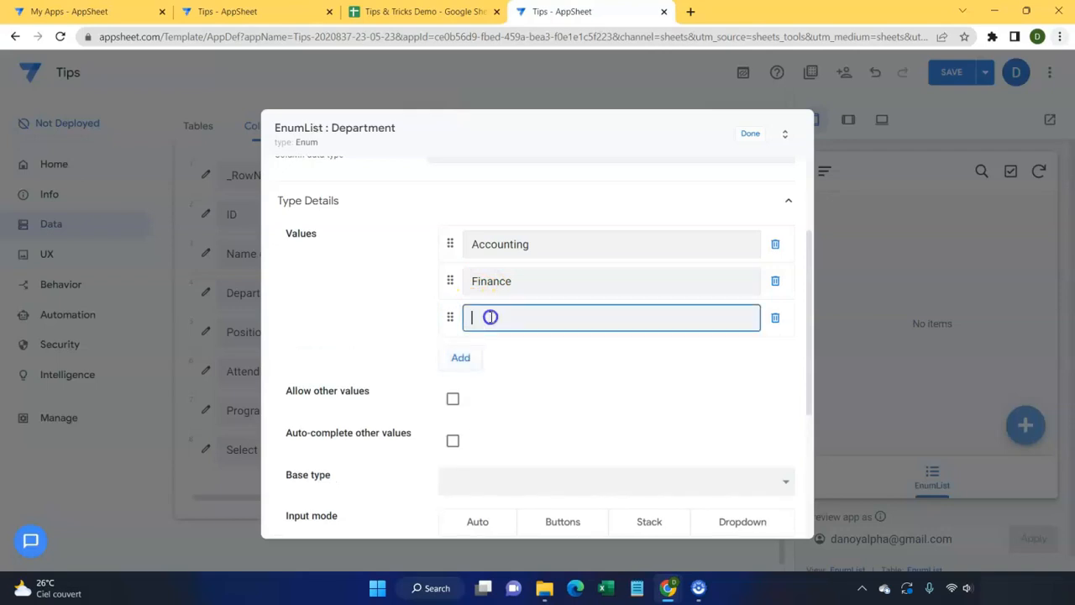
{"action": "left_click", "coordinate": [474, 359]}
{"action": "type", "text": "Mar"}
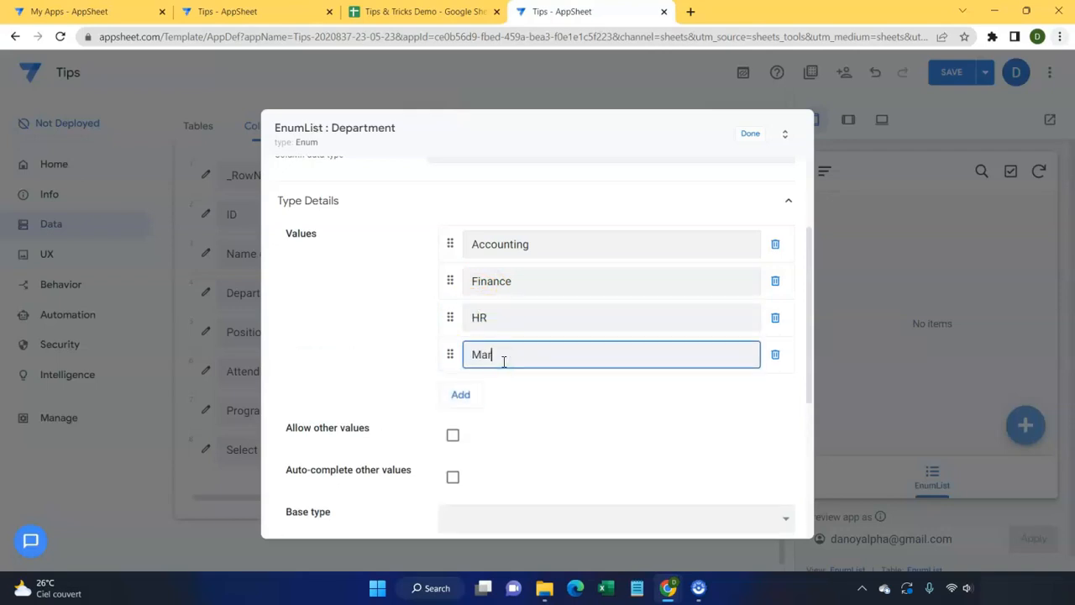
{"action": "left_click", "coordinate": [460, 394]}
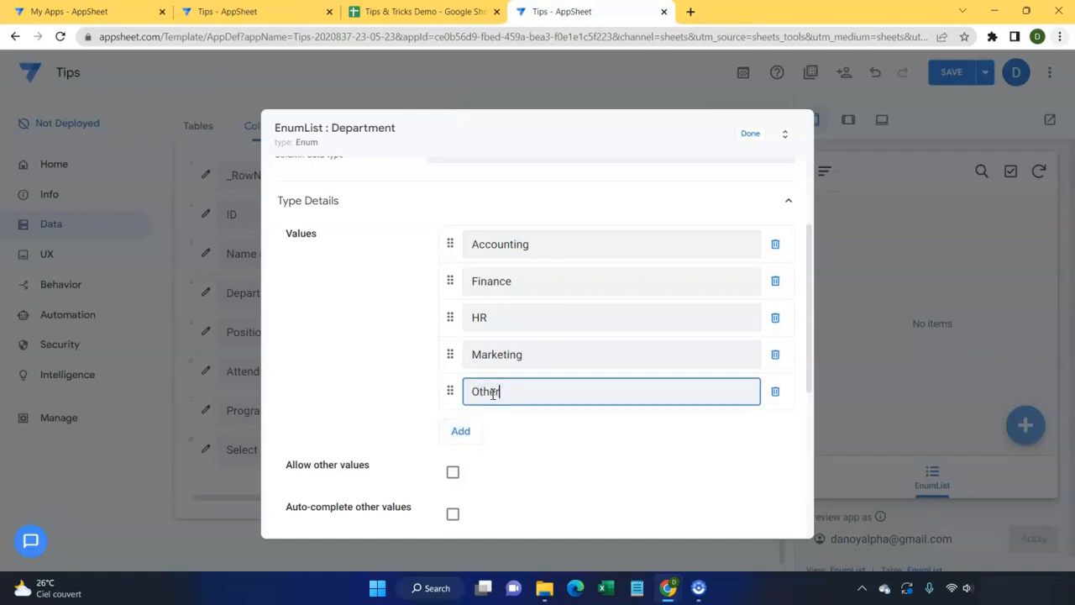
{"action": "left_click", "coordinate": [749, 136]}
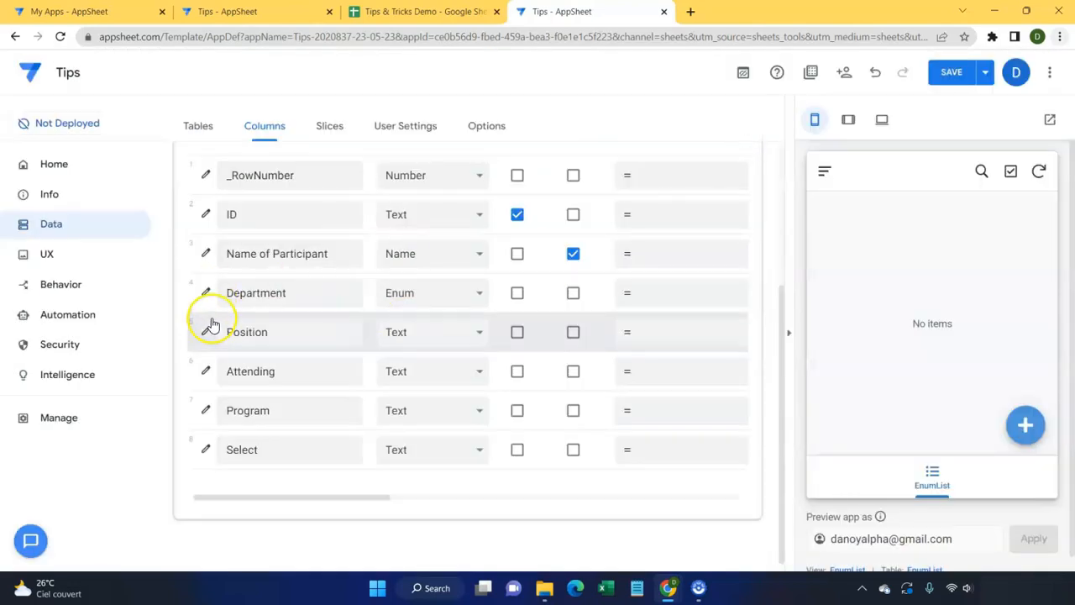
{"action": "left_click", "coordinate": [205, 371]}
Step: Change the Attending column's type to Yes/No
{"action": "scroll", "coordinate": [456, 395], "scroll_direction": "down", "scroll_amount": 1}
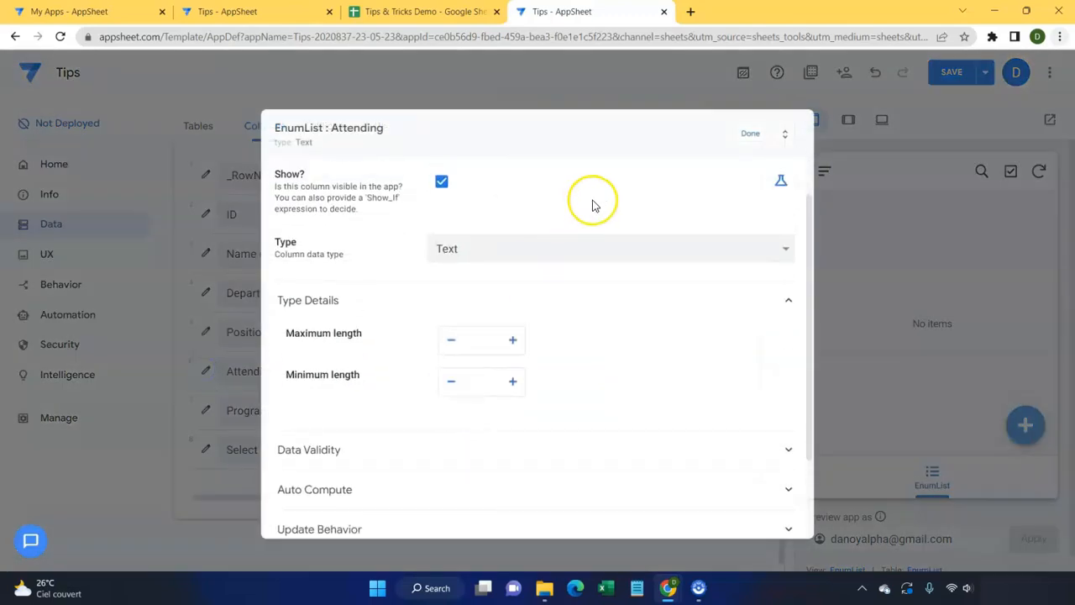
{"action": "left_click", "coordinate": [632, 246]}
{"action": "scroll", "coordinate": [532, 352], "scroll_direction": "down", "scroll_amount": 3}
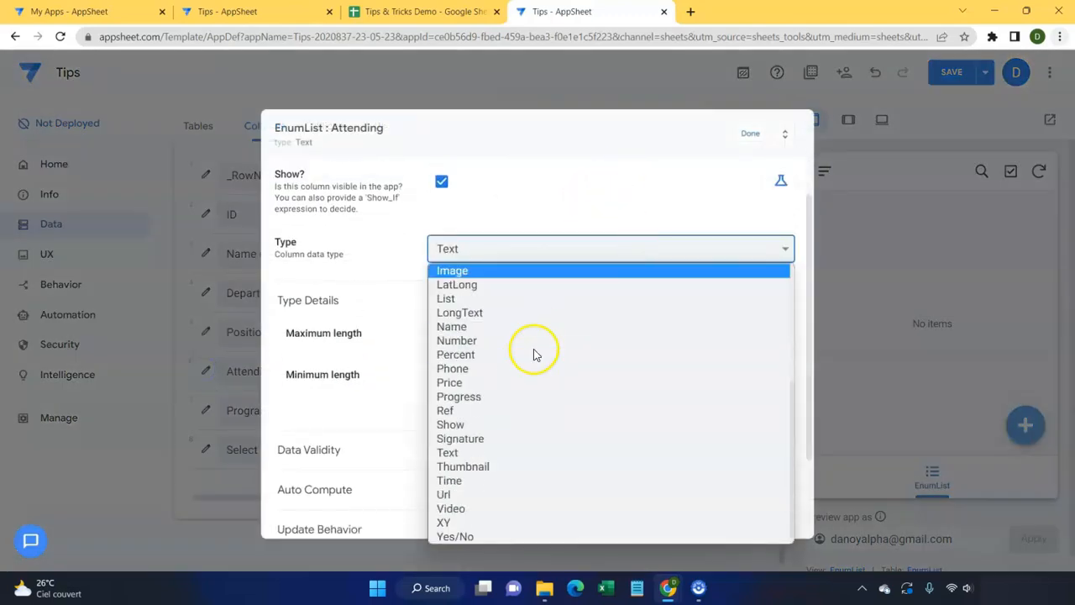
{"action": "left_click", "coordinate": [466, 536]}
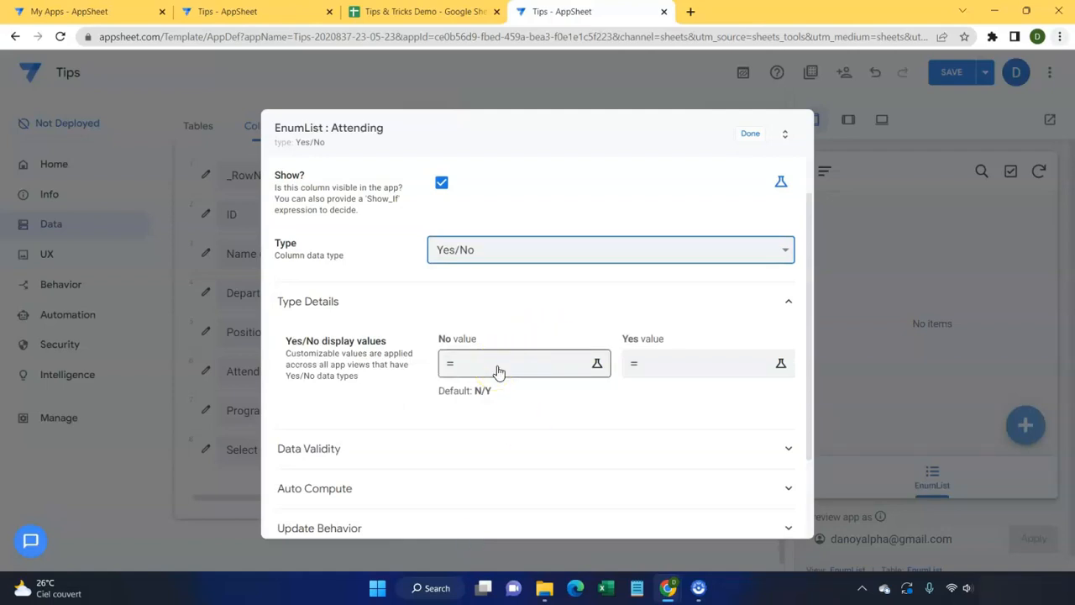
{"action": "left_click", "coordinate": [751, 134]}
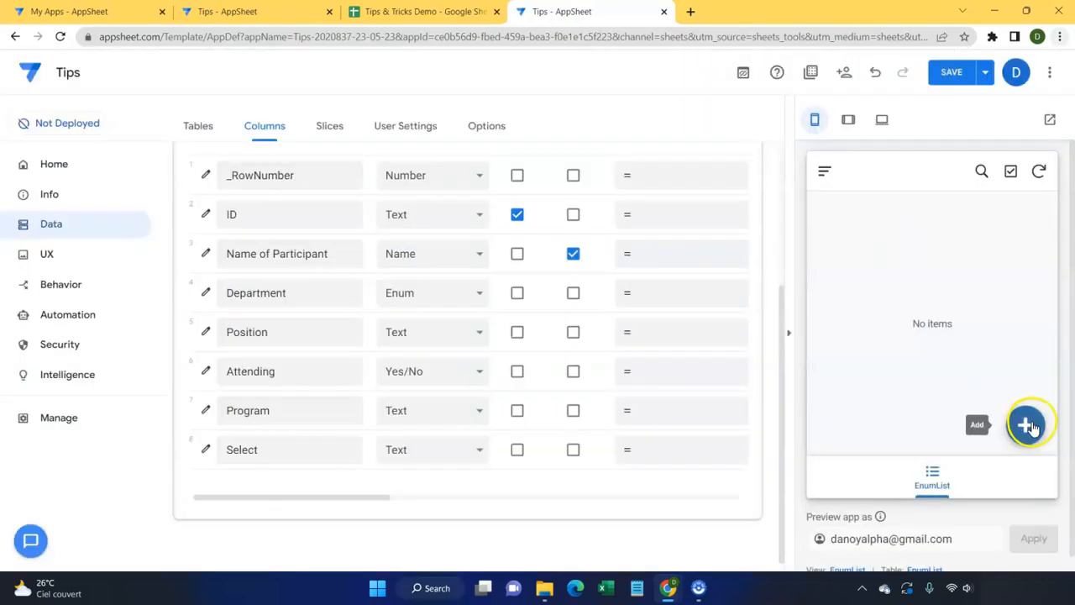
Step: Preview the new-entry form, then reopen Attending to edit its No display value
{"action": "left_click", "coordinate": [1027, 425]}
{"action": "scroll", "coordinate": [955, 396], "scroll_direction": "down", "scroll_amount": 5}
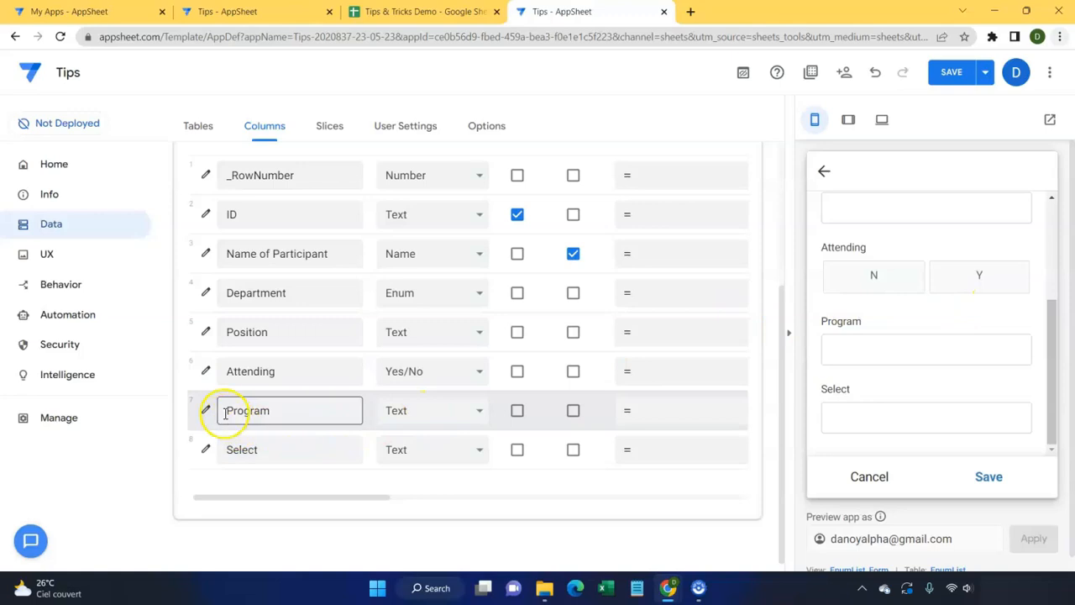
{"action": "left_click", "coordinate": [206, 370]}
{"action": "scroll", "coordinate": [443, 432], "scroll_direction": "down", "scroll_amount": 1}
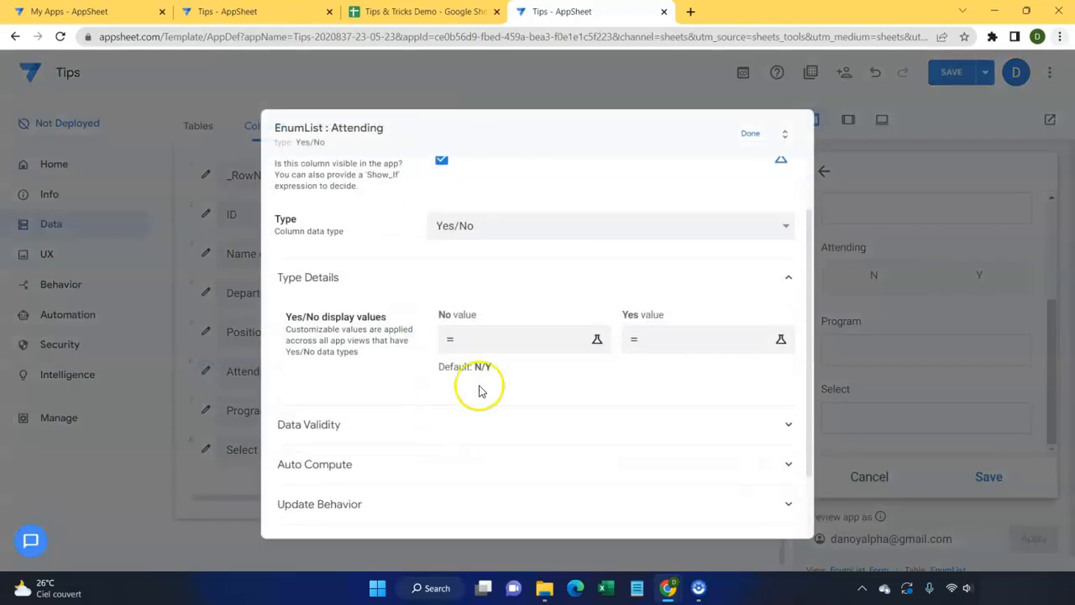
{"action": "left_click", "coordinate": [492, 336]}
Step: Set the No display value expression to "No, I'm not"
{"action": "type", "text": "No,"}
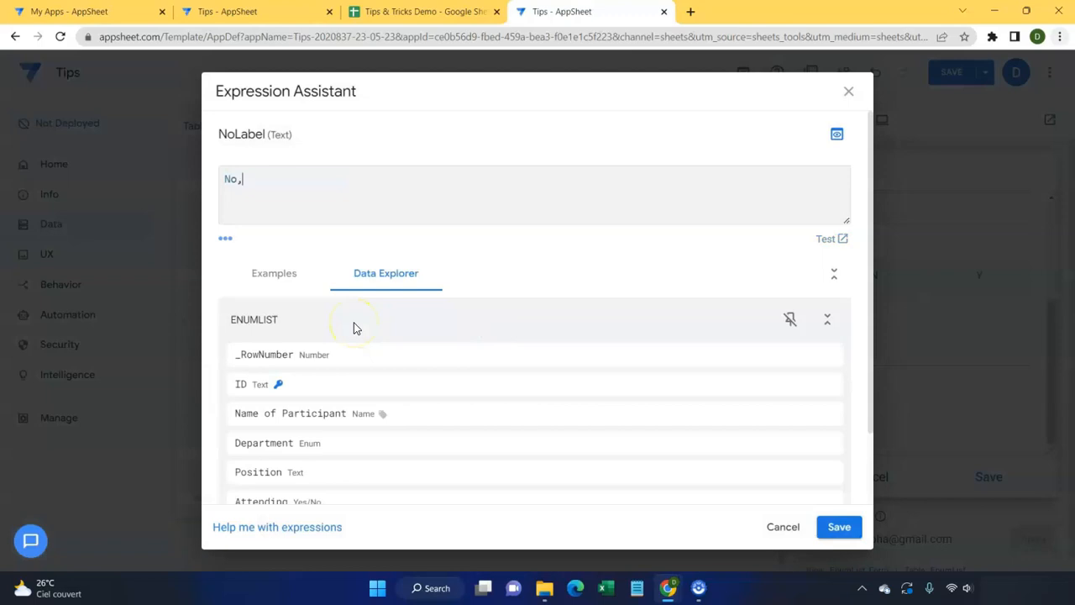
{"action": "key", "text": "alt+f"}
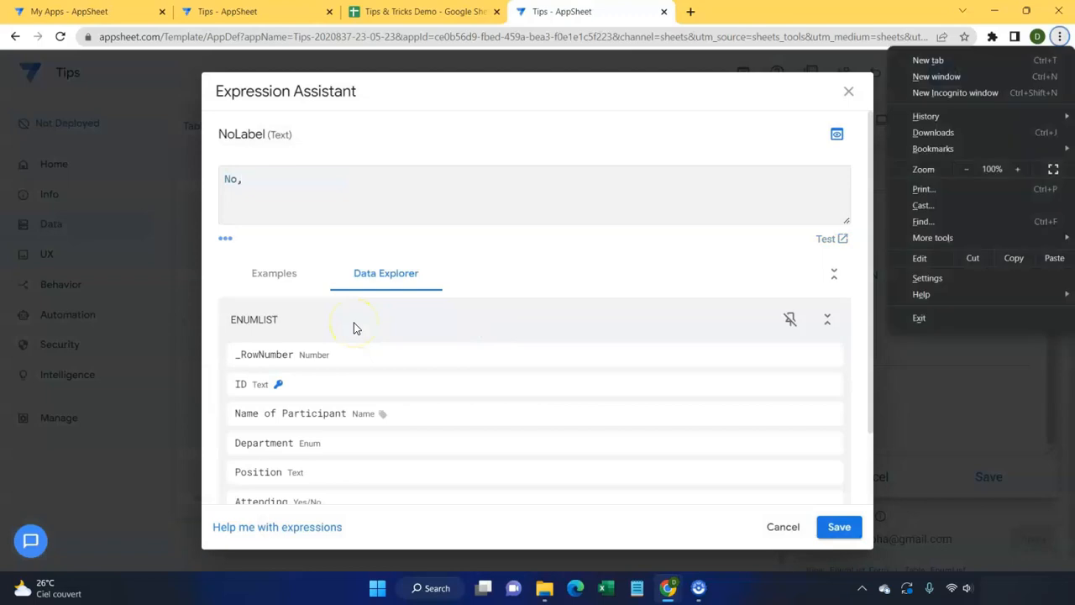
{"action": "left_click", "coordinate": [307, 199]}
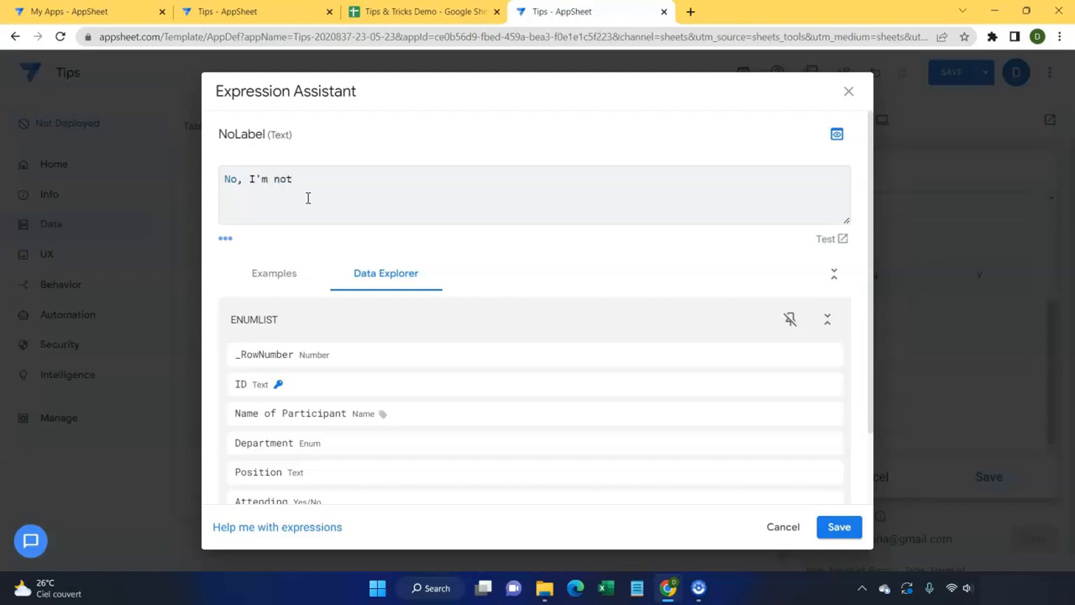
{"action": "left_click", "coordinate": [228, 179]}
{"action": "type", "text": "\"No"}
{"action": "left_click", "coordinate": [249, 179]}
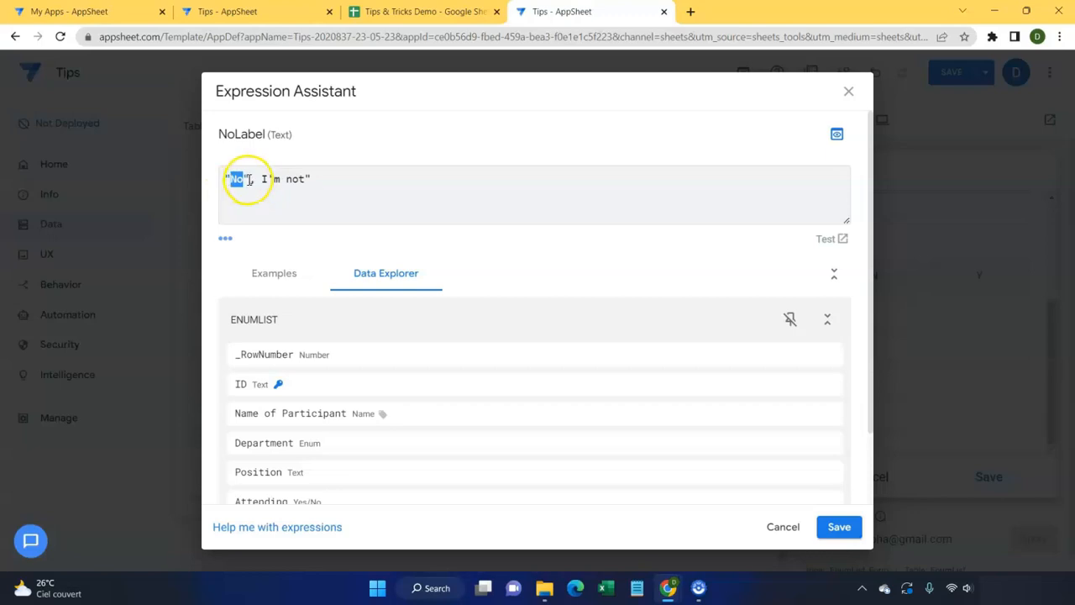
{"action": "key", "text": "BackSpace"}
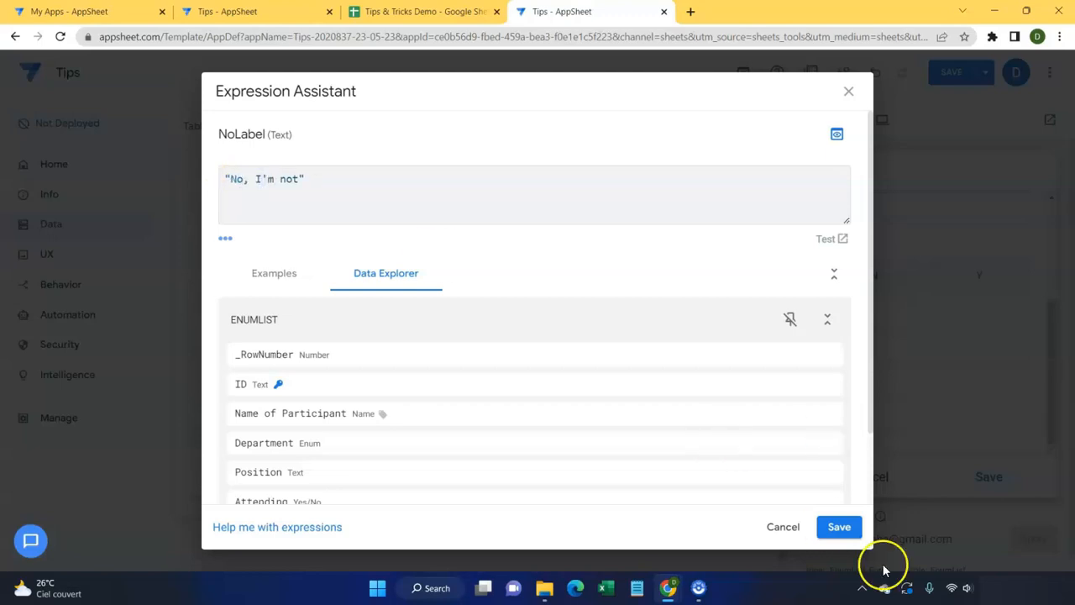
{"action": "left_click", "coordinate": [834, 542]}
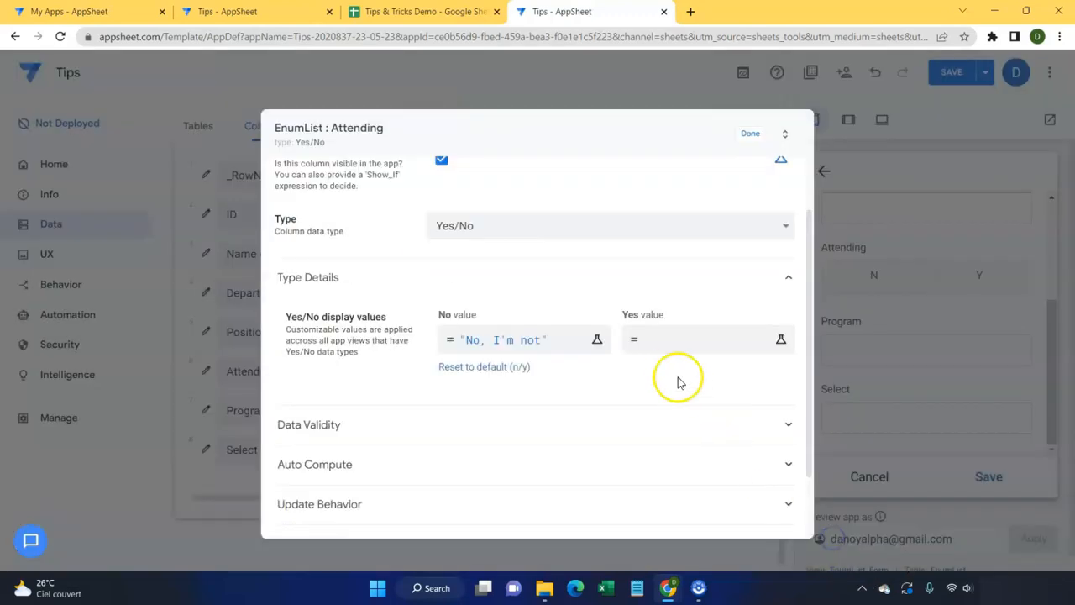
Step: Set the Yes display value to "Yes, I'm attending" and close the Attending settings
{"action": "left_click", "coordinate": [662, 351]}
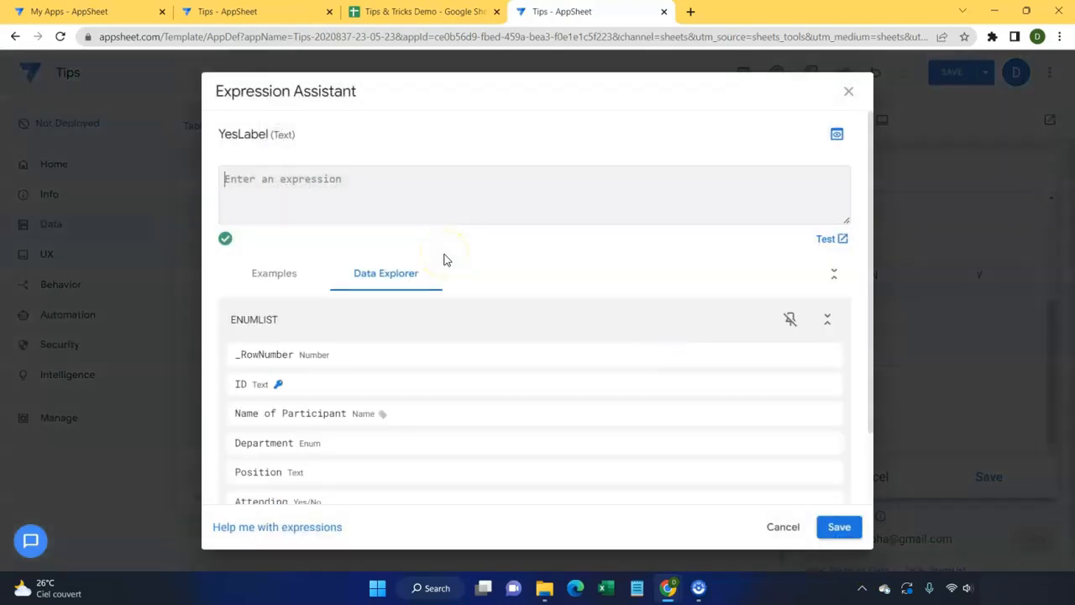
{"action": "type", "text": "\"Yes, I'm attending"}
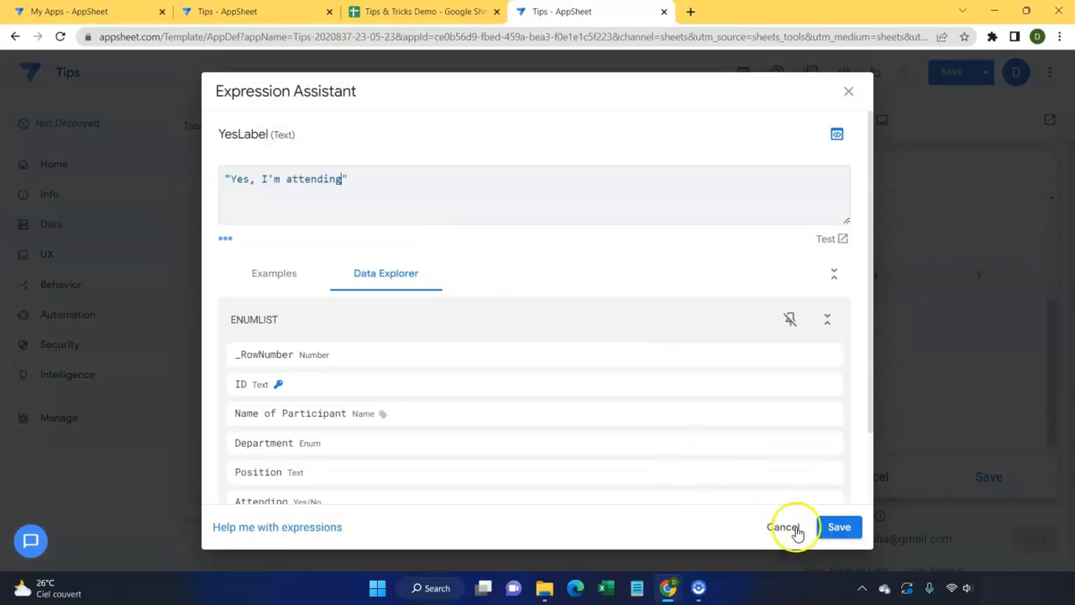
{"action": "left_click", "coordinate": [837, 529]}
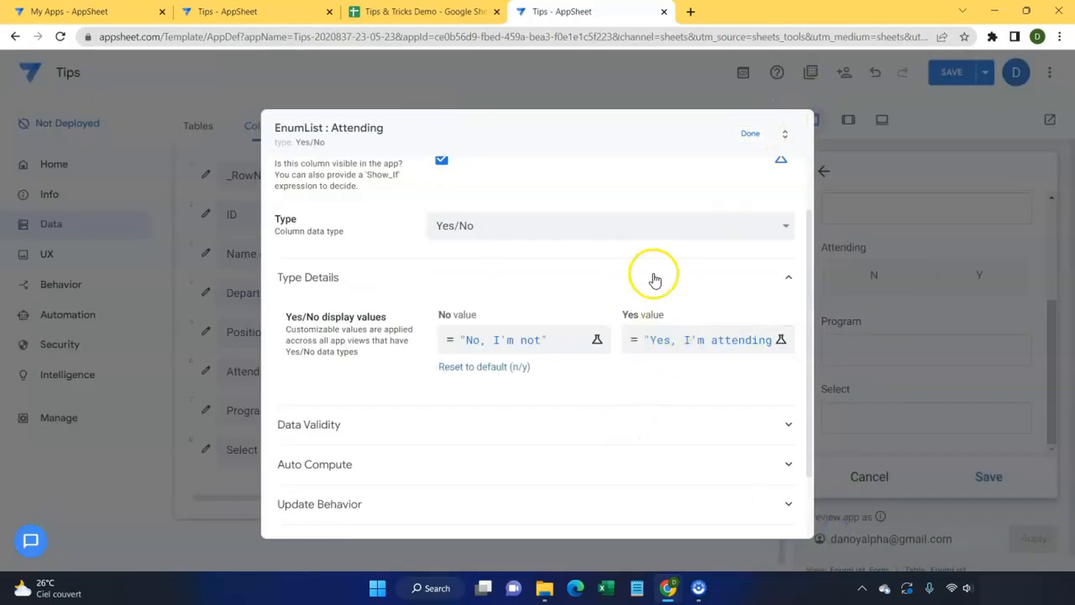
{"action": "left_click", "coordinate": [750, 135]}
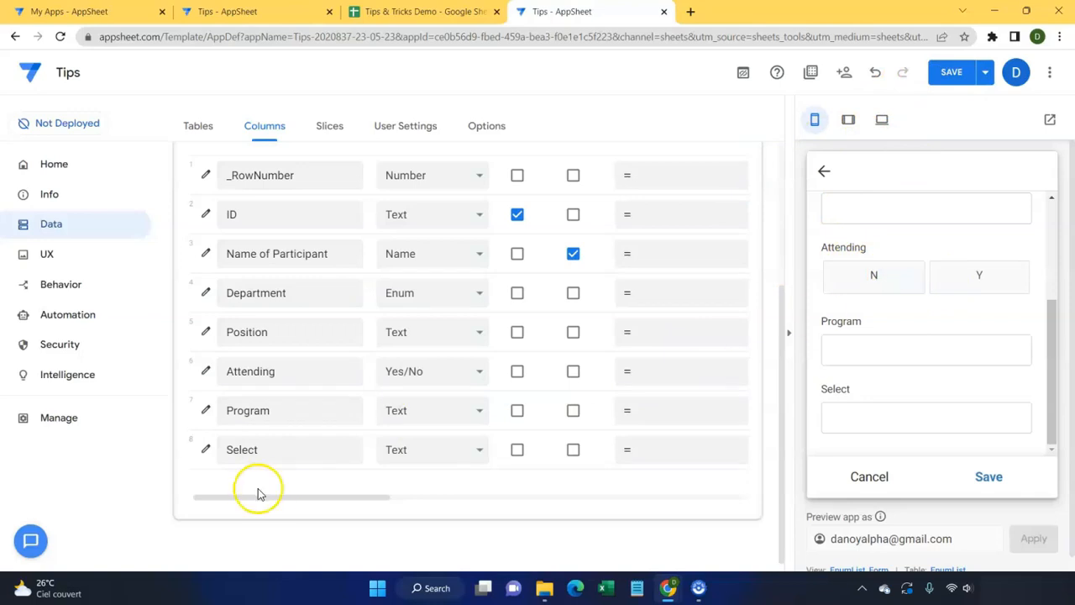
Step: Compare the Program and Select text columns, then open the Select column's settings
{"action": "left_click", "coordinate": [227, 414]}
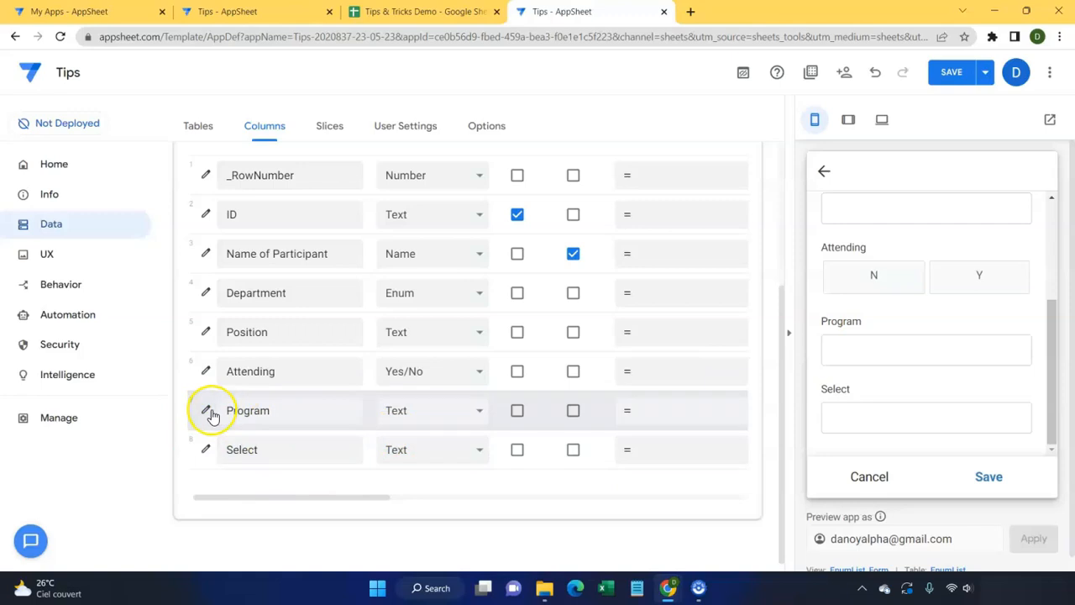
{"action": "left_click", "coordinate": [234, 441]}
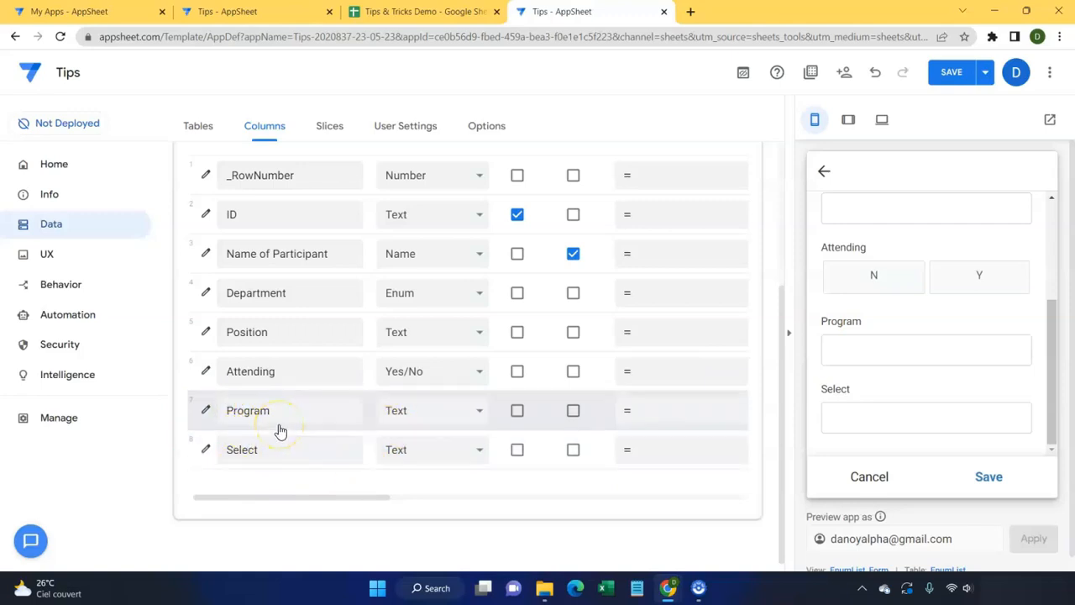
{"action": "left_click", "coordinate": [266, 458]}
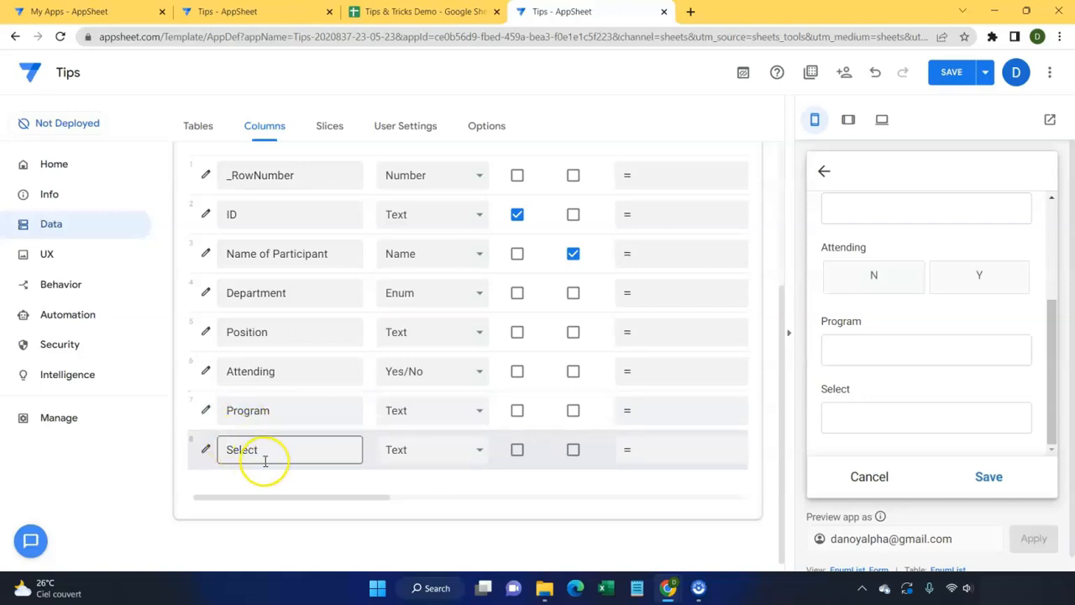
{"action": "left_click", "coordinate": [258, 416]}
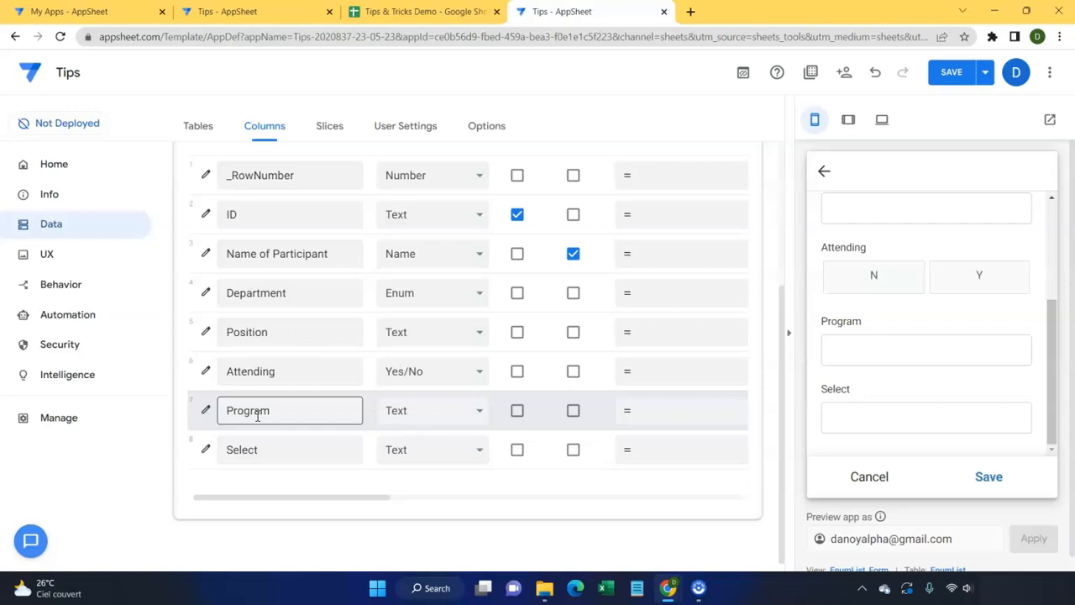
{"action": "left_click", "coordinate": [202, 454]}
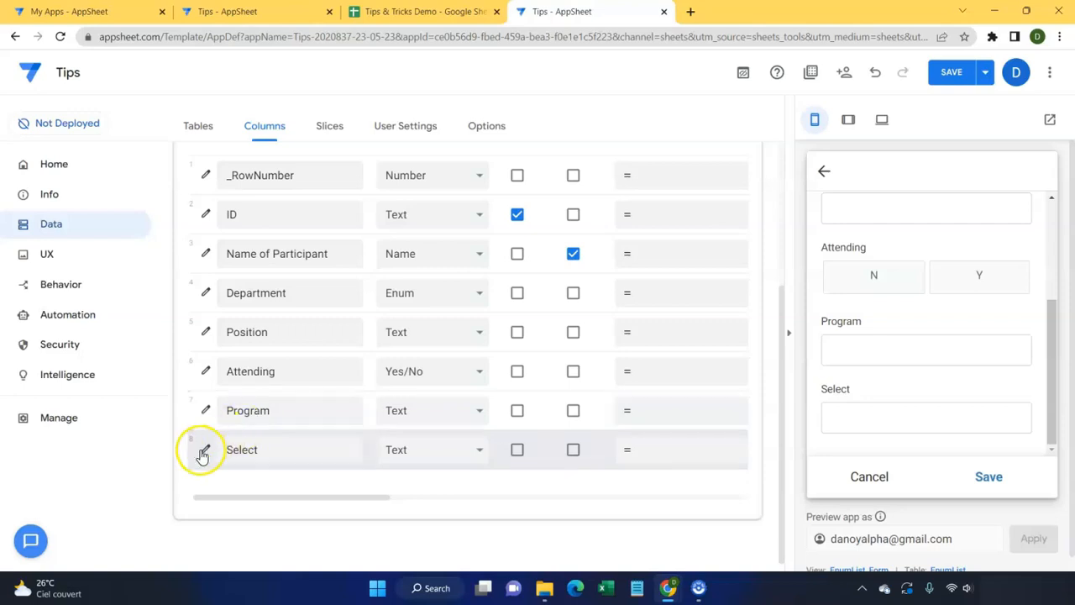
Step: Make Select an EnumList with values #Program 1 and #Program 2
{"action": "left_click", "coordinate": [202, 454]}
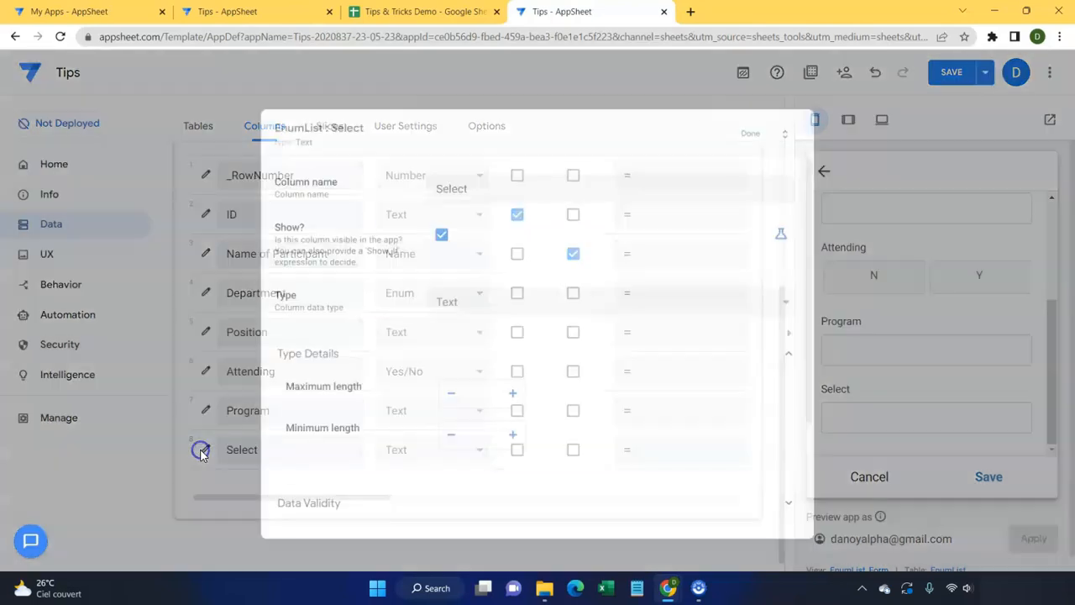
{"action": "left_click", "coordinate": [485, 315]}
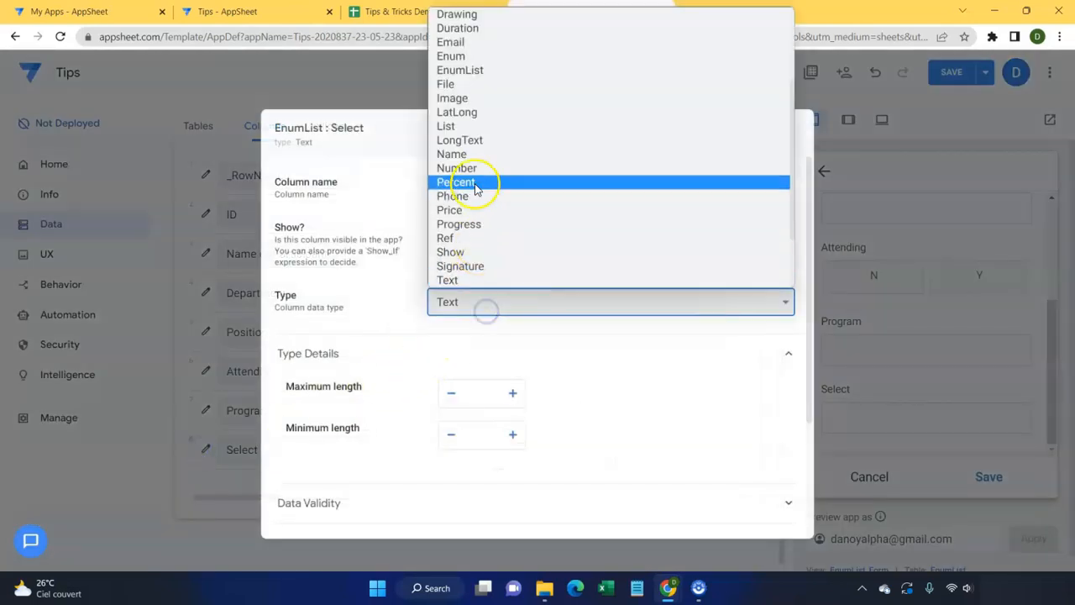
{"action": "left_click", "coordinate": [491, 70]}
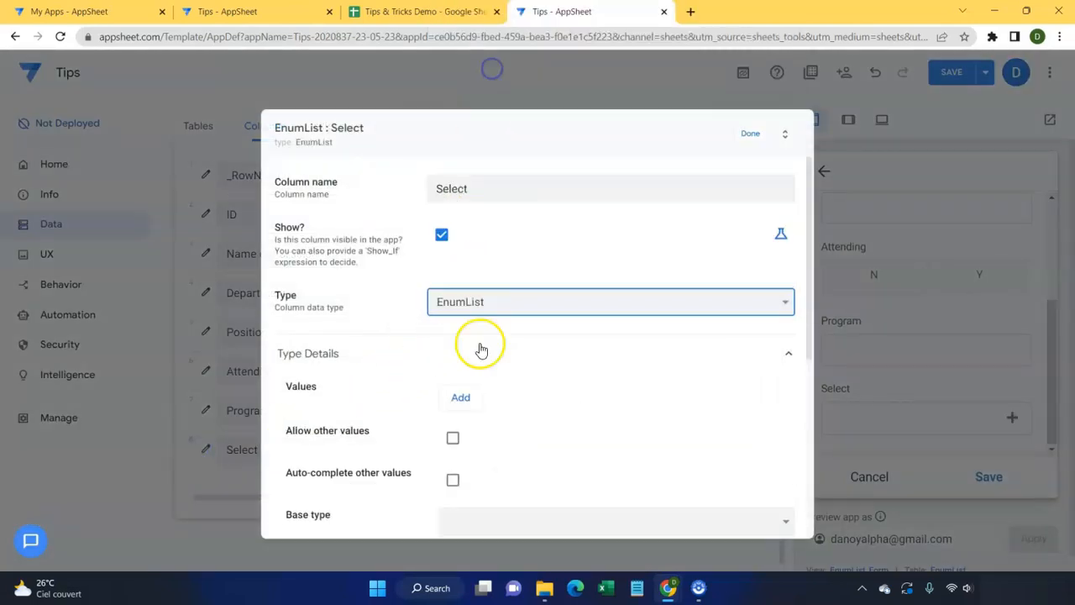
{"action": "left_click", "coordinate": [469, 400]}
{"action": "left_click", "coordinate": [493, 398]}
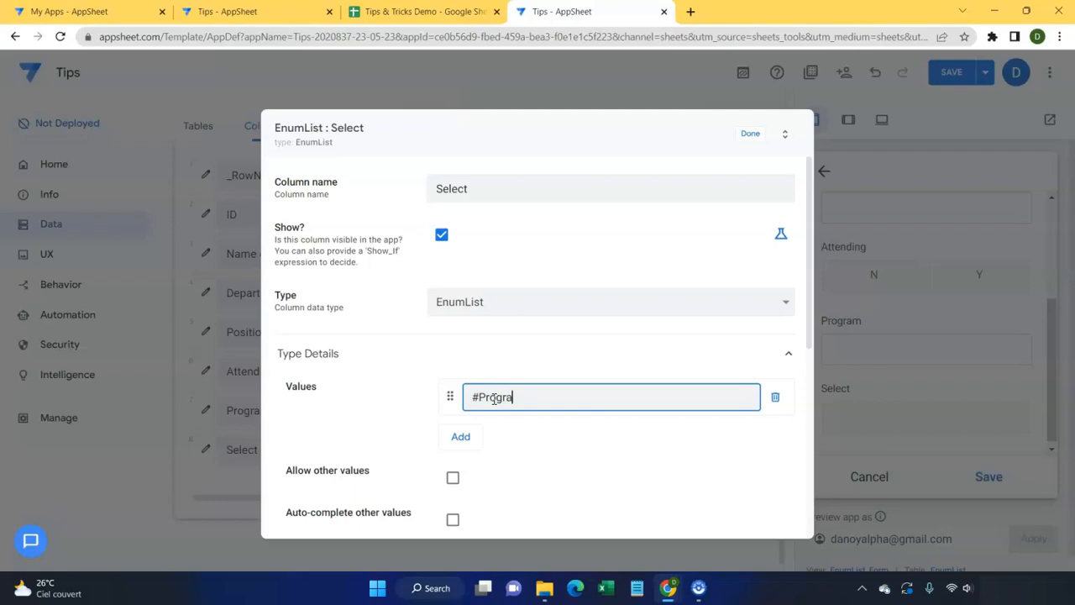
{"action": "left_click", "coordinate": [475, 436]}
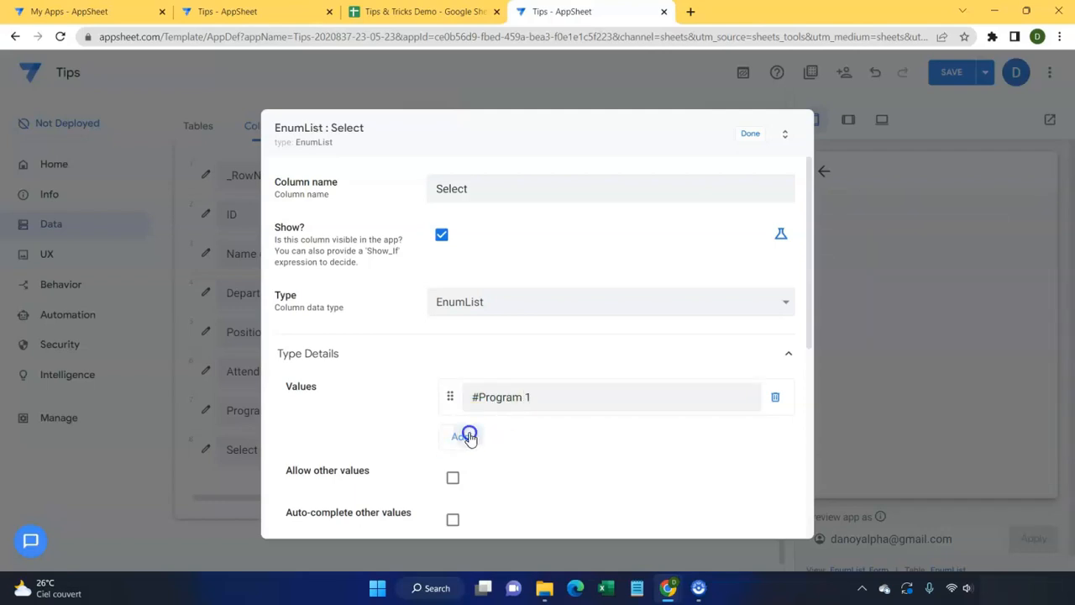
{"action": "left_click", "coordinate": [469, 436]}
{"action": "left_click_drag", "start_coordinate": [526, 397], "coordinate": [391, 396]}
{"action": "key", "text": "ctrl+c"}
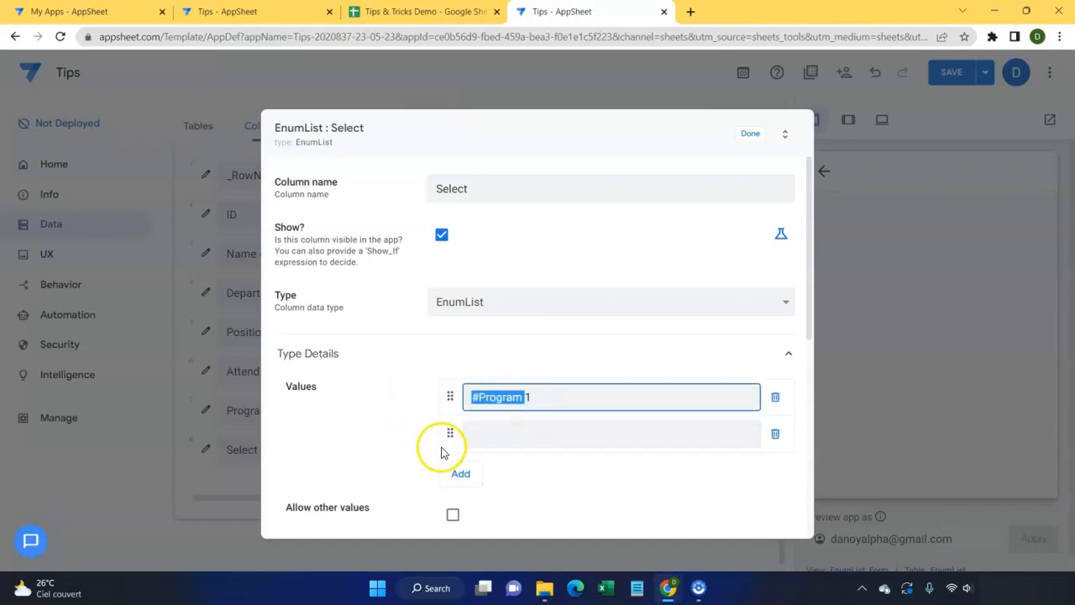
{"action": "left_click", "coordinate": [484, 438]}
{"action": "key", "text": "ctrl+v"}
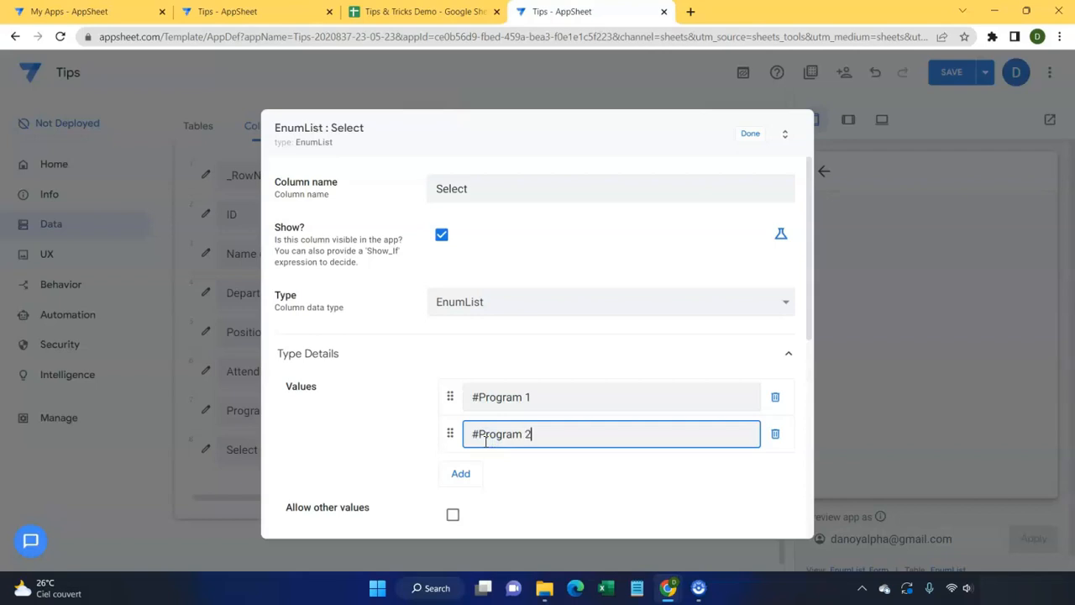
Step: Add the values #Program 3 and #Program 4 and confirm the Select column
{"action": "left_click", "coordinate": [469, 472]}
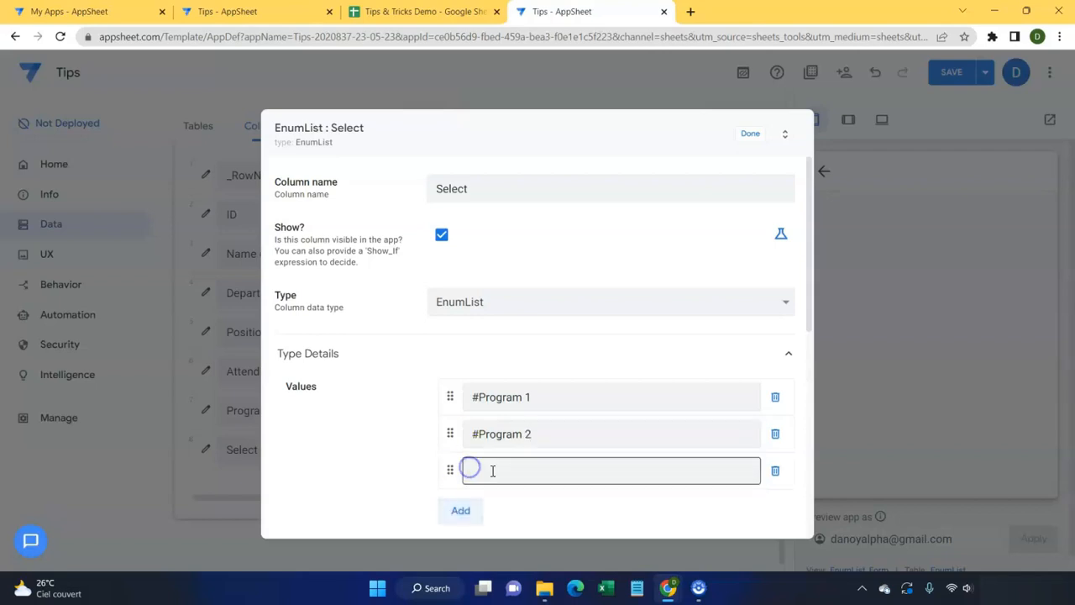
{"action": "key", "text": "ctrl+v"}
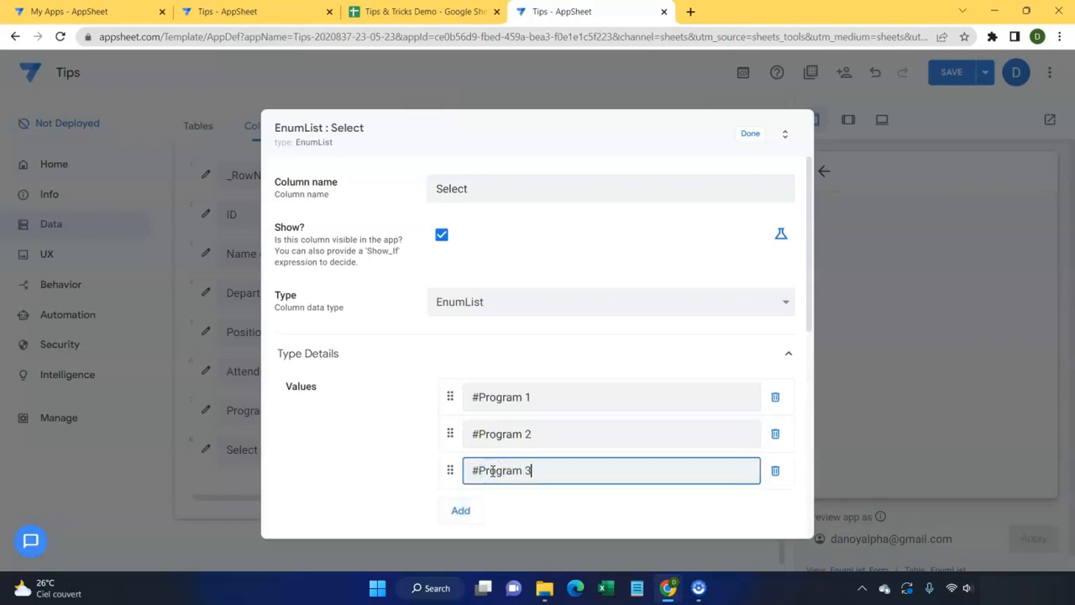
{"action": "type", "text": "3"}
{"action": "scroll", "coordinate": [492, 471], "scroll_direction": "down", "scroll_amount": 2}
{"action": "left_click", "coordinate": [470, 340]}
{"action": "left_click", "coordinate": [498, 343]}
{"action": "key", "text": "ctrl+v"}
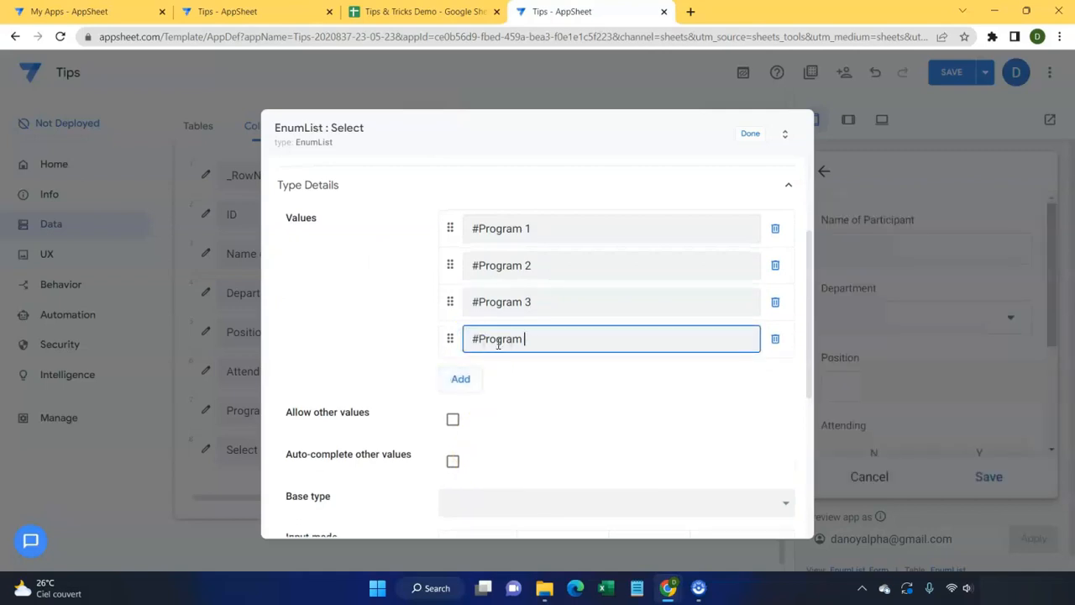
{"action": "scroll", "coordinate": [588, 277], "scroll_direction": "up", "scroll_amount": 1}
{"action": "left_click", "coordinate": [741, 143]}
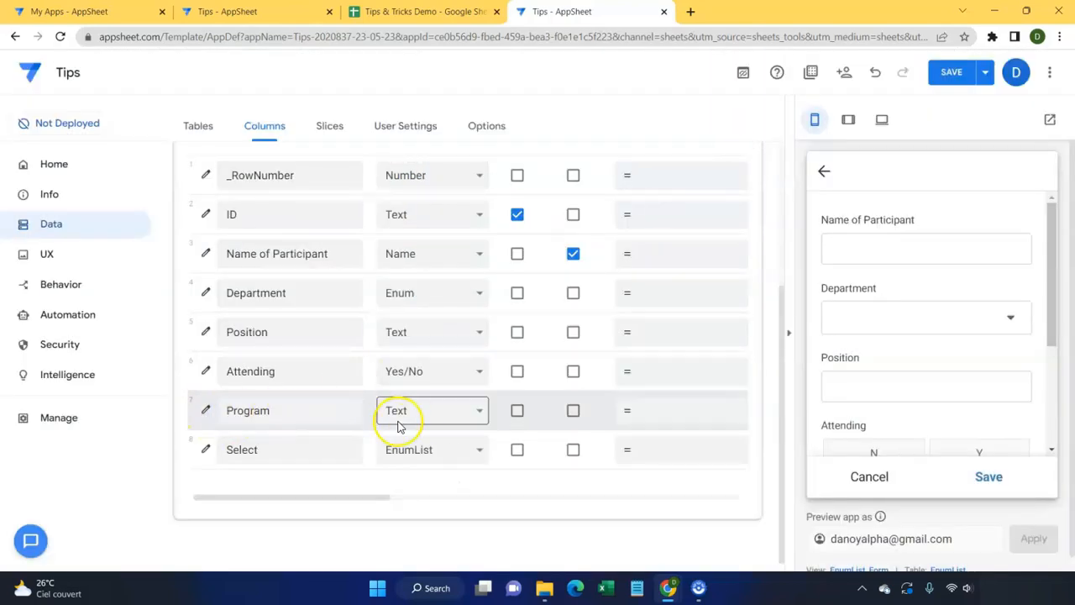
Step: Reopen the Select column to check the four program choices, then close it
{"action": "left_click", "coordinate": [206, 451]}
{"action": "left_click", "coordinate": [483, 400]}
{"action": "left_click", "coordinate": [508, 435]}
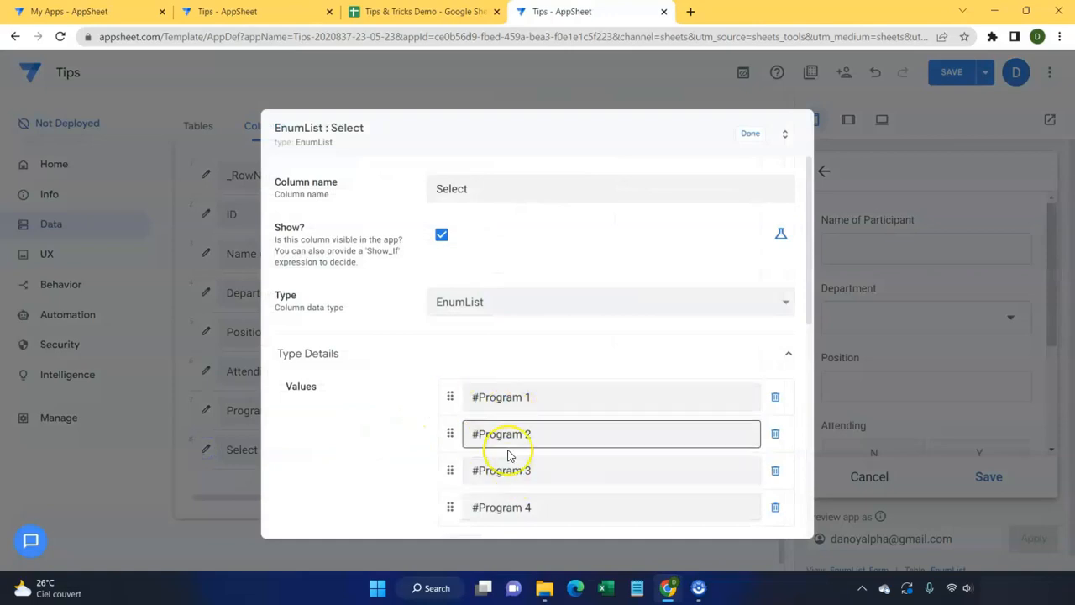
{"action": "left_click", "coordinate": [750, 136]}
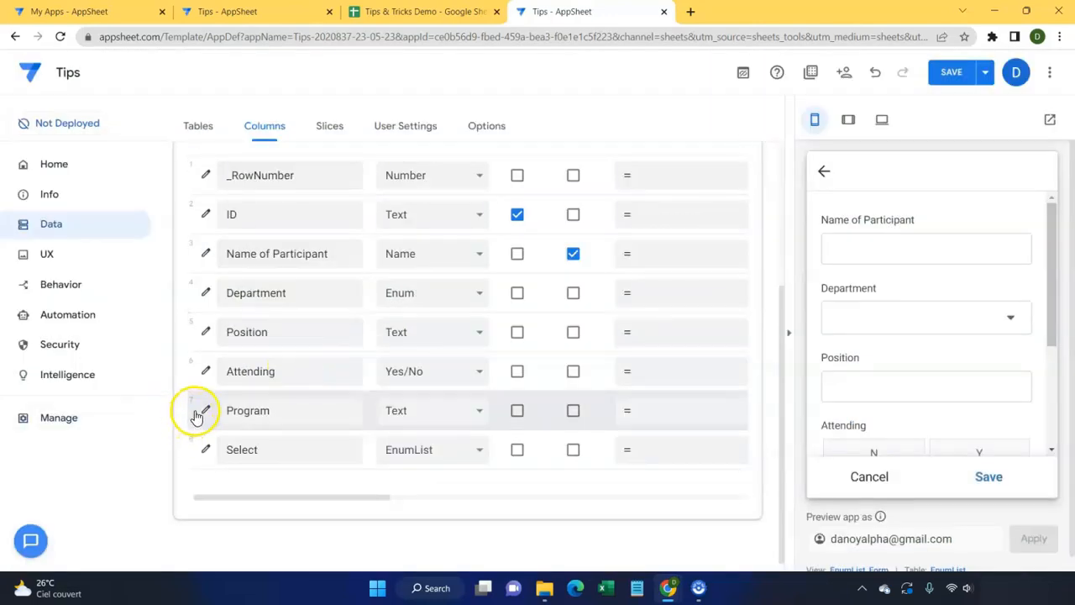
Step: In the preview form, answer Y for Attending, check the Program and Select fields, then switch Attending to N
{"action": "scroll", "coordinate": [930, 289], "scroll_direction": "down", "scroll_amount": 3}
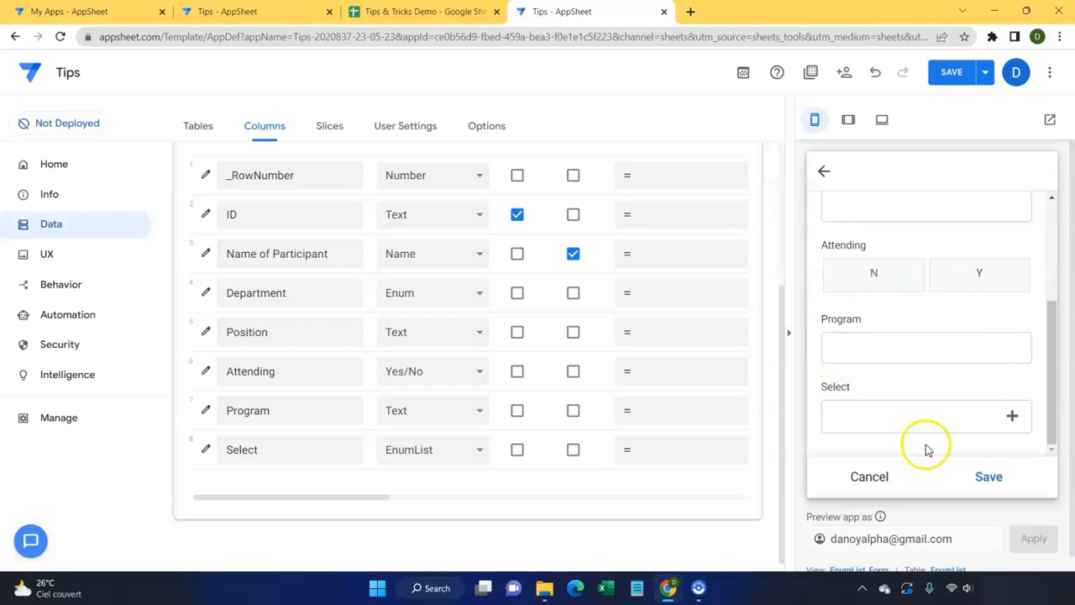
{"action": "left_click", "coordinate": [955, 285]}
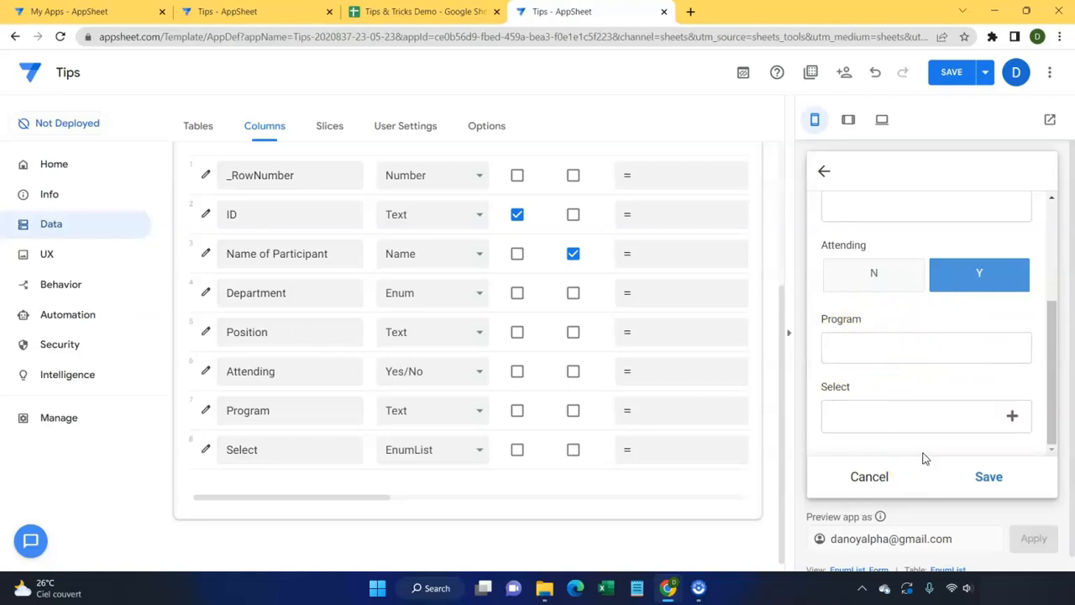
{"action": "left_click", "coordinate": [882, 323]}
{"action": "left_click", "coordinate": [890, 422]}
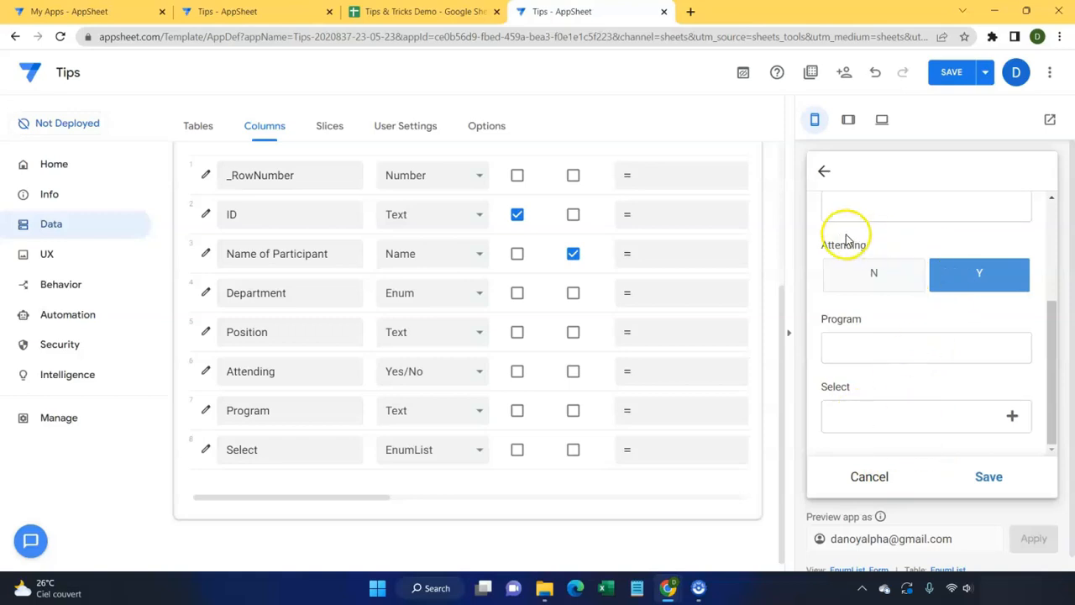
{"action": "left_click", "coordinate": [859, 286]}
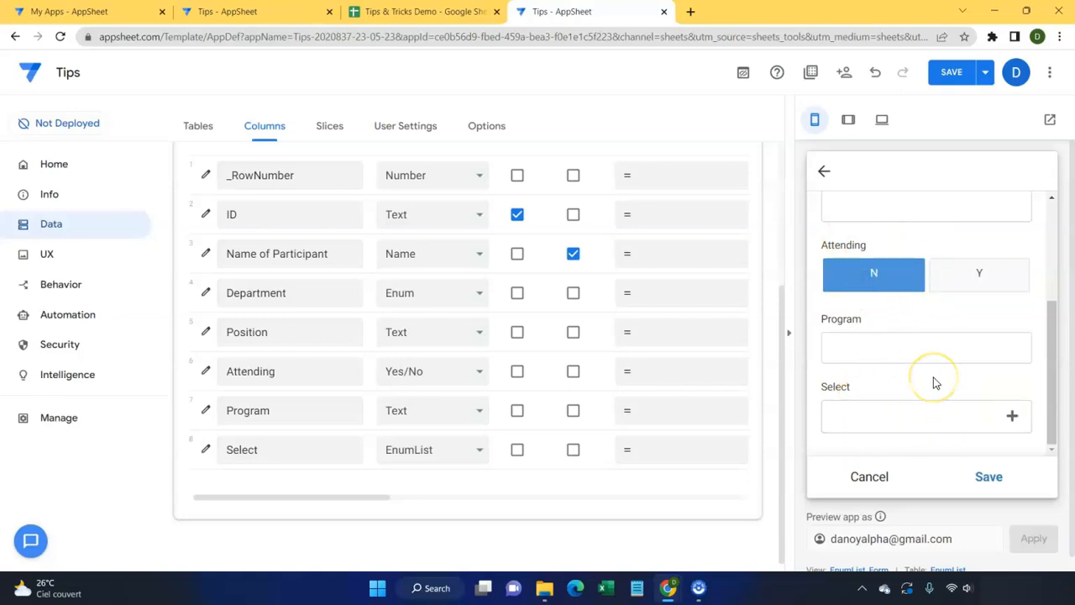
Step: Give the Program column the Show_If expression Context("viewtype")<>"form" and save it
{"action": "left_click", "coordinate": [206, 411]}
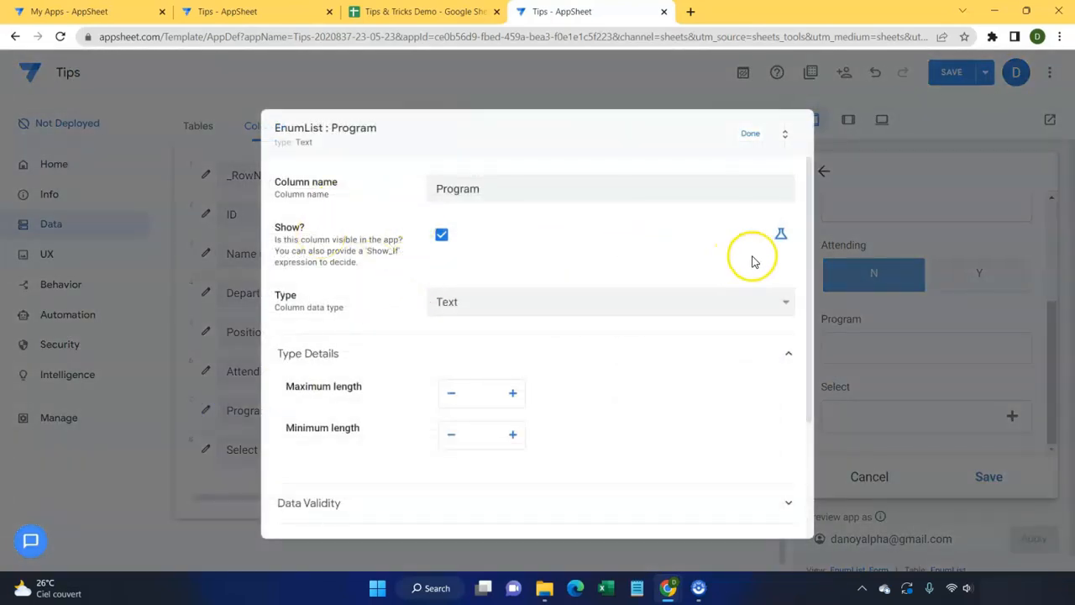
{"action": "left_click", "coordinate": [782, 243]}
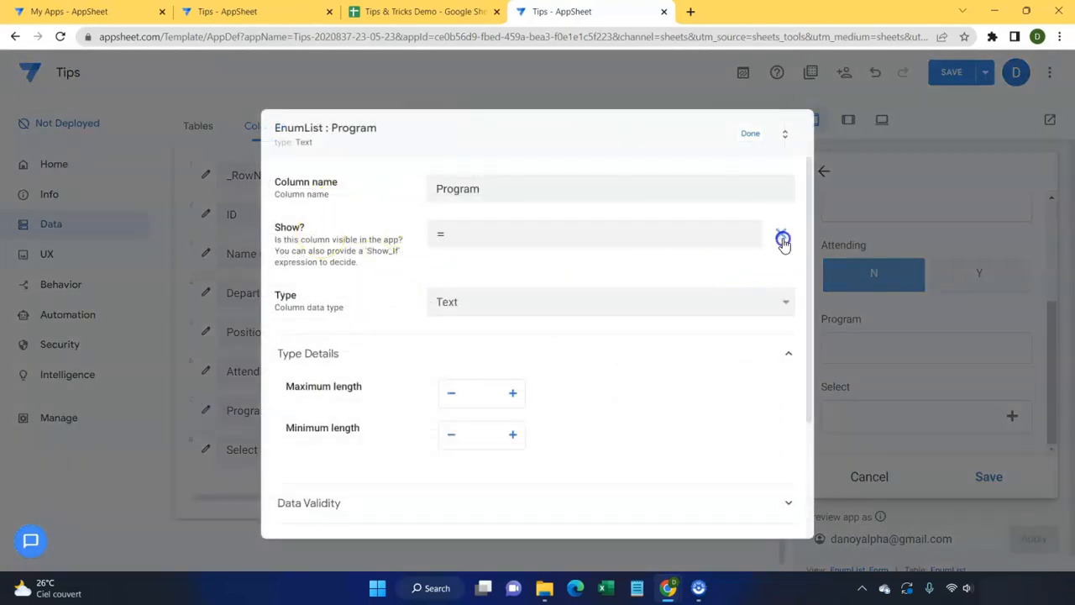
{"action": "left_click", "coordinate": [535, 241]}
{"action": "type", "text": "Cont"}
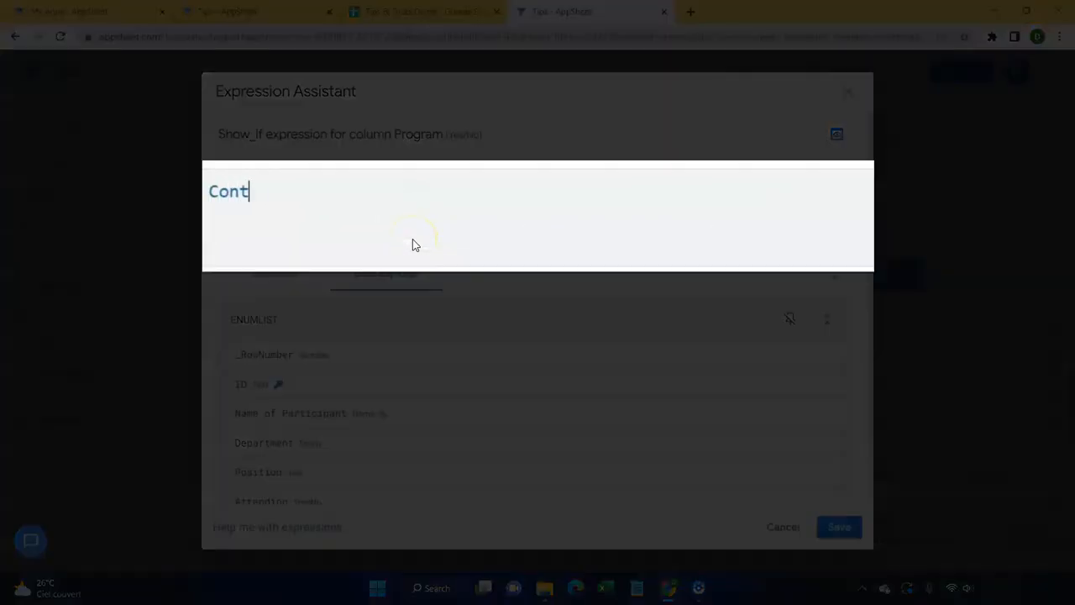
{"action": "type", "text": "ext(\""}
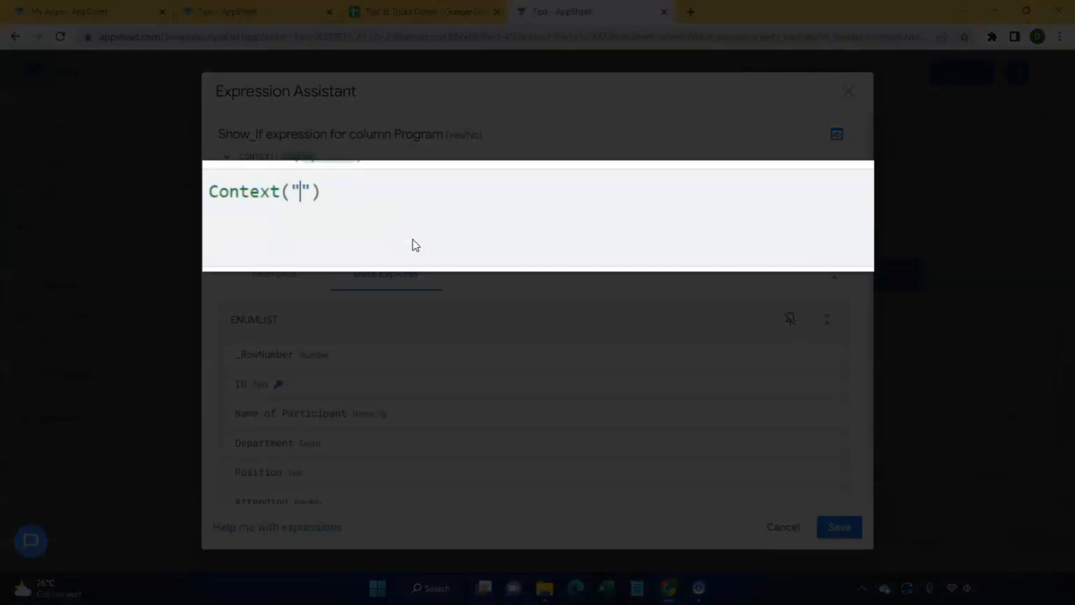
{"action": "type", "text": "viewtype"}
{"action": "left_click", "coordinate": [414, 193]}
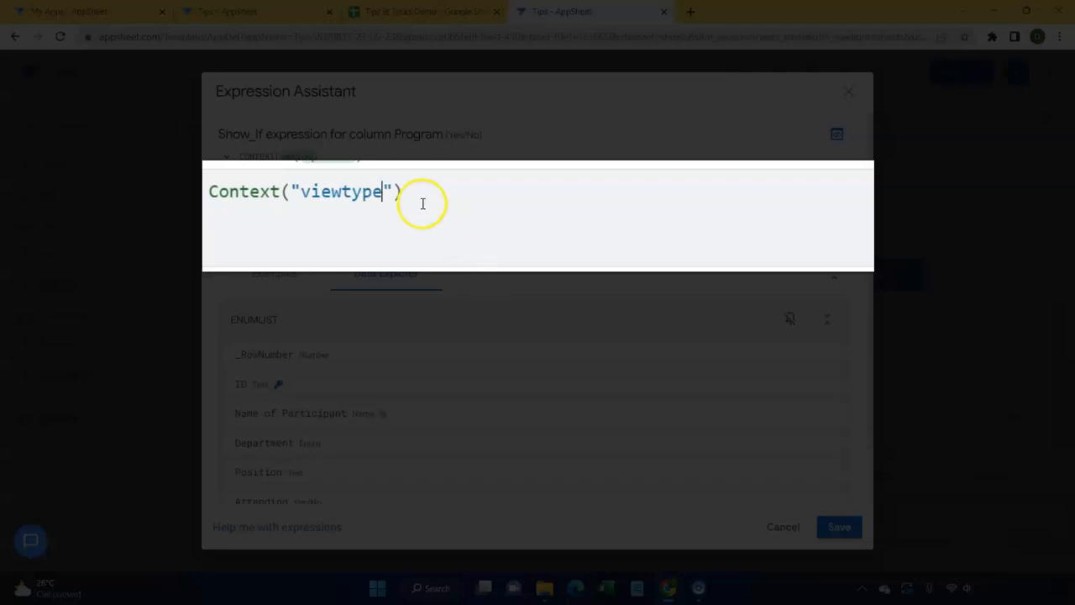
{"action": "type", "text": "="}
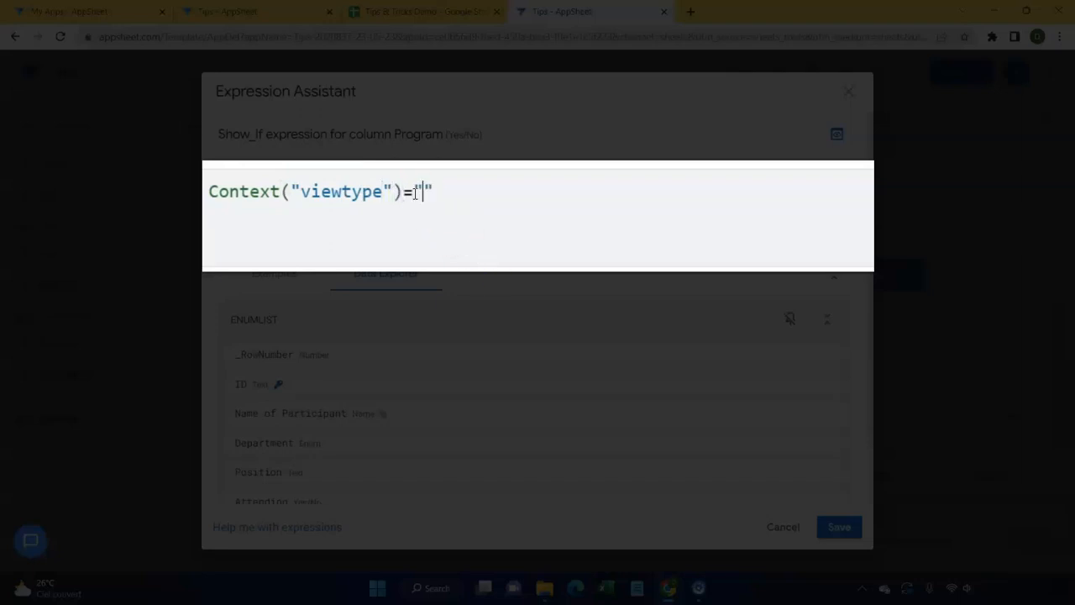
{"action": "key", "text": "BackSpace"}
{"action": "key", "text": "BackSpace"}
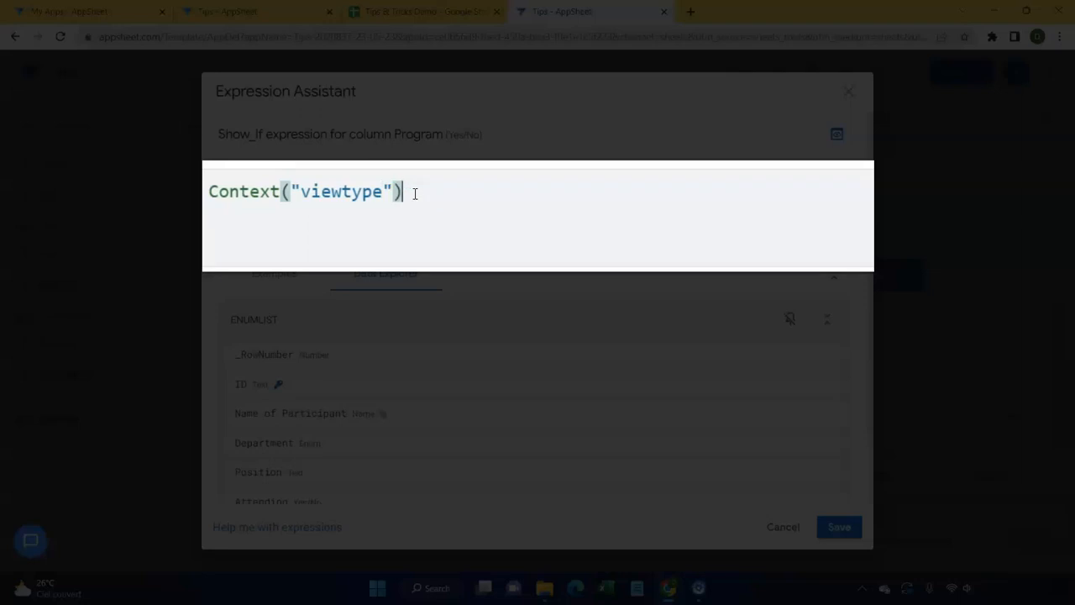
{"action": "type", "text": "<>\"form"}
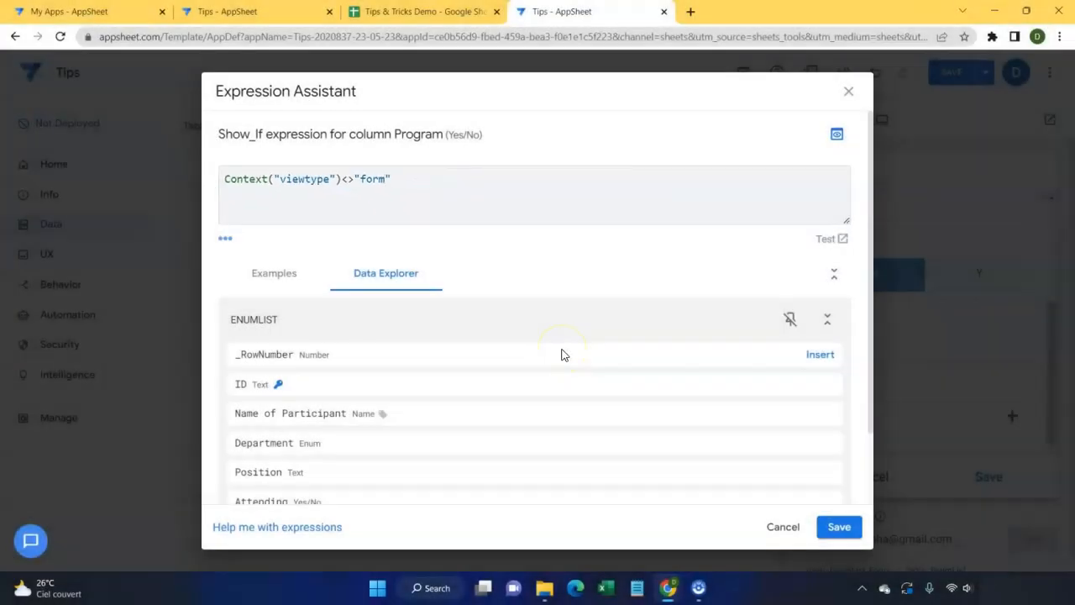
{"action": "left_click", "coordinate": [840, 527]}
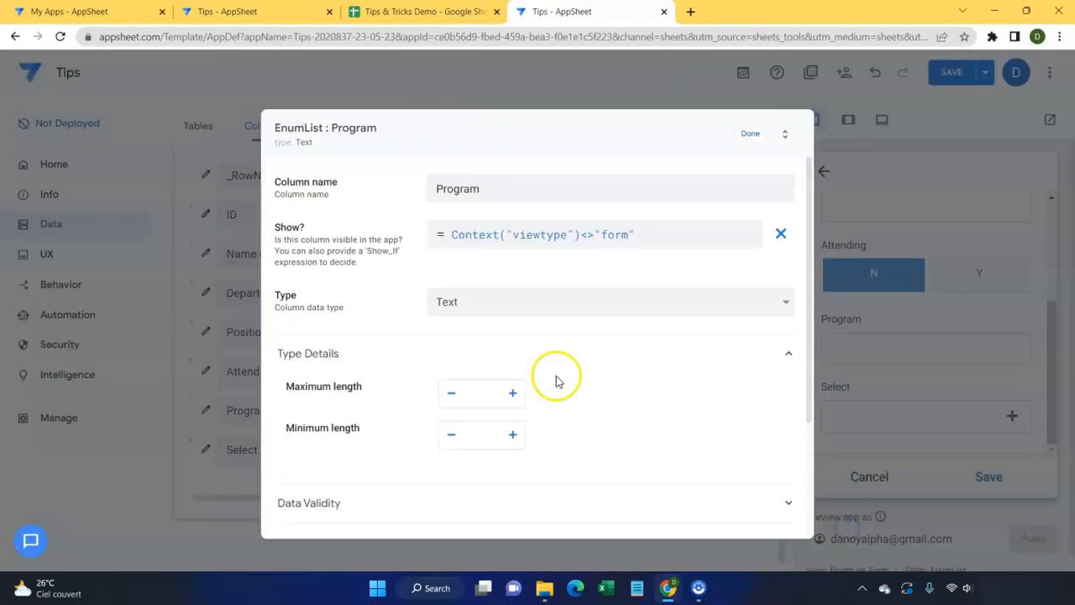
{"action": "left_click", "coordinate": [751, 136]}
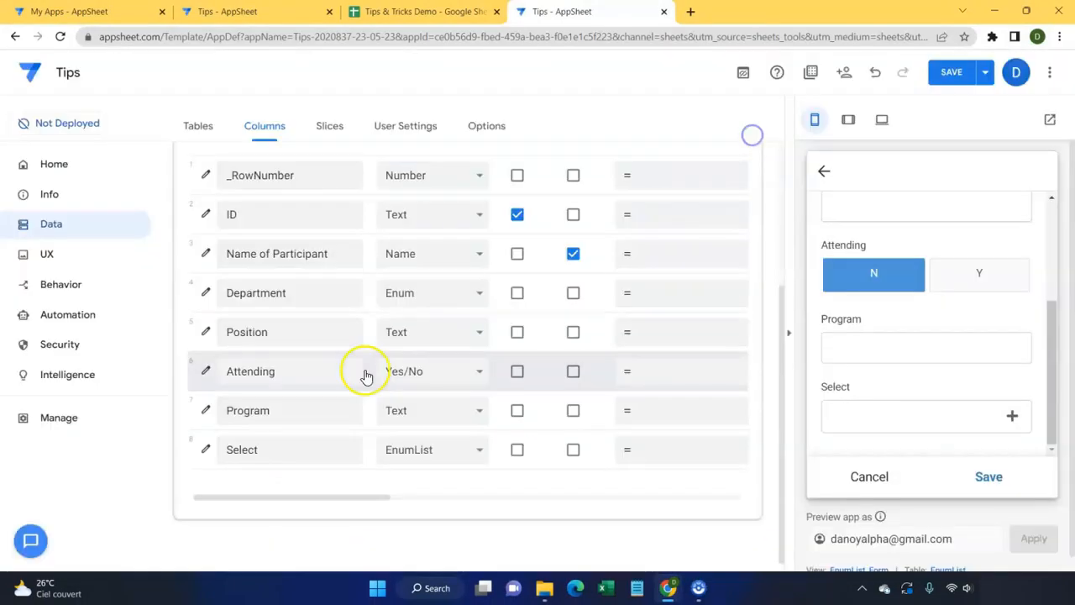
Step: Start the Select column's Show_If expression with and(context("viewtype")="form"
{"action": "left_click", "coordinate": [207, 450]}
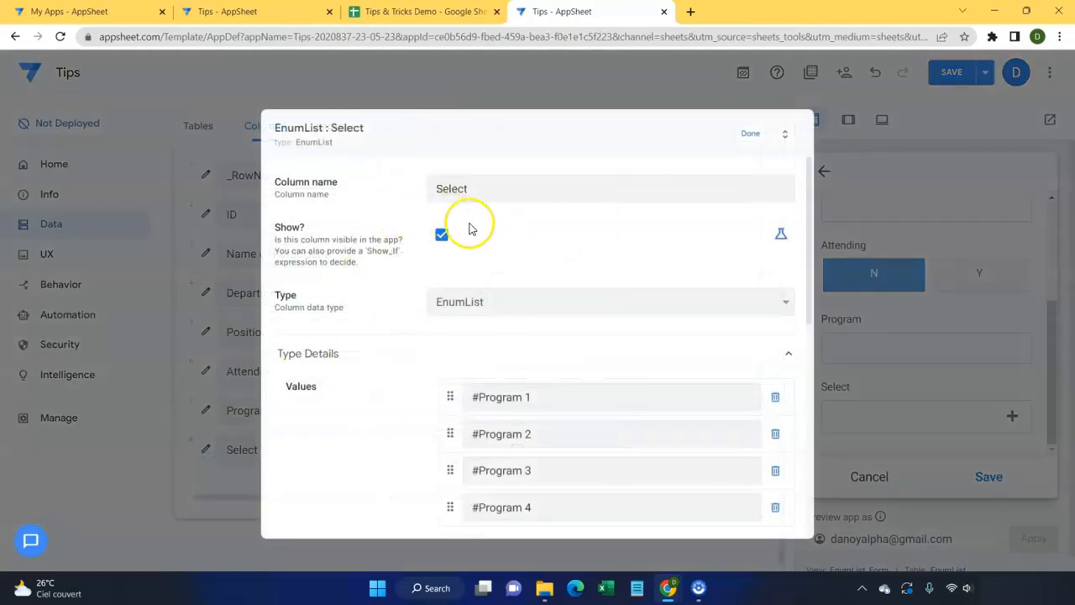
{"action": "left_click", "coordinate": [781, 237]}
{"action": "left_click", "coordinate": [460, 240]}
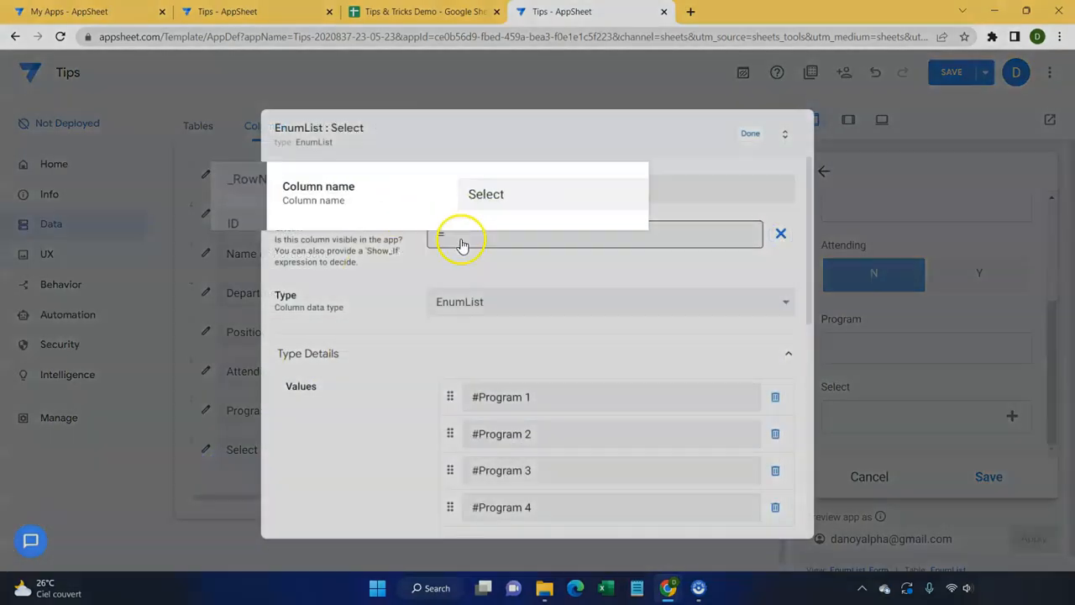
{"action": "type", "text": "co"}
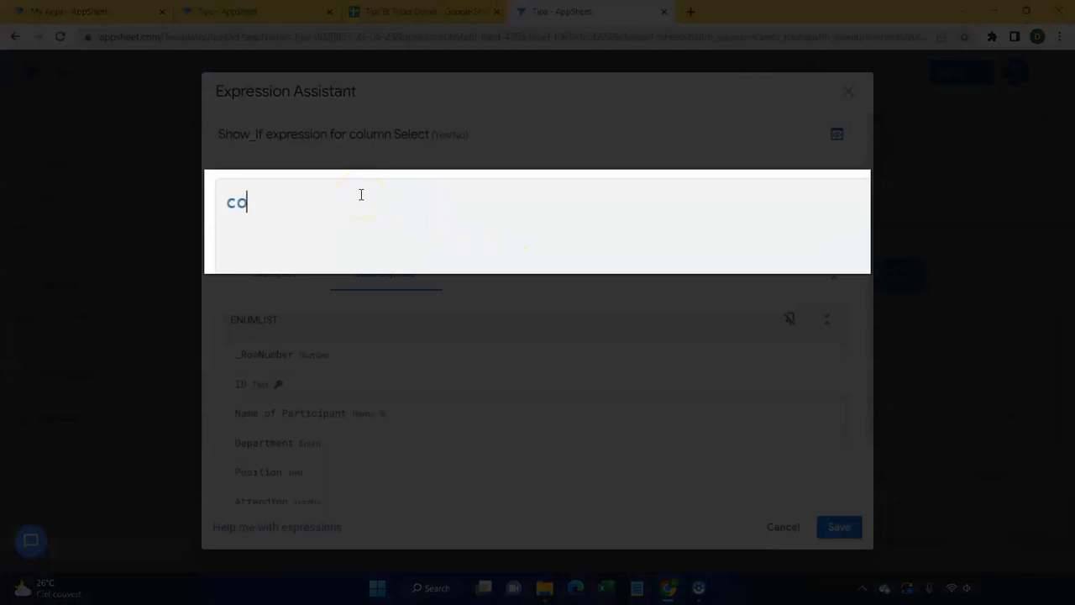
{"action": "type", "text": "ntext(\"viewtype"}
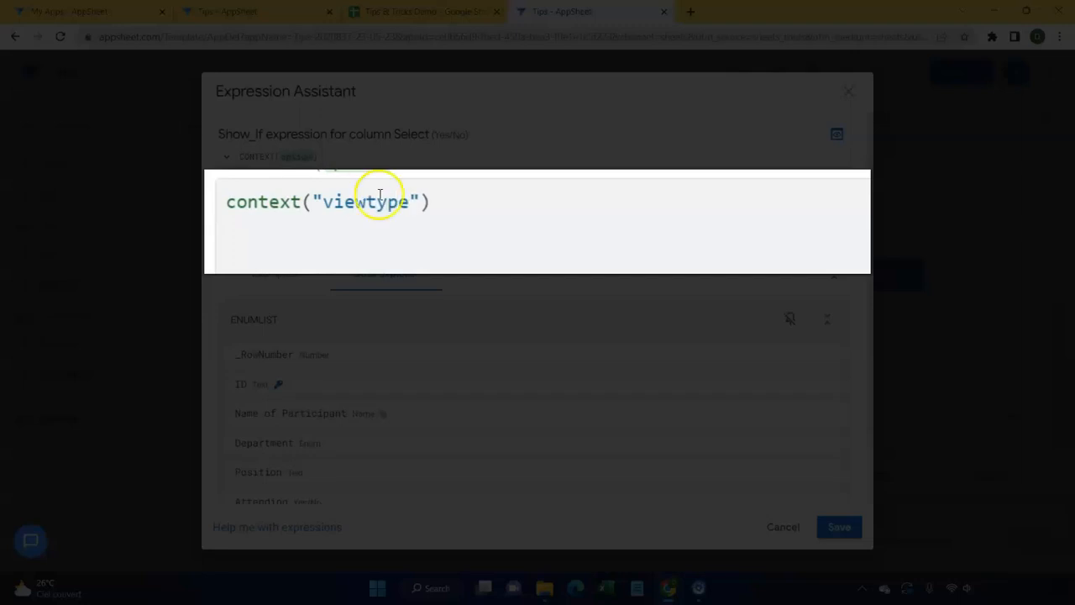
{"action": "left_click", "coordinate": [446, 197]}
{"action": "type", "text": "=\"form"}
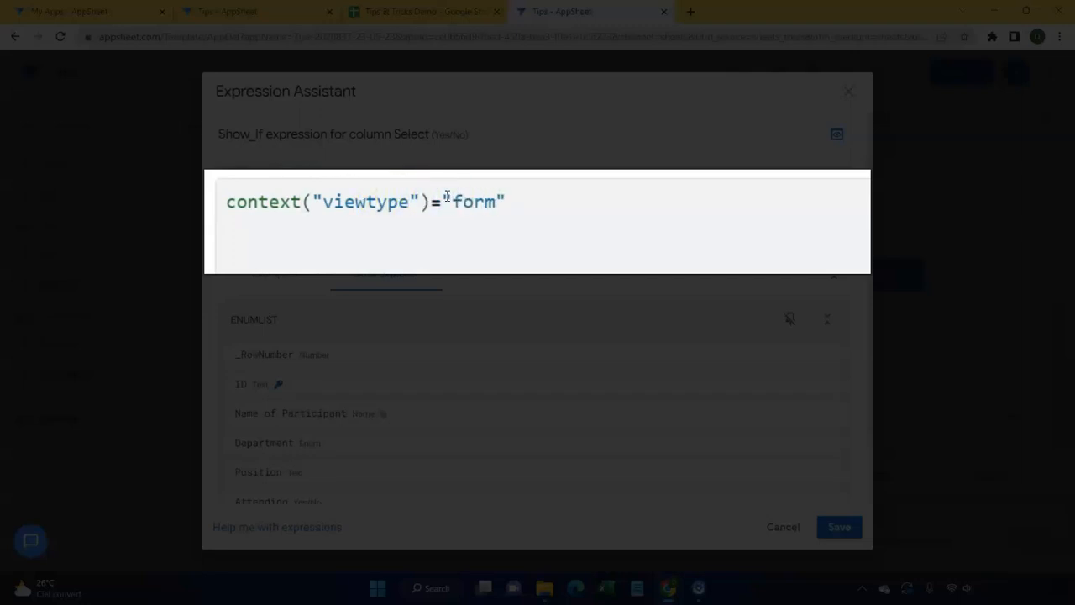
{"action": "left_click", "coordinate": [227, 202]}
{"action": "type", "text": "and("}
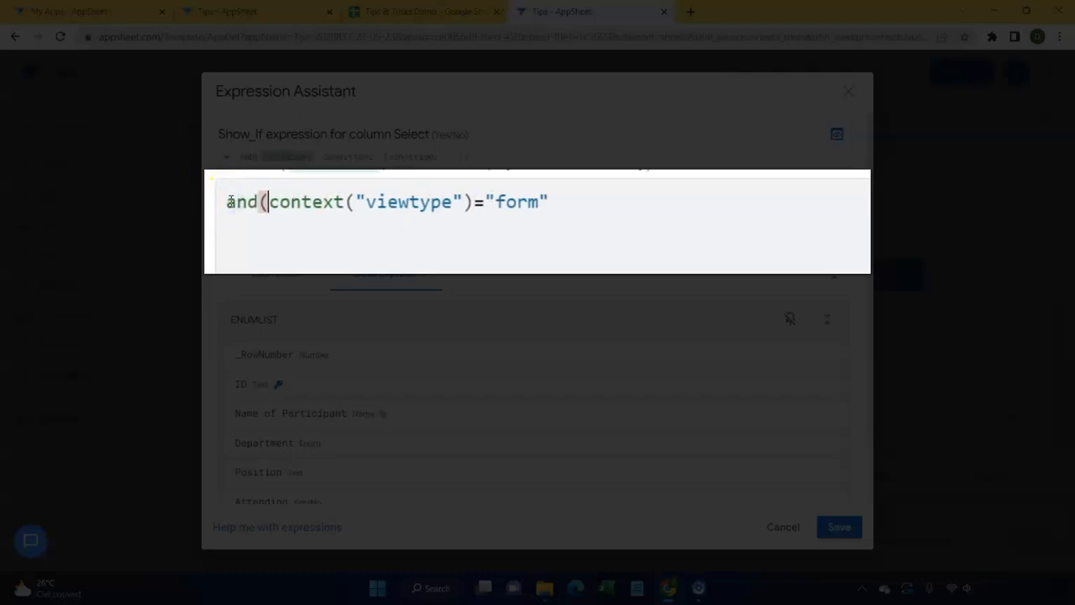
Step: Add the [attending]="True" condition to finish and(context("viewtype")="form",[attending]="True") and save
{"action": "left_click", "coordinate": [600, 194]}
{"action": "type", "text": ","}
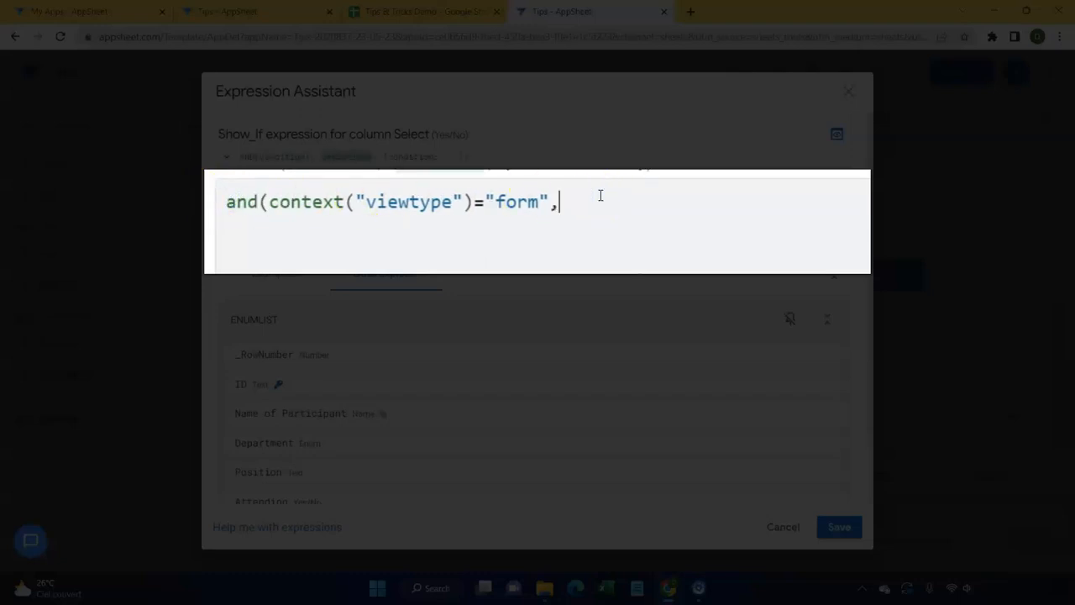
{"action": "type", "text": "[atted"}
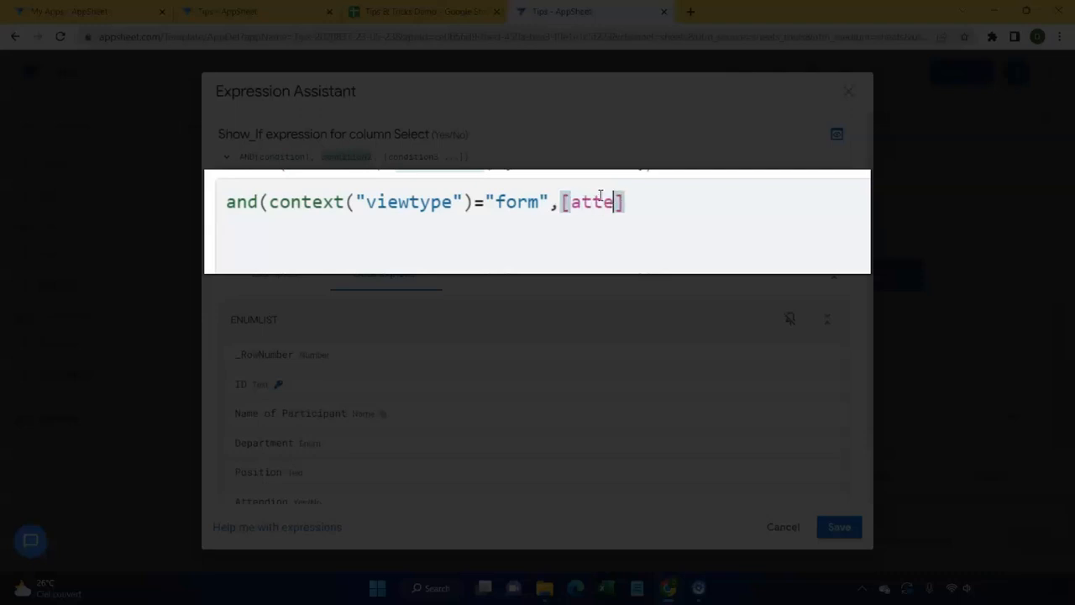
{"action": "key", "text": "BackSpace"}
{"action": "type", "text": "ndng"}
{"action": "key", "text": "BackSpace"}
{"action": "key", "text": "BackSpace"}
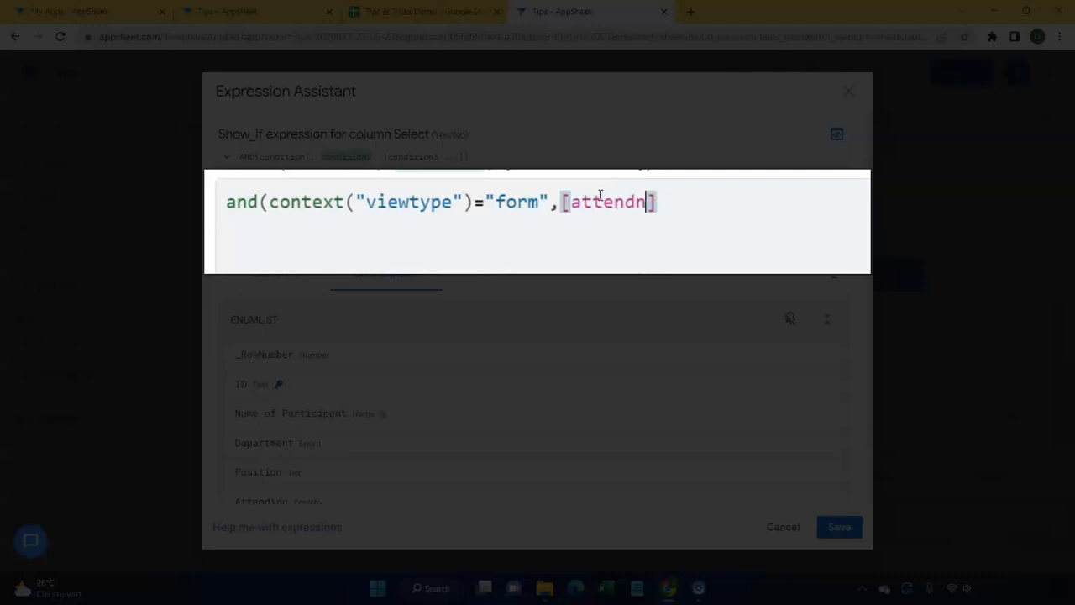
{"action": "scroll", "coordinate": [456, 312], "scroll_direction": "down", "scroll_amount": 1}
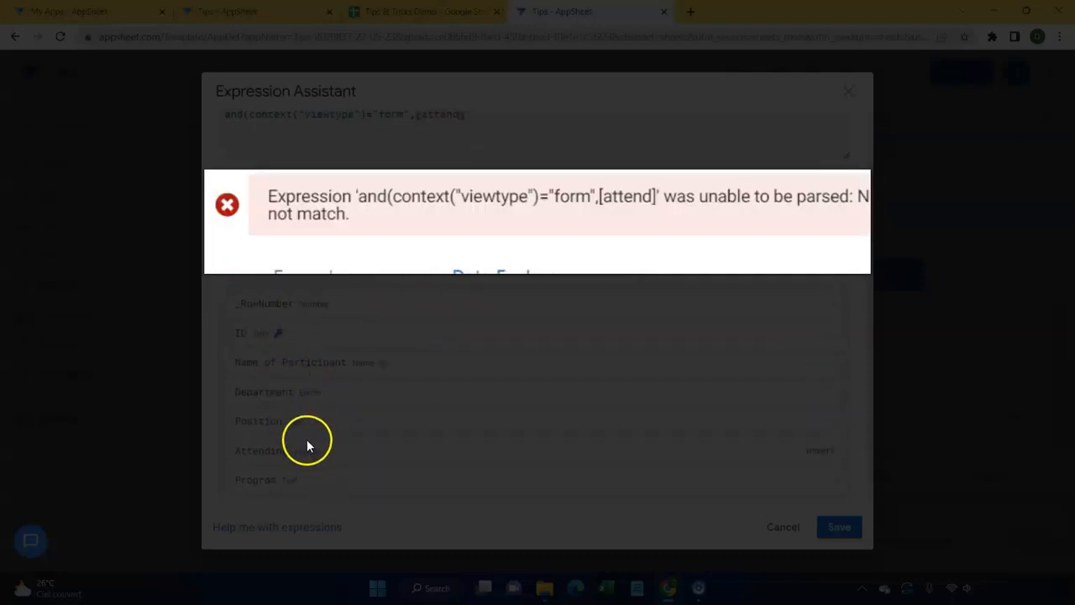
{"action": "scroll", "coordinate": [360, 454], "scroll_direction": "up", "scroll_amount": 1}
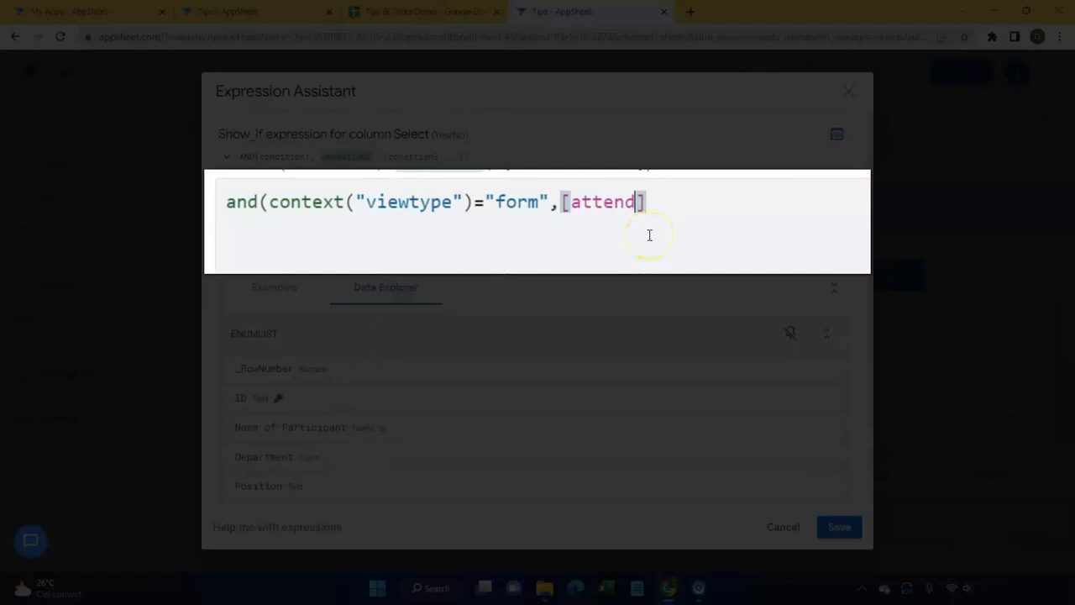
{"action": "type", "text": "ing"}
{"action": "left_click", "coordinate": [688, 213]}
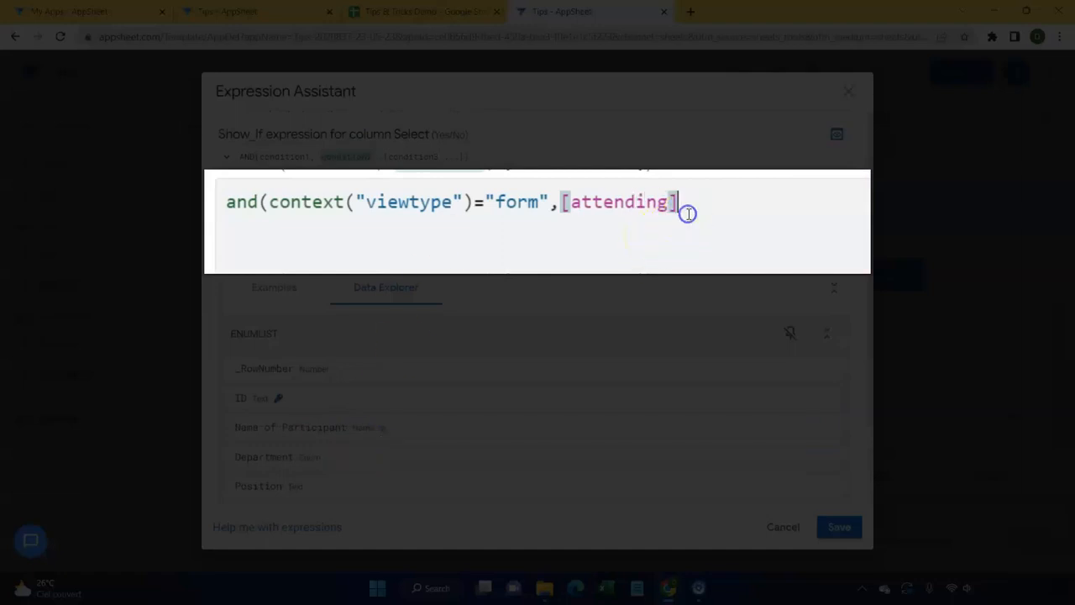
{"action": "type", "text": "=\"True"}
{"action": "left_click", "coordinate": [782, 202]}
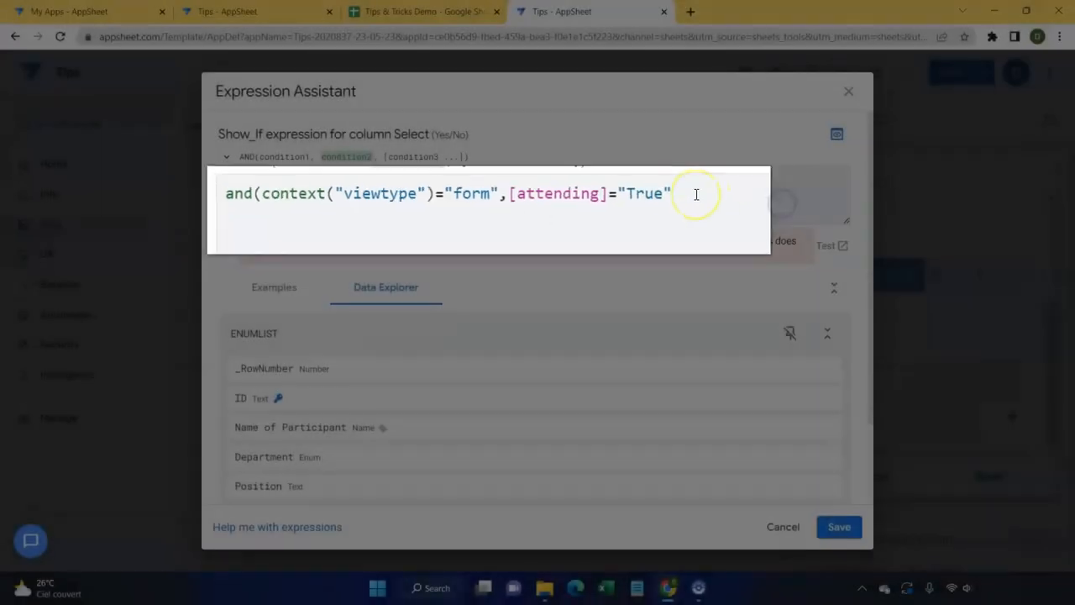
{"action": "type", "text": ")"}
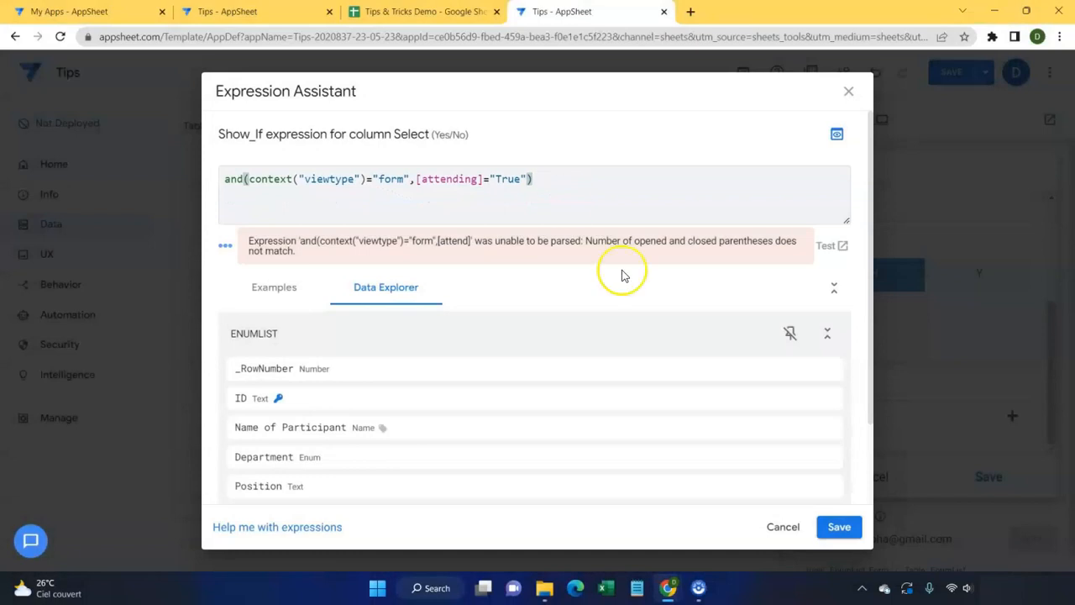
{"action": "left_click", "coordinate": [850, 525]}
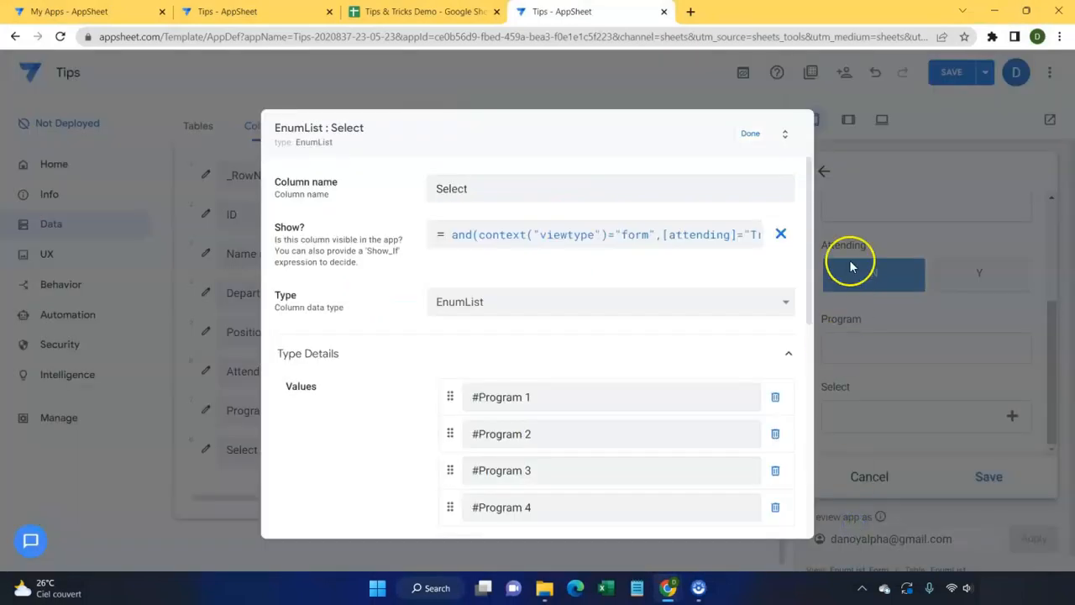
{"action": "left_click", "coordinate": [749, 133]}
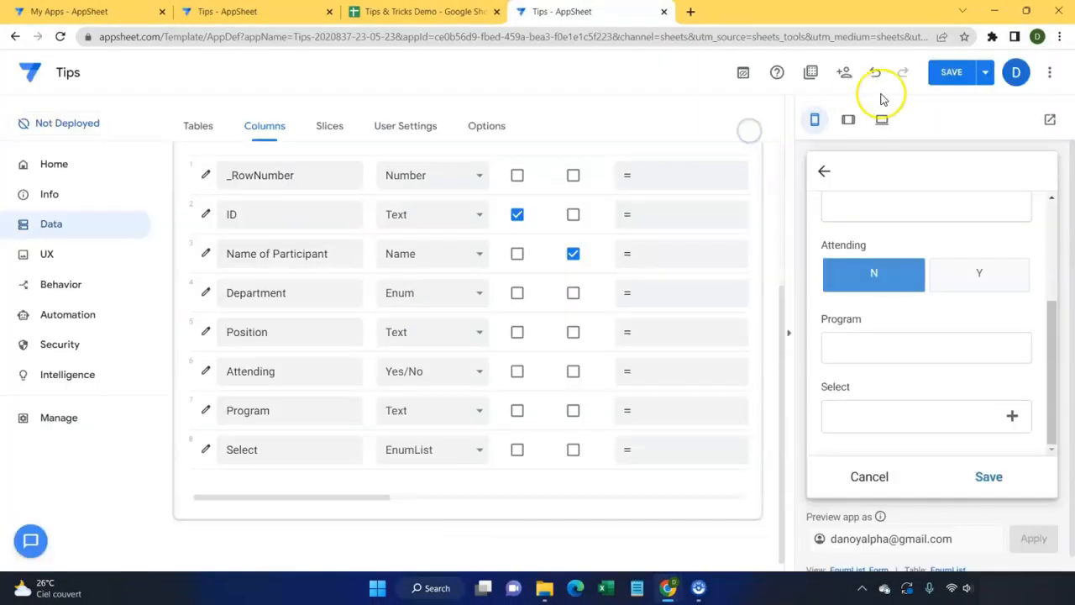
Step: Save the app, then set Department to Finance and mark attending in the preview form
{"action": "left_click", "coordinate": [953, 71]}
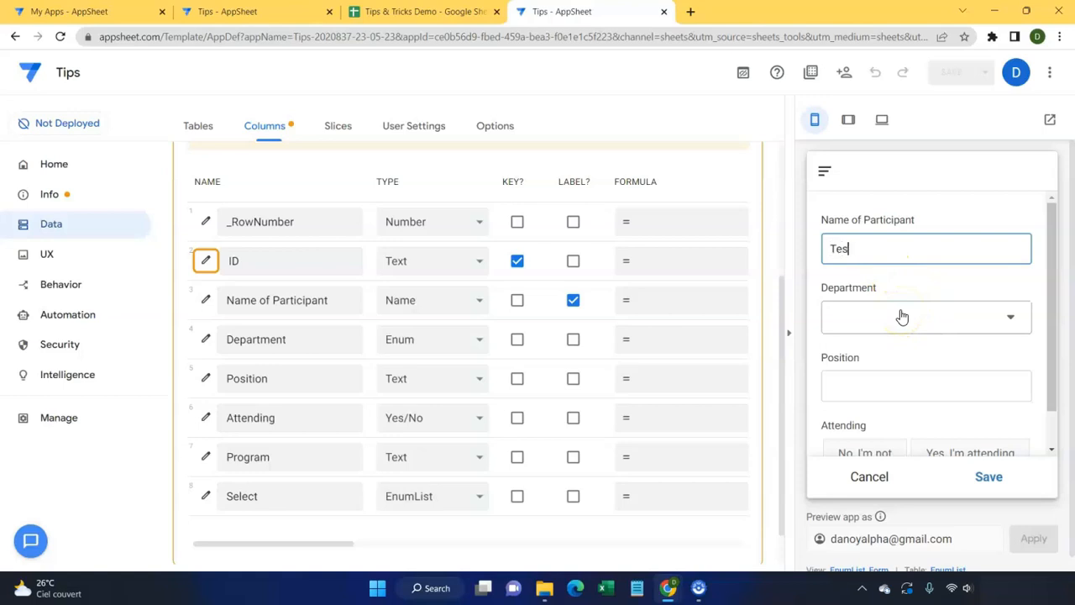
{"action": "left_click", "coordinate": [901, 317]}
{"action": "left_click", "coordinate": [919, 243]}
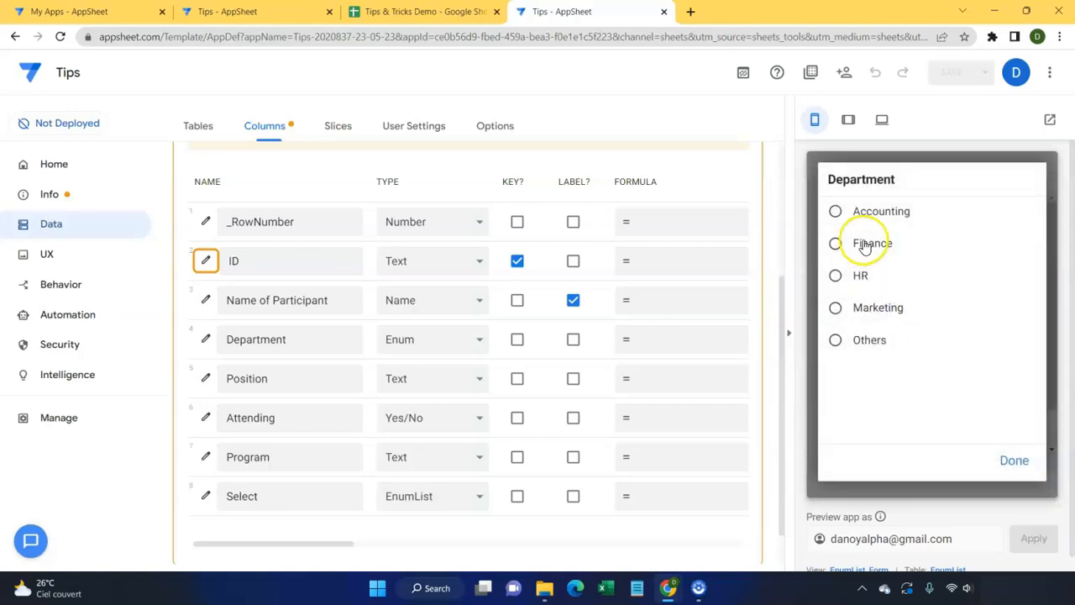
{"action": "left_click", "coordinate": [876, 335]}
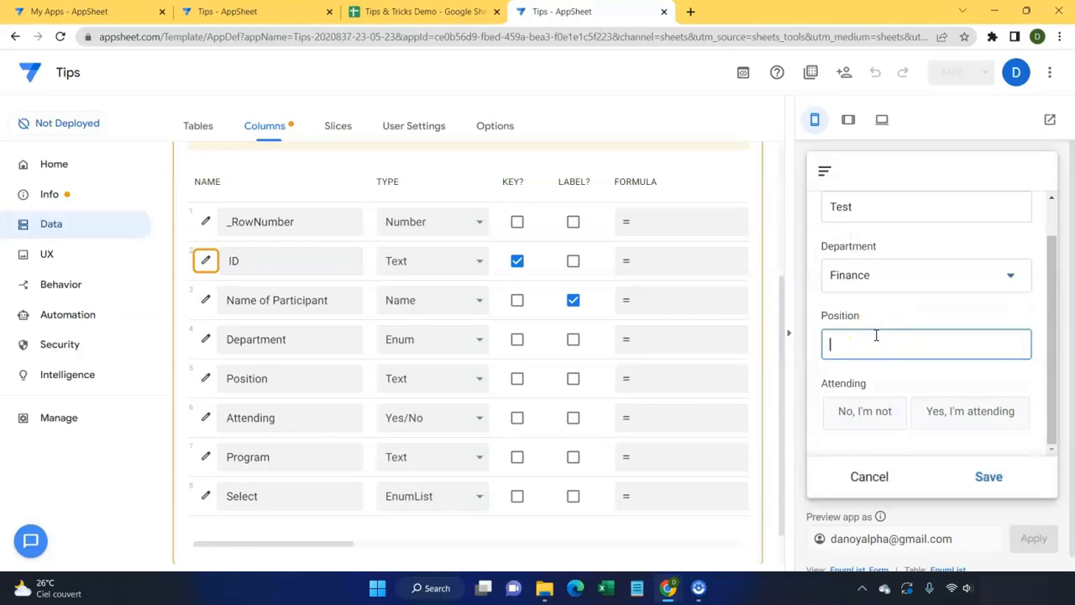
{"action": "scroll", "coordinate": [876, 335], "scroll_direction": "down", "scroll_amount": 1}
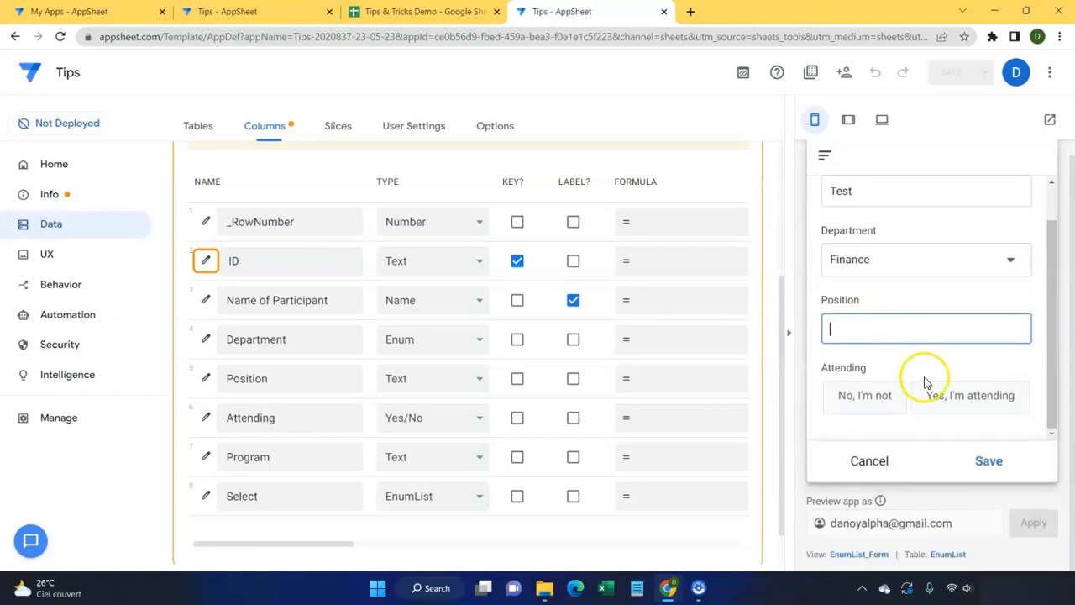
{"action": "left_click", "coordinate": [884, 398]}
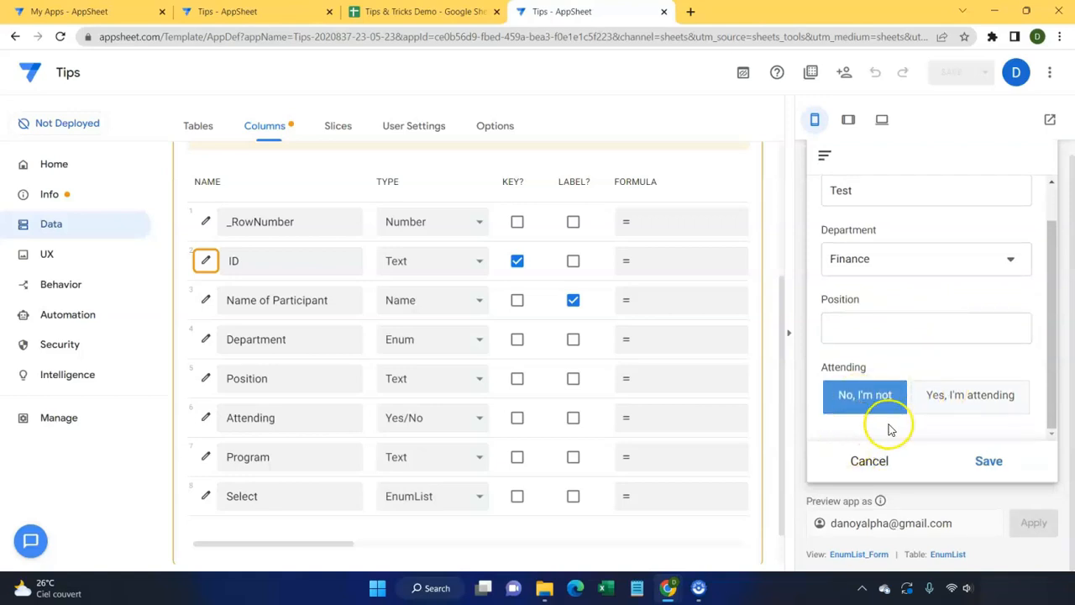
{"action": "left_click", "coordinate": [960, 397]}
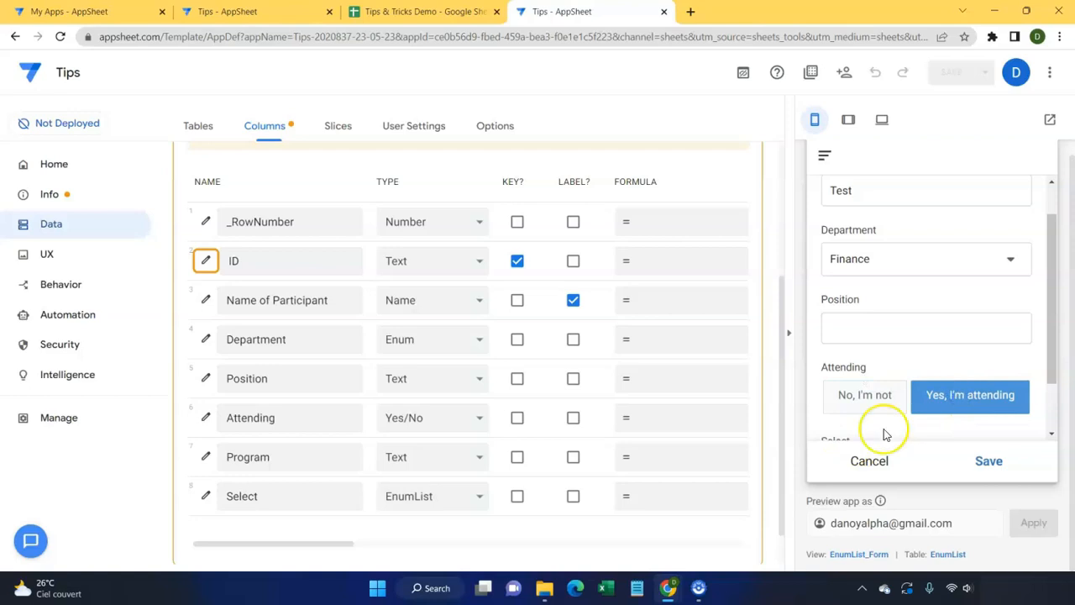
Step: Select #Program 1, #Program 3 and #Program 4 in the Select field
{"action": "scroll", "coordinate": [873, 420], "scroll_direction": "down", "scroll_amount": 1}
{"action": "left_click", "coordinate": [1002, 405]}
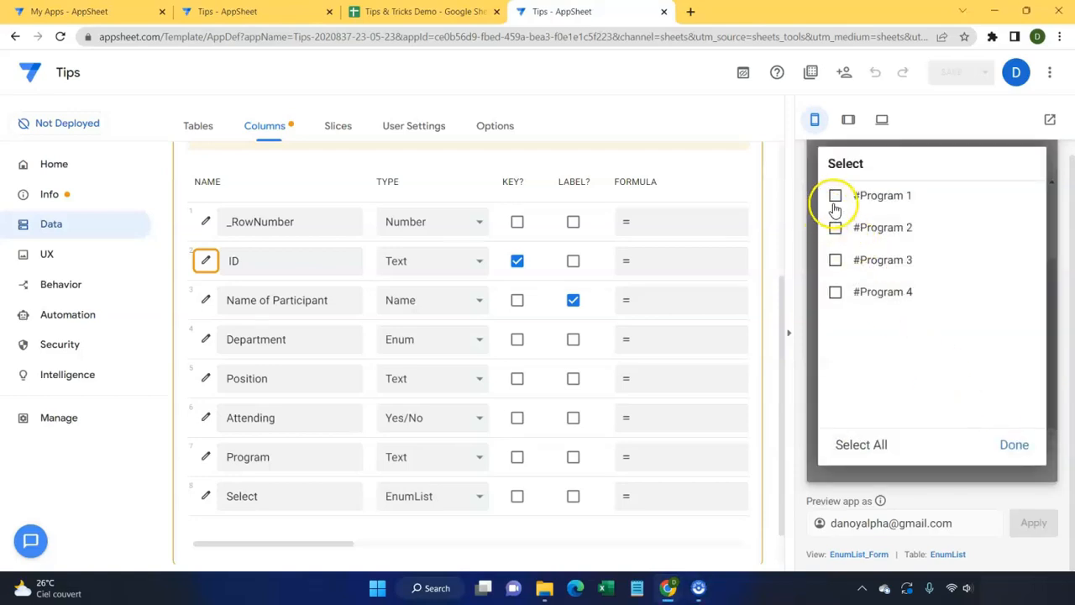
{"action": "left_click", "coordinate": [835, 197]}
{"action": "left_click", "coordinate": [840, 260]}
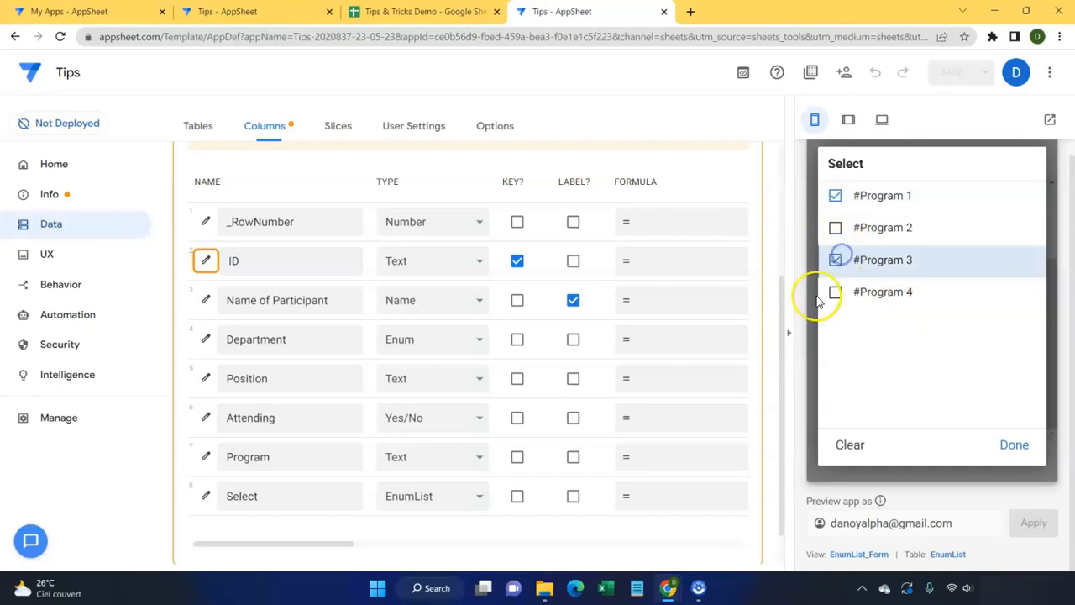
{"action": "left_click", "coordinate": [836, 293]}
{"action": "left_click", "coordinate": [1018, 444]}
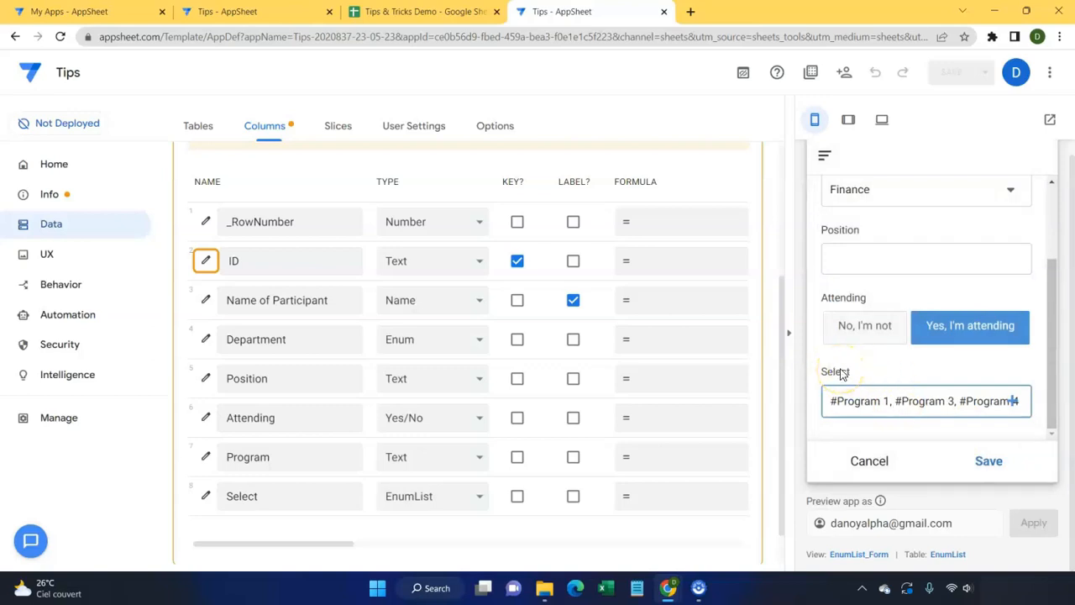
Step: Open the Select column's Display Description in Expression Assistant and begin the quoted prompt text
{"action": "left_click", "coordinate": [201, 496]}
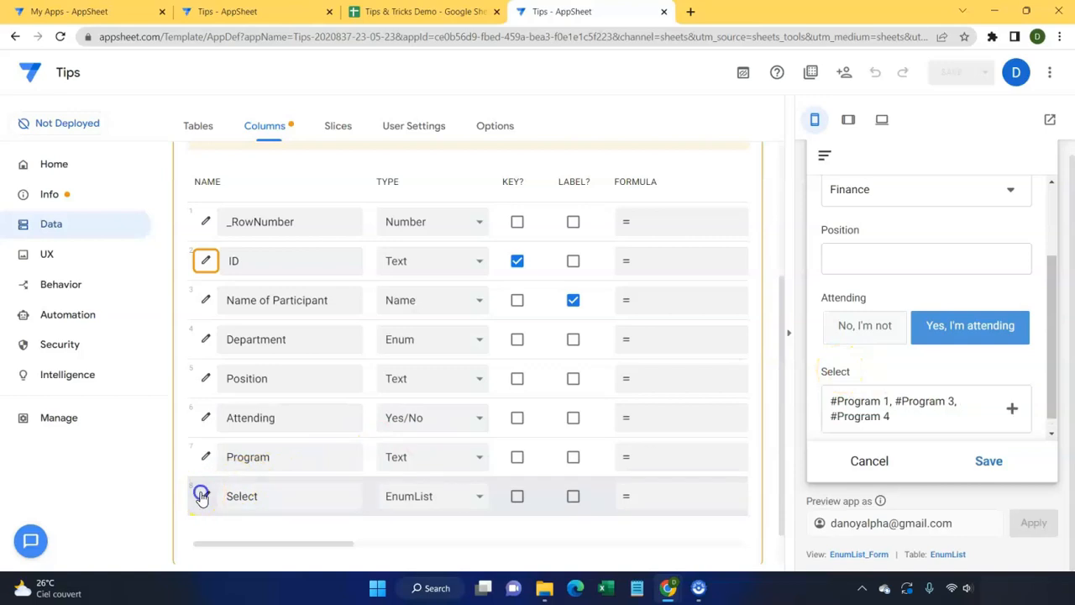
{"action": "scroll", "coordinate": [347, 470], "scroll_direction": "down", "scroll_amount": 6}
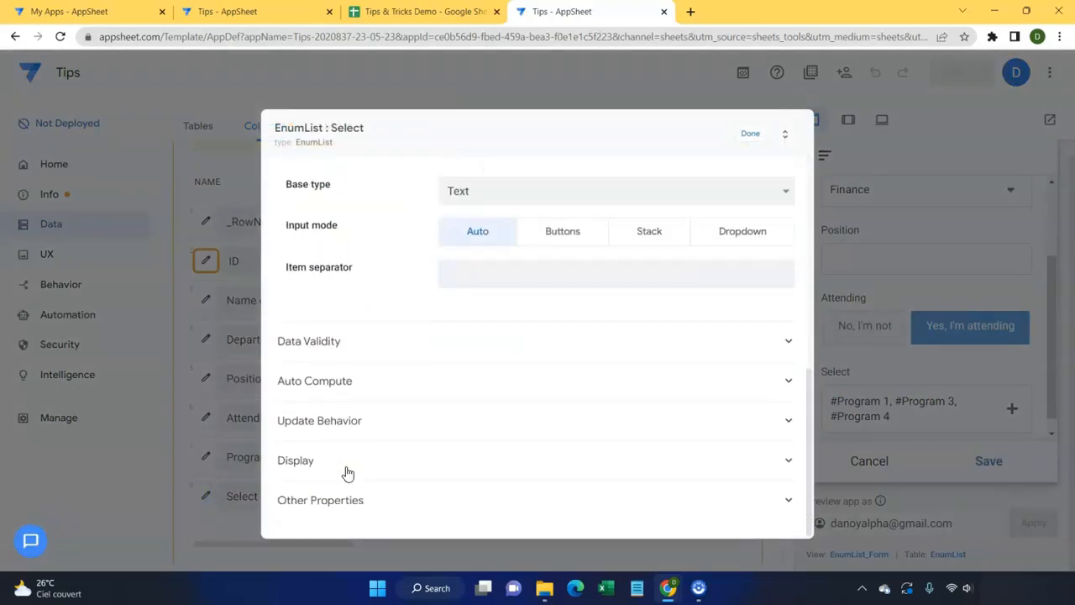
{"action": "left_click", "coordinate": [409, 458]}
{"action": "left_click", "coordinate": [499, 437]}
{"action": "type", "text": "@"}
{"action": "key", "text": "BackSpace"}
{"action": "type", "text": "\""}
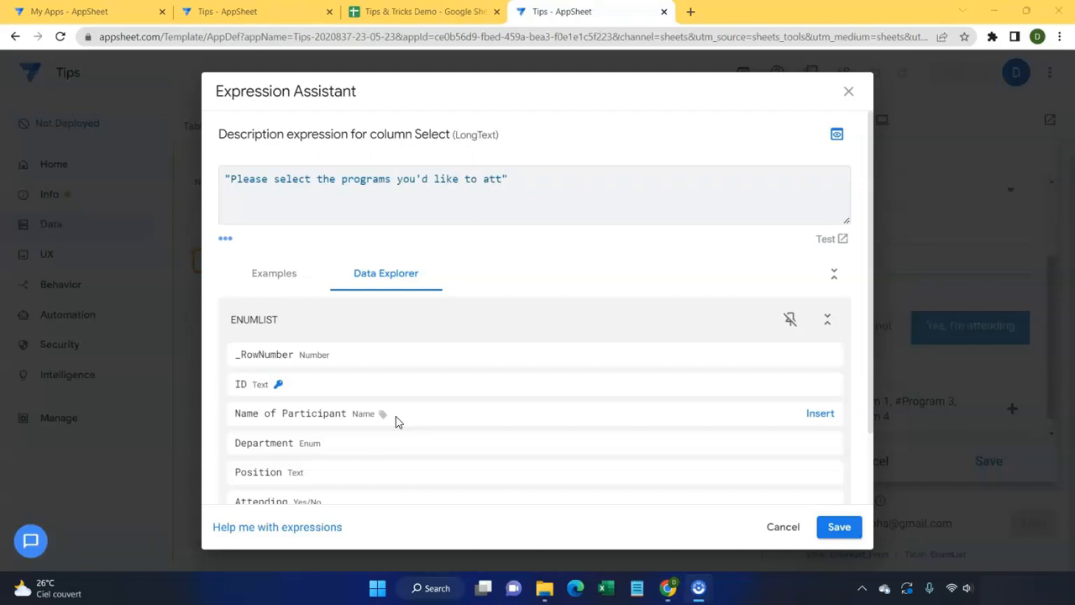
Step: Complete the description as "Please select the programs you'd like to attend" and save the Select column
{"action": "left_click", "coordinate": [509, 178]}
{"action": "type", "text": "end"}
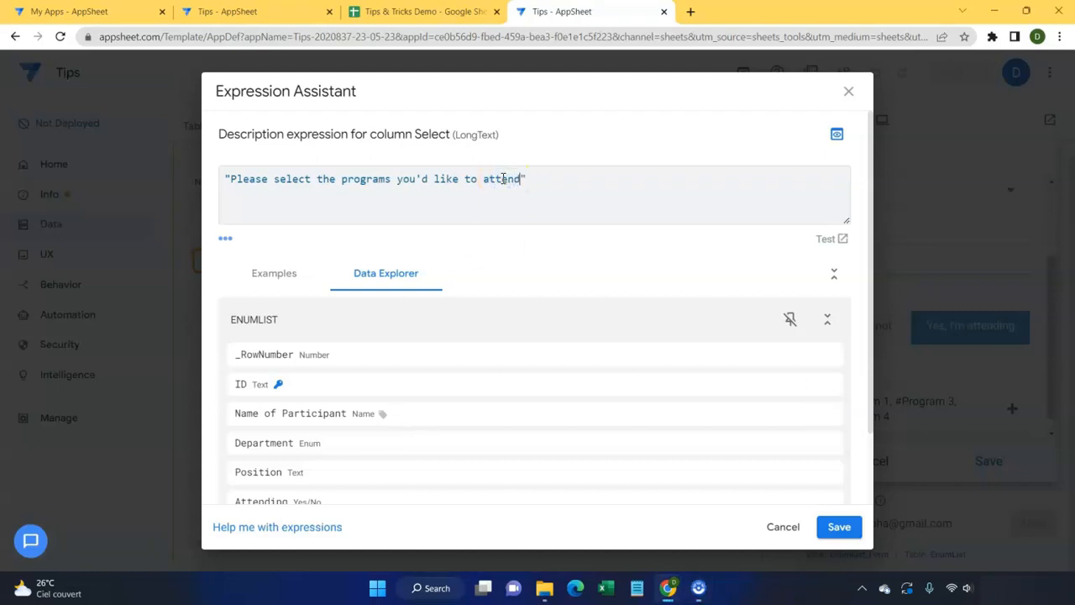
{"action": "left_click", "coordinate": [840, 527]}
{"action": "left_click", "coordinate": [756, 134]}
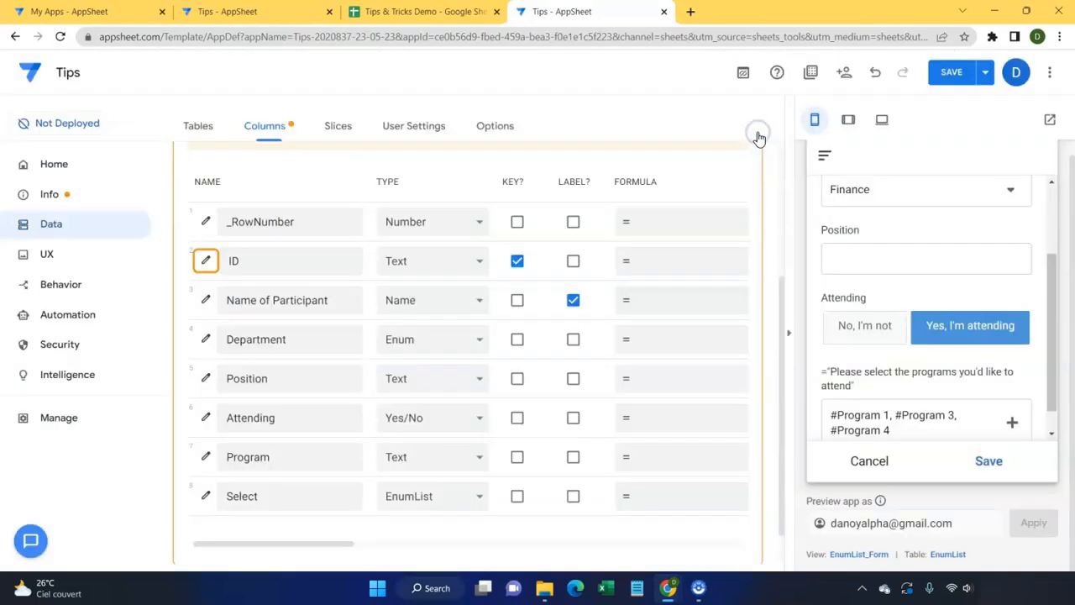
Step: Save the app, then enter name Test, Department Finance, Position CFO and attending in the preview
{"action": "left_click", "coordinate": [956, 67]}
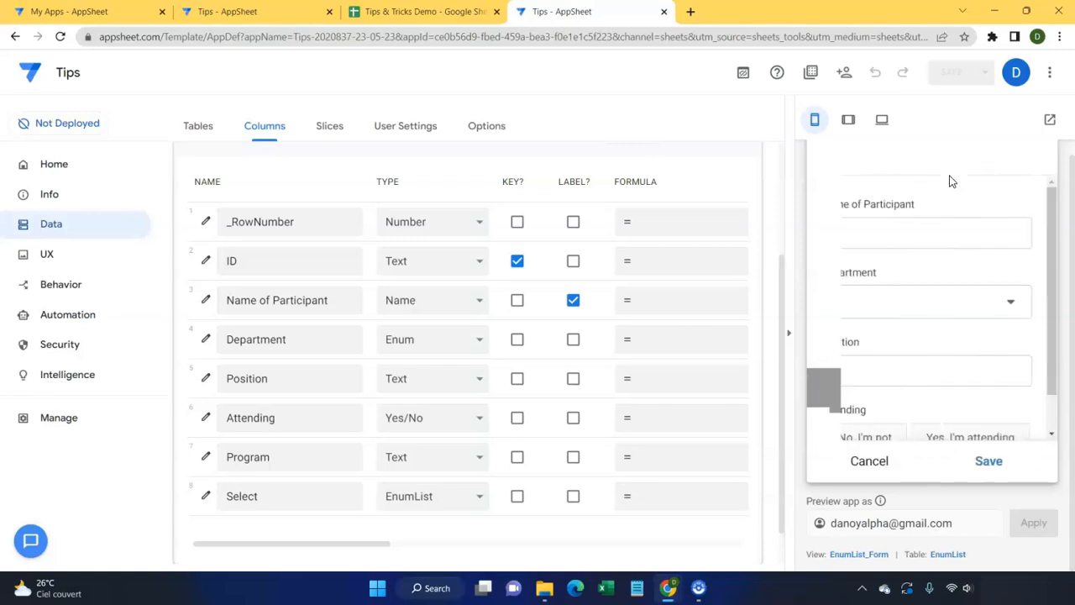
{"action": "left_click", "coordinate": [946, 235]}
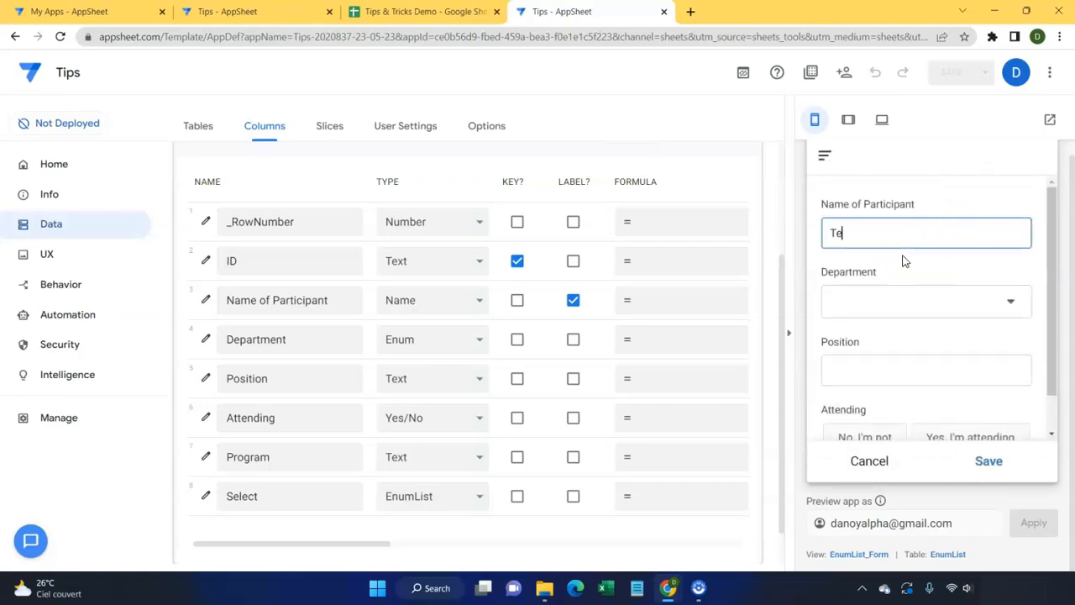
{"action": "left_click", "coordinate": [898, 296]}
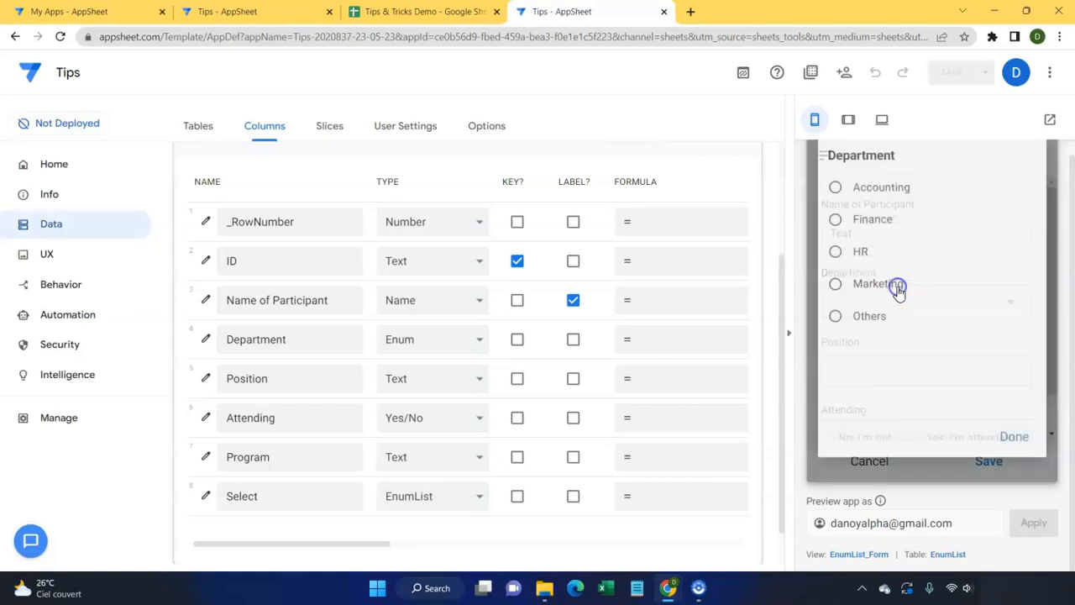
{"action": "left_click", "coordinate": [840, 228]}
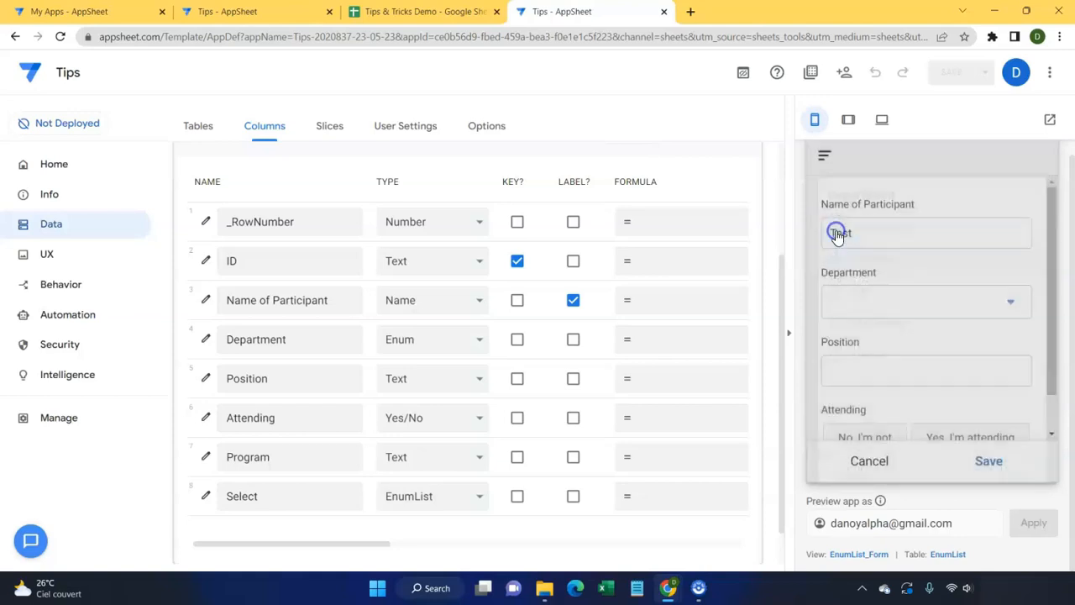
{"action": "left_click", "coordinate": [879, 327]}
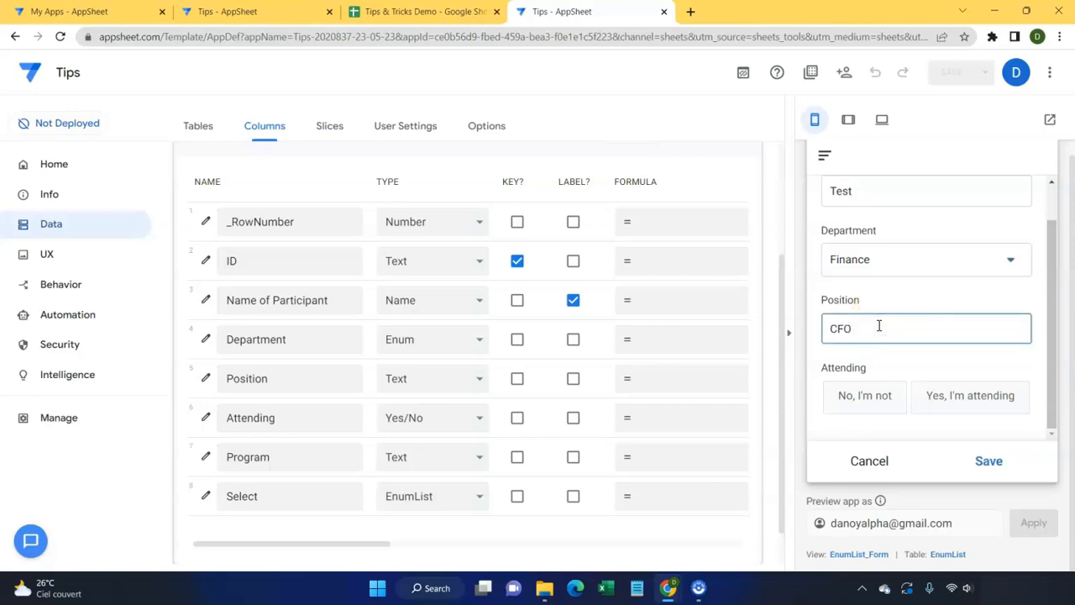
{"action": "left_click", "coordinate": [878, 397]}
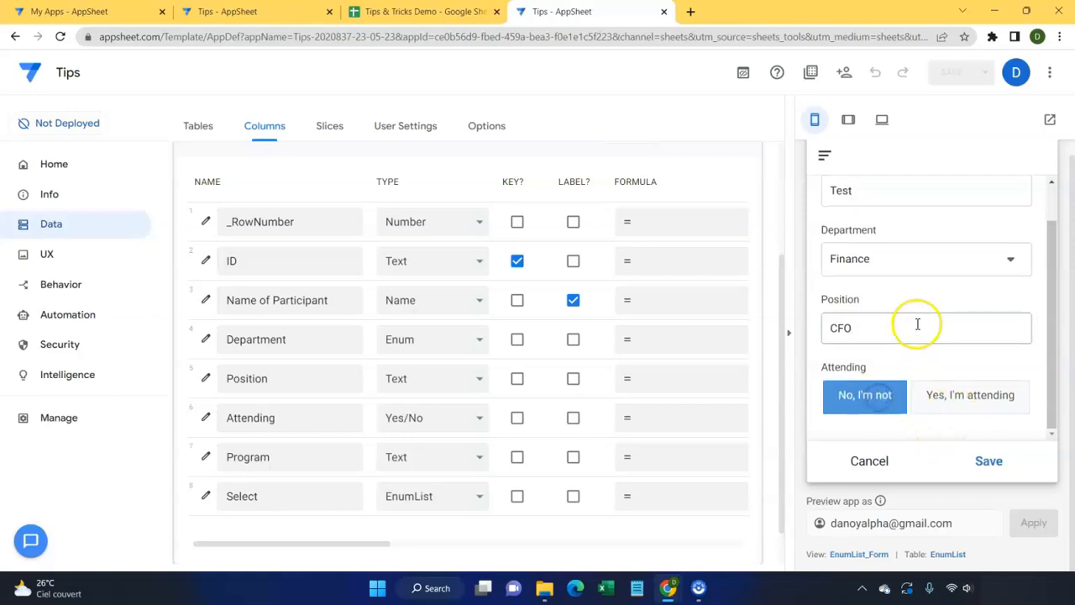
{"action": "left_click", "coordinate": [927, 393]}
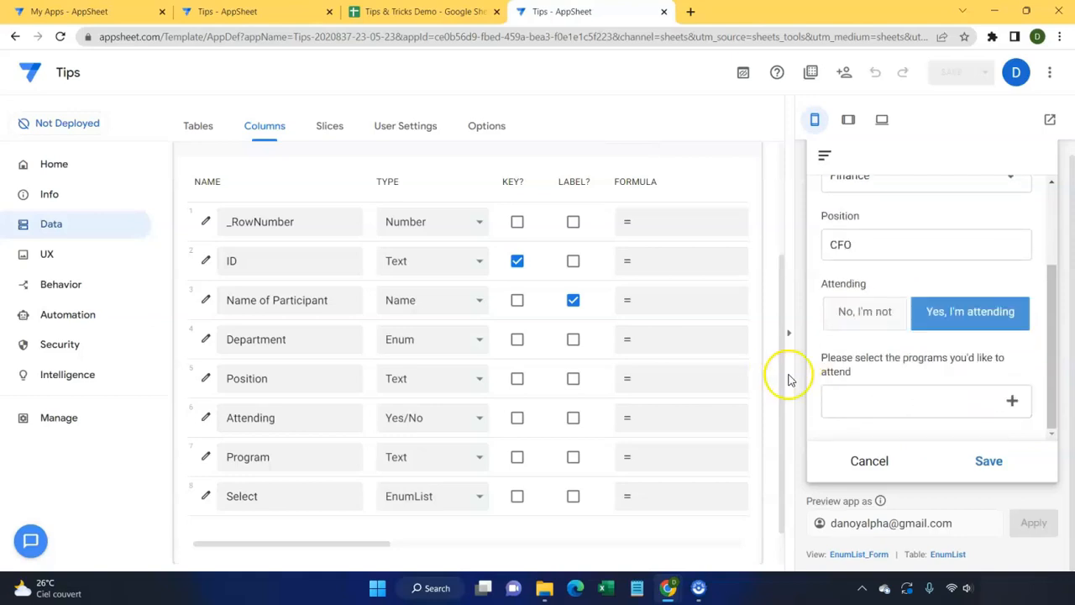
Step: Tick #Program 1, #Program 3 and #Program 4, submit the entry, and open the saved Test record
{"action": "left_click", "coordinate": [1013, 406]}
{"action": "mouse_move", "coordinate": [833, 193]}
{"action": "left_mouse_down"}
{"action": "mouse_move", "coordinate": [837, 258]}
{"action": "mouse_move", "coordinate": [833, 195]}
{"action": "left_mouse_up"}
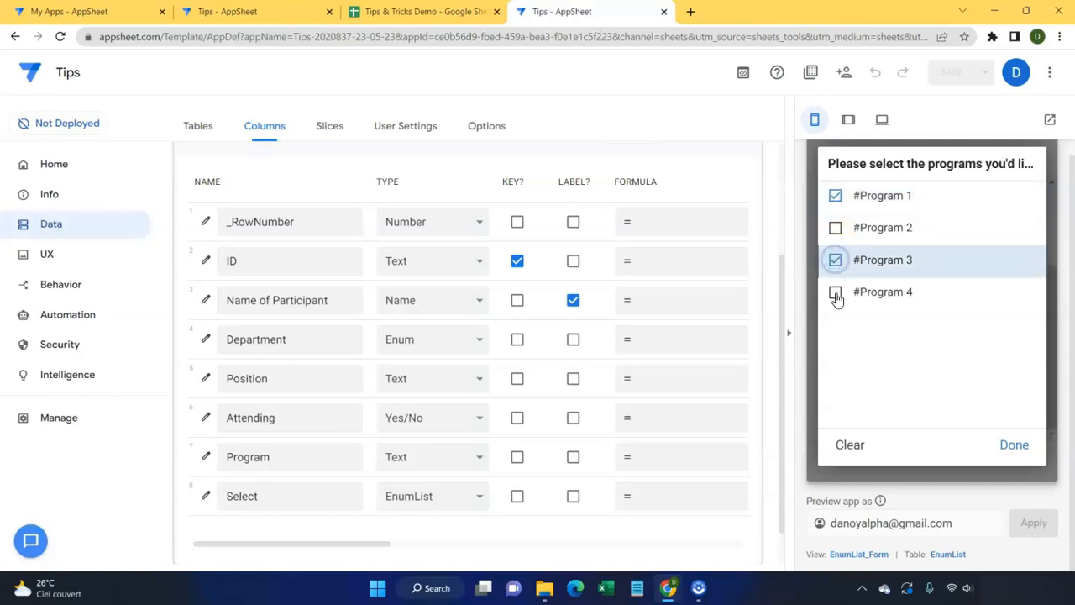
{"action": "left_click", "coordinate": [835, 292]}
{"action": "left_click", "coordinate": [1014, 445]}
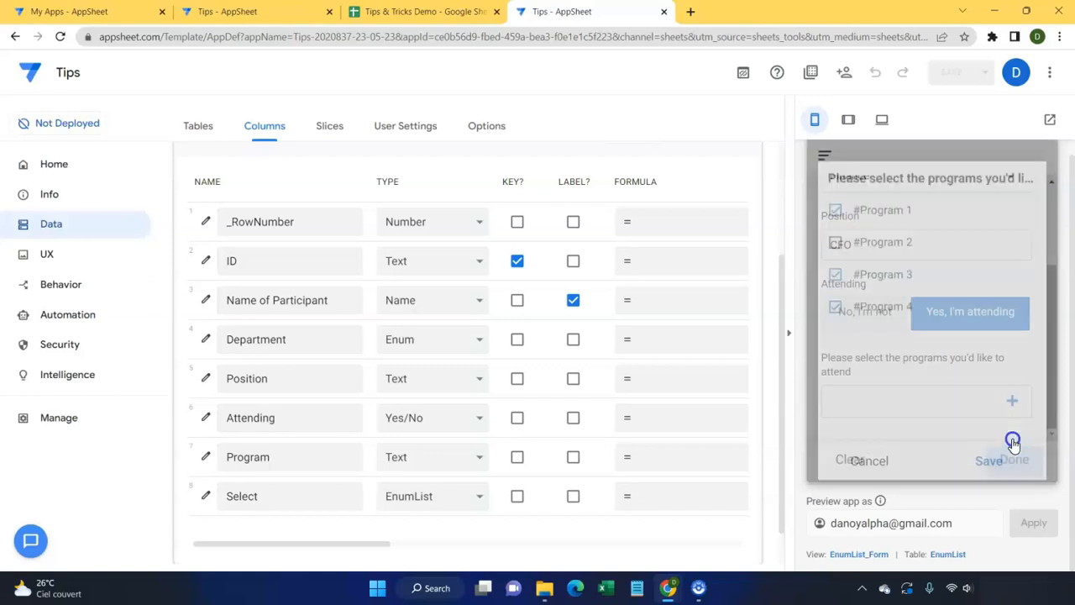
{"action": "left_click", "coordinate": [989, 461]}
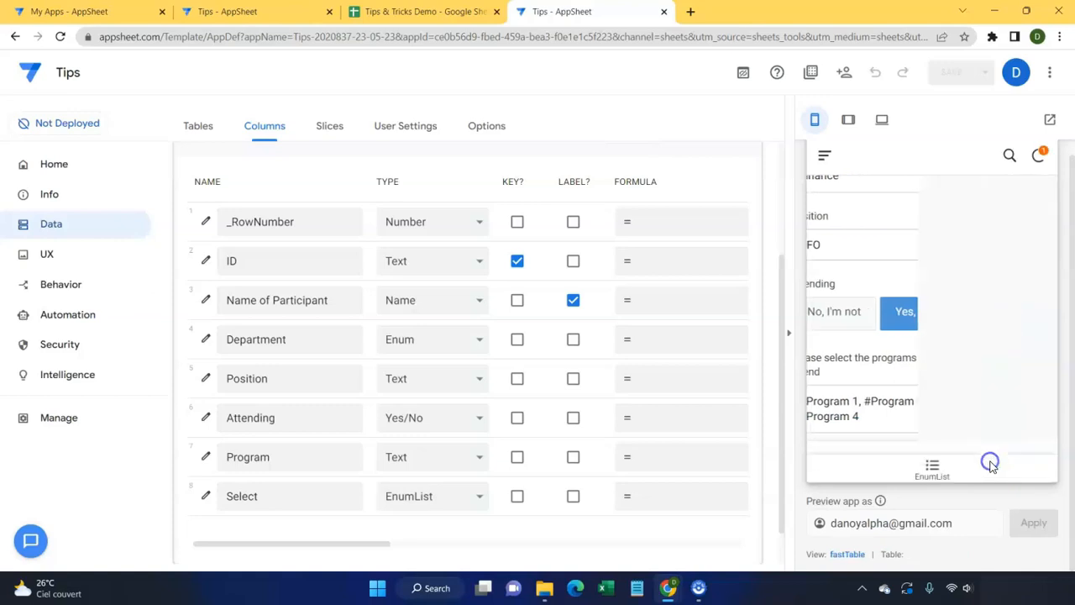
{"action": "left_click", "coordinate": [932, 458]}
{"action": "left_click", "coordinate": [879, 223]}
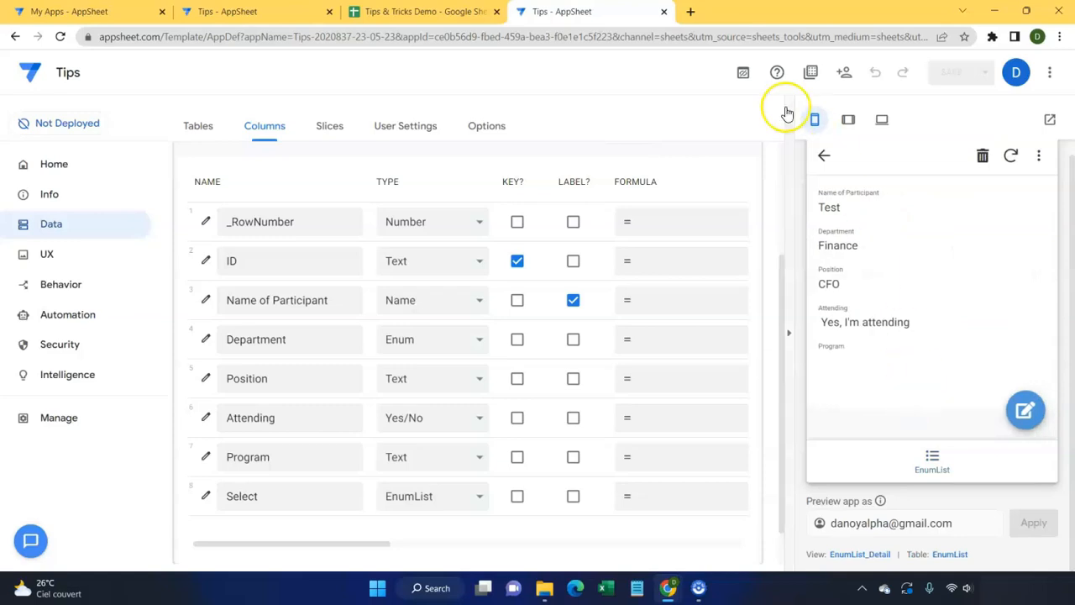
{"action": "left_click", "coordinate": [431, 11]}
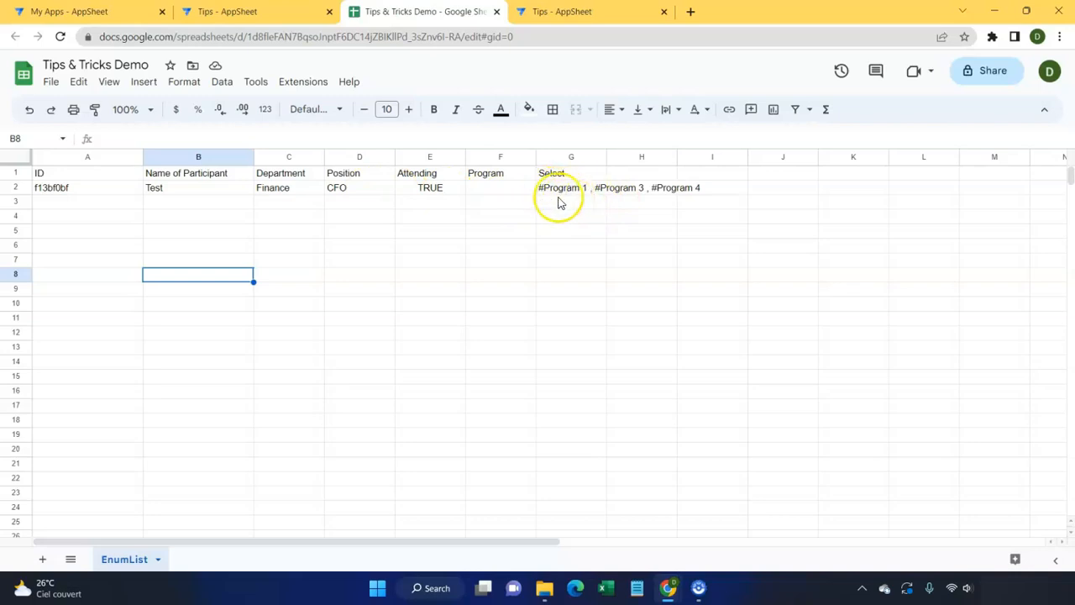
Step: Check that row 2's Select cell holds all three programs together, then return to AppSheet
{"action": "left_click_drag", "start_coordinate": [515, 189], "coordinate": [513, 210]}
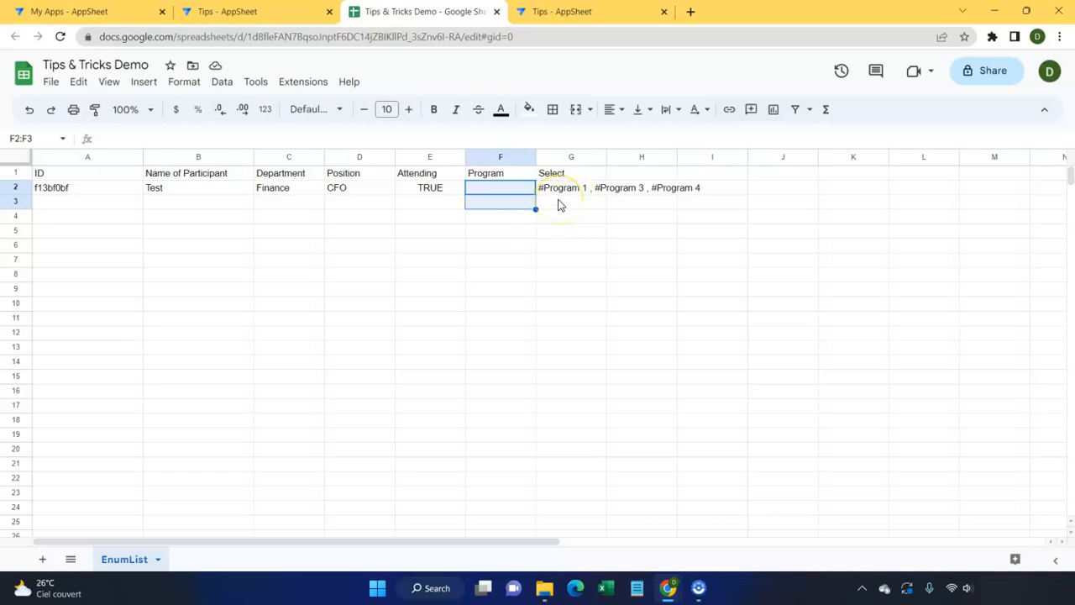
{"action": "left_click", "coordinate": [285, 10]}
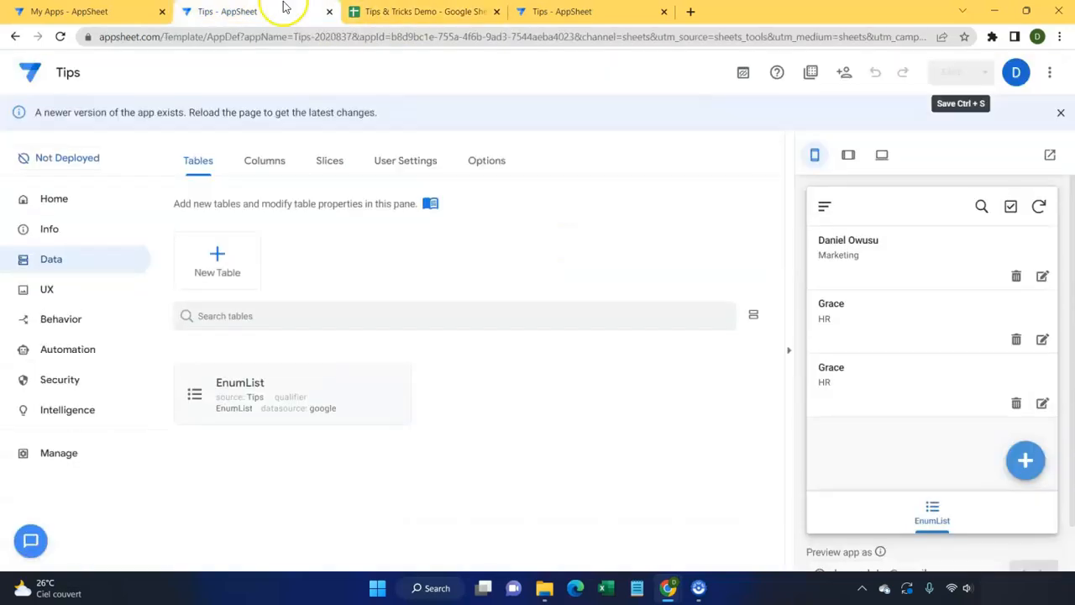
Step: Create a new blank action under Behavior named 'Create New Row | 2'
{"action": "left_click", "coordinate": [576, 15]}
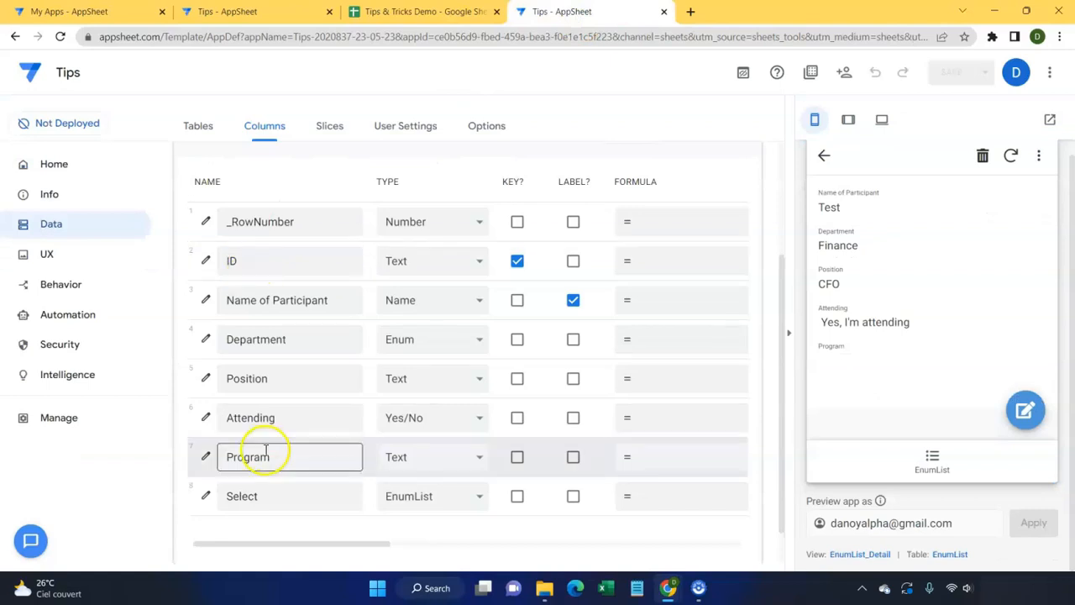
{"action": "left_click", "coordinate": [59, 291]}
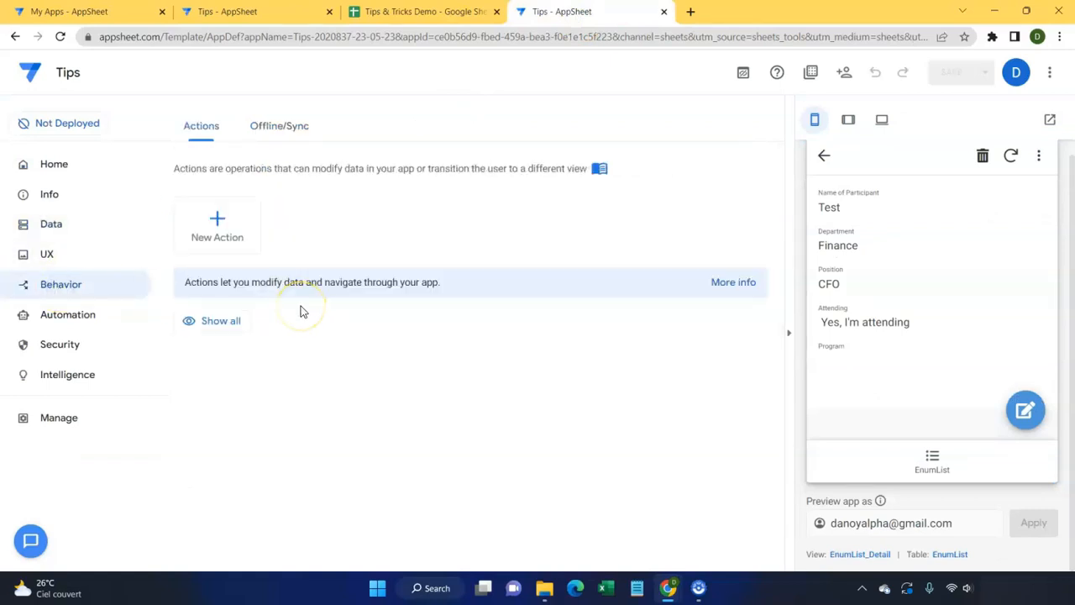
{"action": "left_click", "coordinate": [241, 255]}
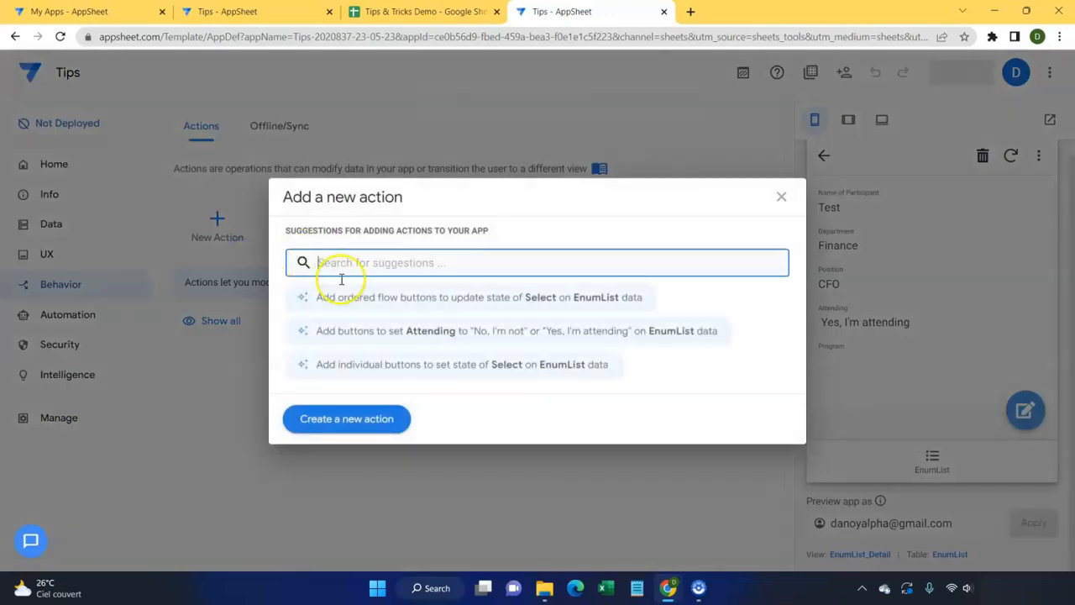
{"action": "left_click", "coordinate": [354, 422]}
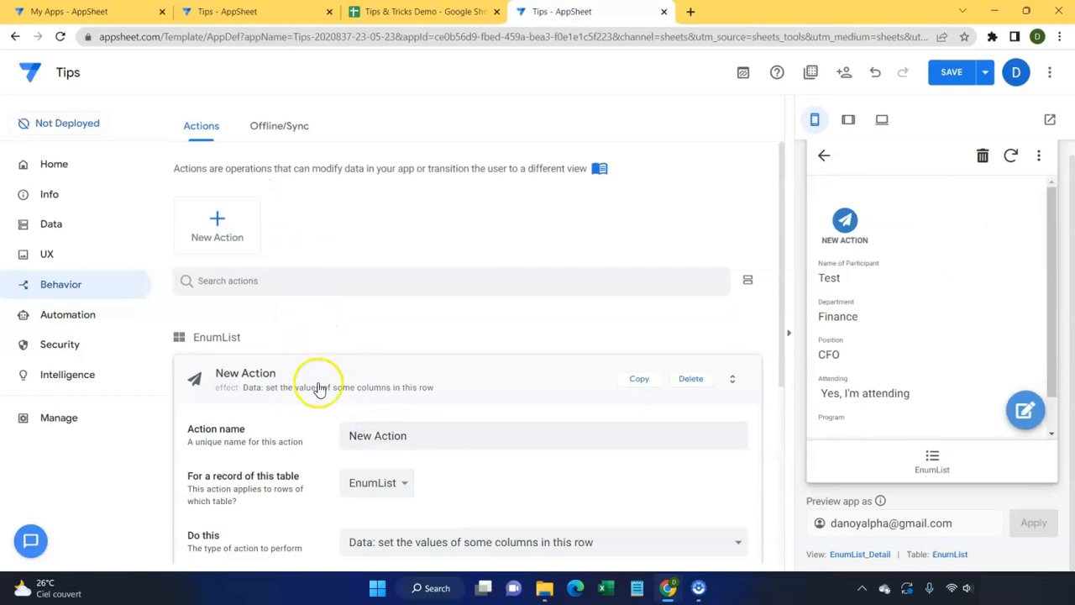
{"action": "left_click_drag", "start_coordinate": [417, 343], "coordinate": [312, 334]}
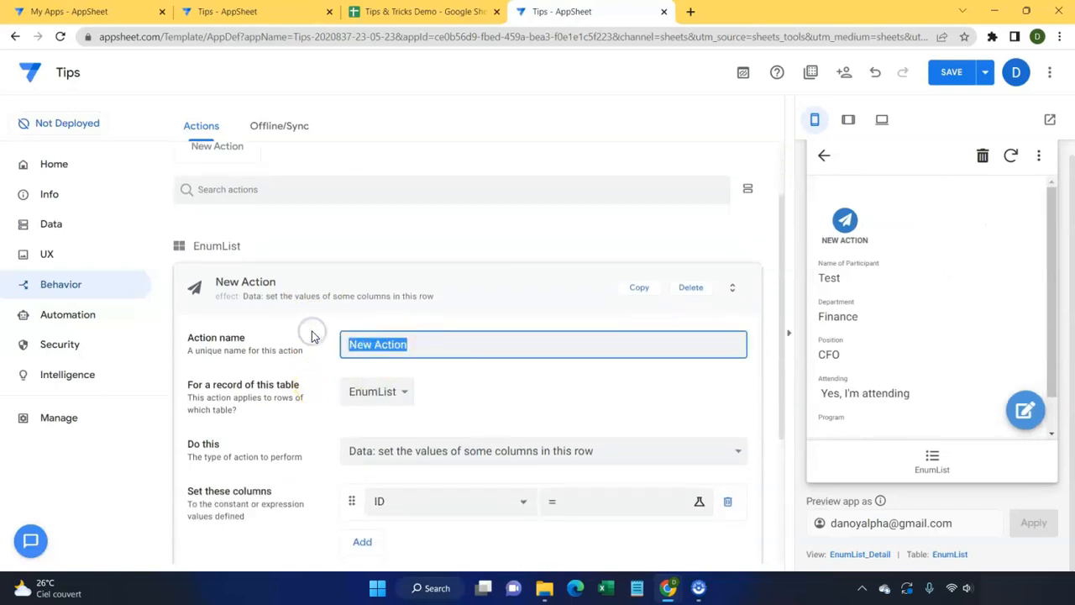
{"action": "type", "text": "Create"}
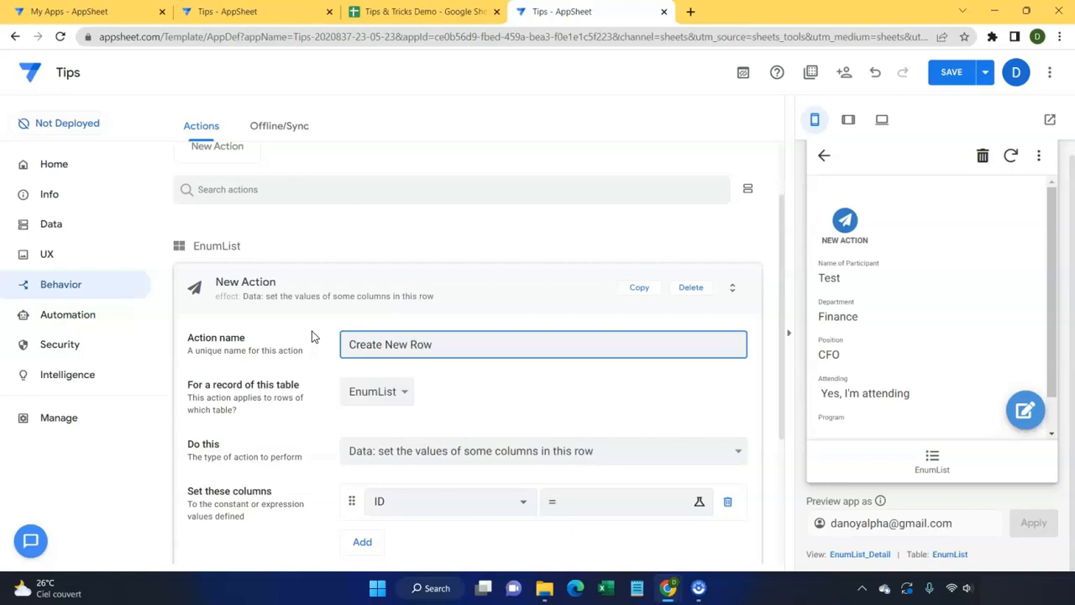
{"action": "type", "text": "New Row | 2"}
Step: Set the action to add a new row to another table, targeting EnumList
{"action": "scroll", "coordinate": [457, 391], "scroll_direction": "down", "scroll_amount": 1}
{"action": "left_click", "coordinate": [436, 348]}
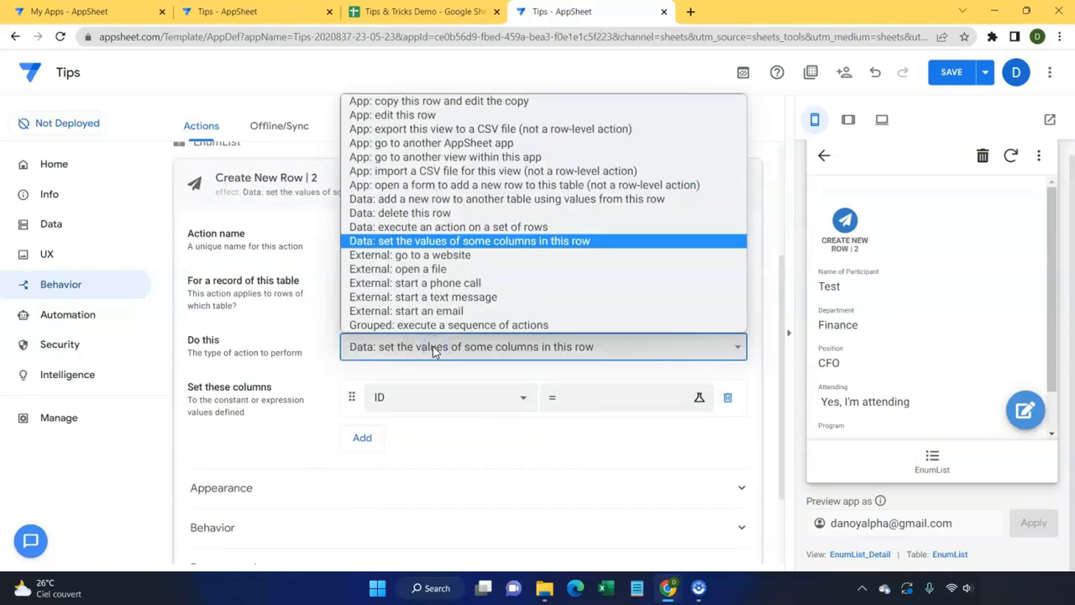
{"action": "left_click", "coordinate": [476, 202]}
{"action": "scroll", "coordinate": [454, 273], "scroll_direction": "down", "scroll_amount": 1}
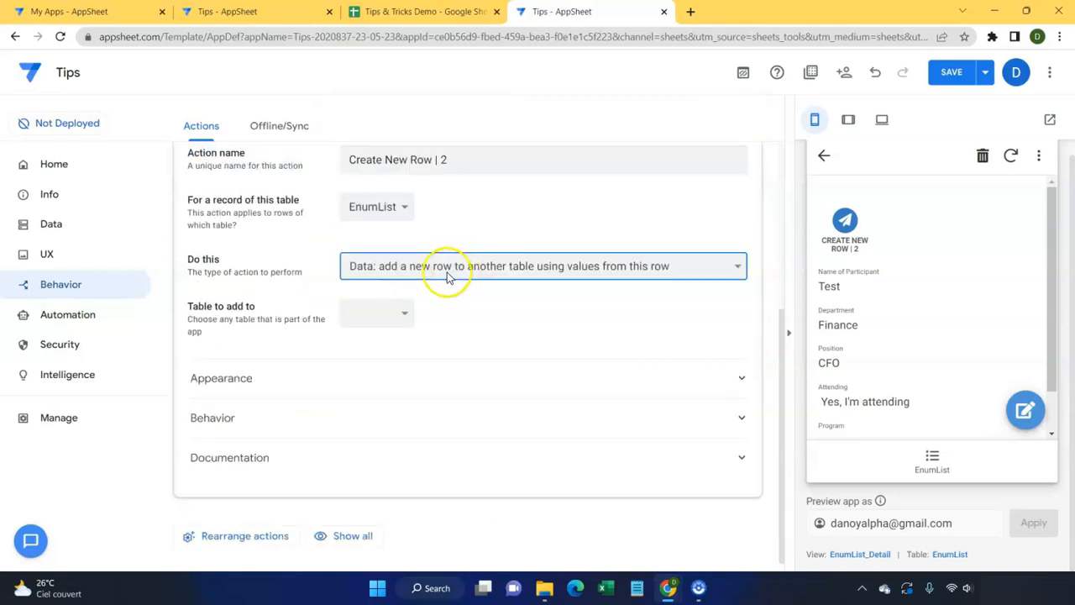
{"action": "left_click", "coordinate": [404, 308]}
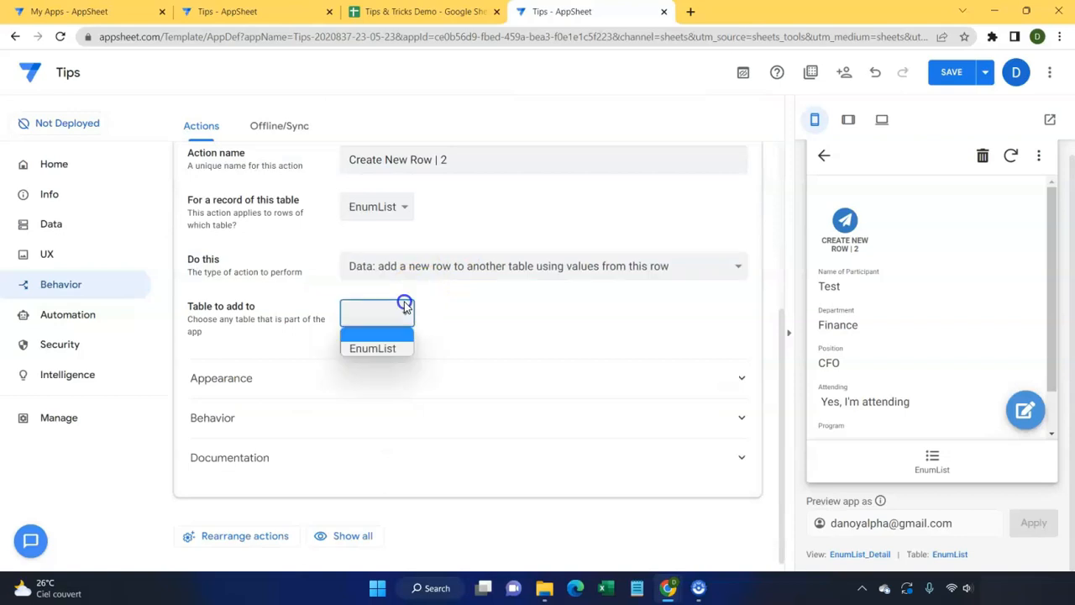
{"action": "left_click", "coordinate": [399, 349]}
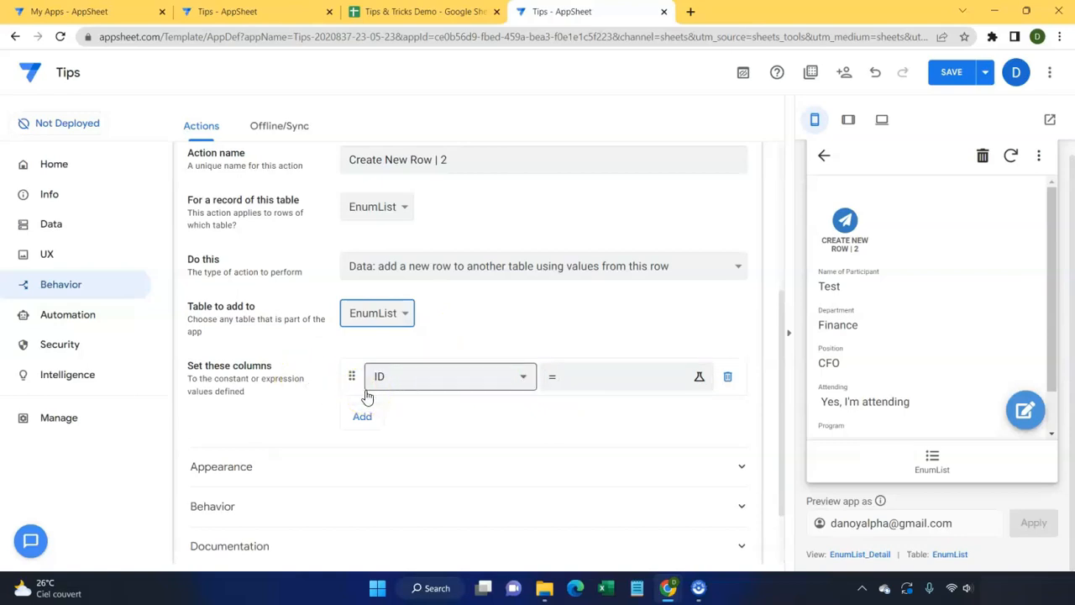
Step: Set ID to Uniqueid() and Name of Participant to the current row's participant name
{"action": "left_click", "coordinate": [580, 377]}
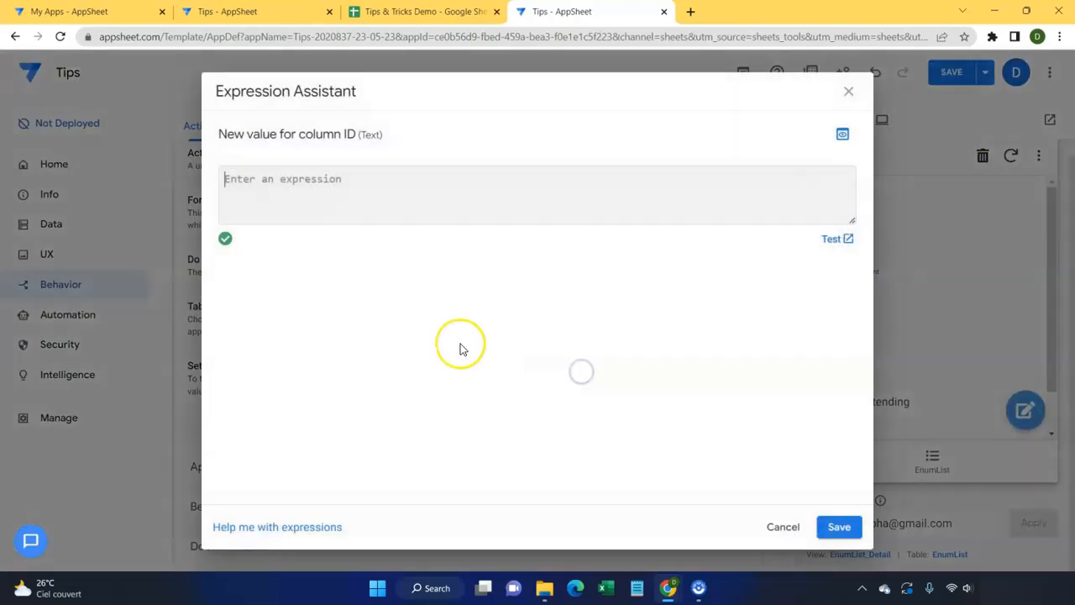
{"action": "type", "text": "Uniqueid("}
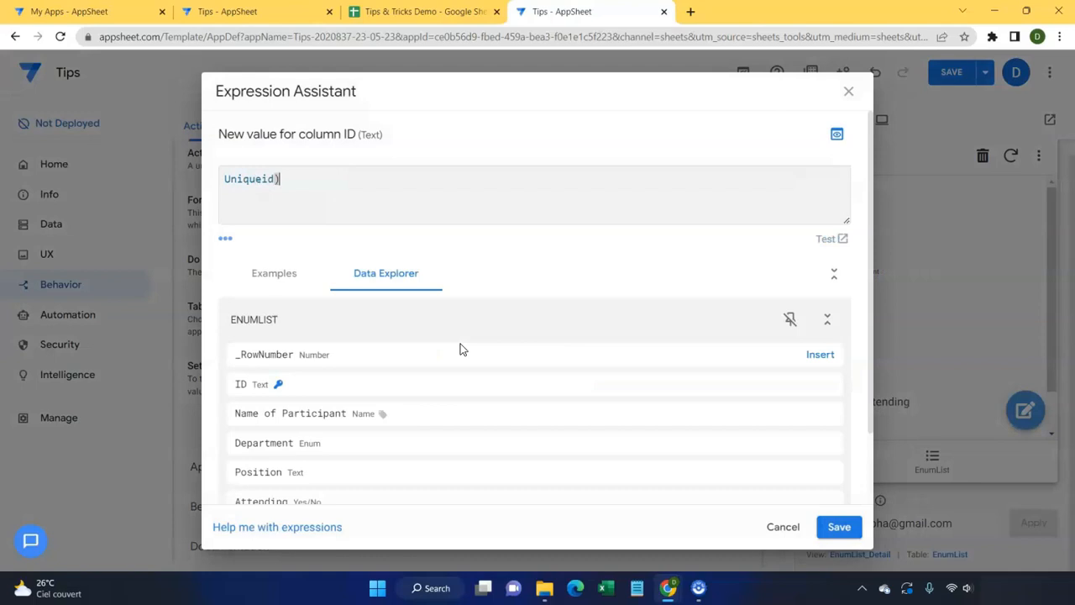
{"action": "left_click", "coordinate": [840, 526]}
{"action": "left_click", "coordinate": [360, 413]}
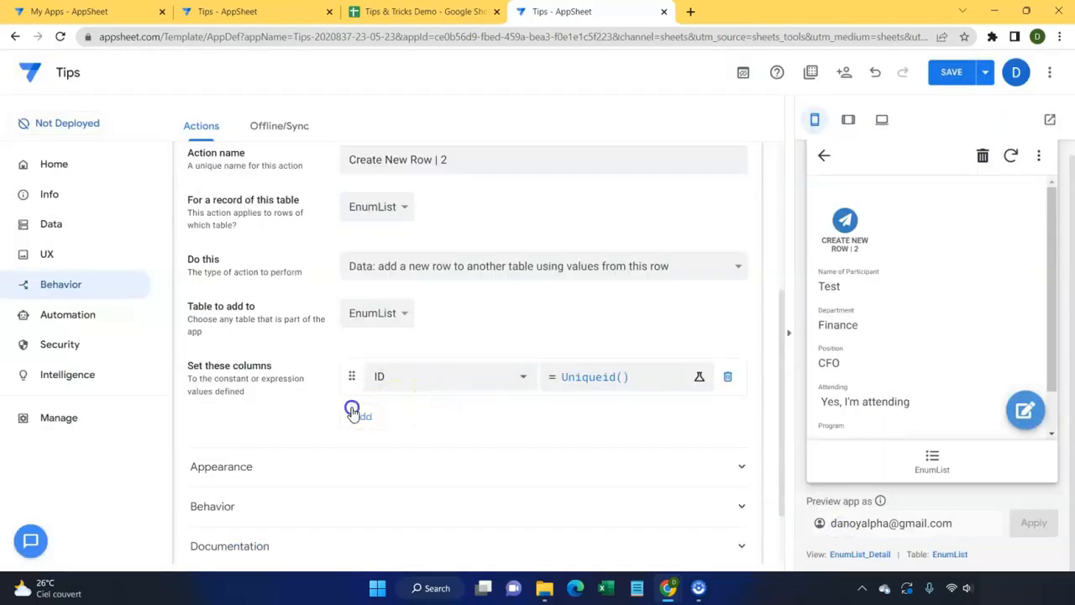
{"action": "left_click", "coordinate": [433, 417]}
{"action": "left_click", "coordinate": [431, 416]}
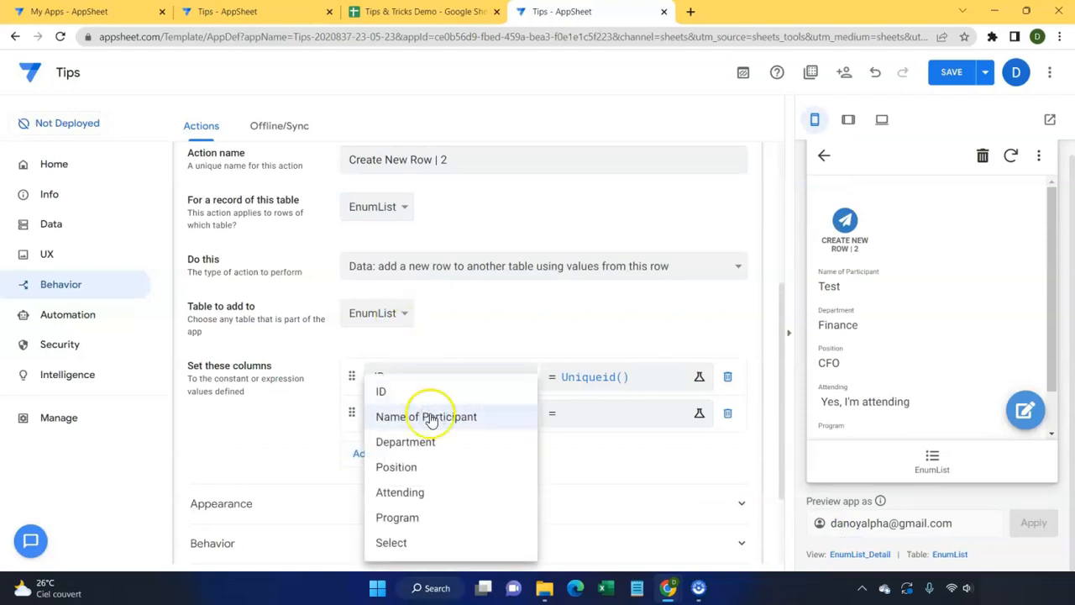
{"action": "left_click", "coordinate": [609, 418]}
{"action": "left_click", "coordinate": [496, 415]}
{"action": "left_click", "coordinate": [446, 417]}
{"action": "left_click", "coordinate": [597, 414]}
{"action": "scroll", "coordinate": [504, 342], "scroll_direction": "down", "scroll_amount": 1}
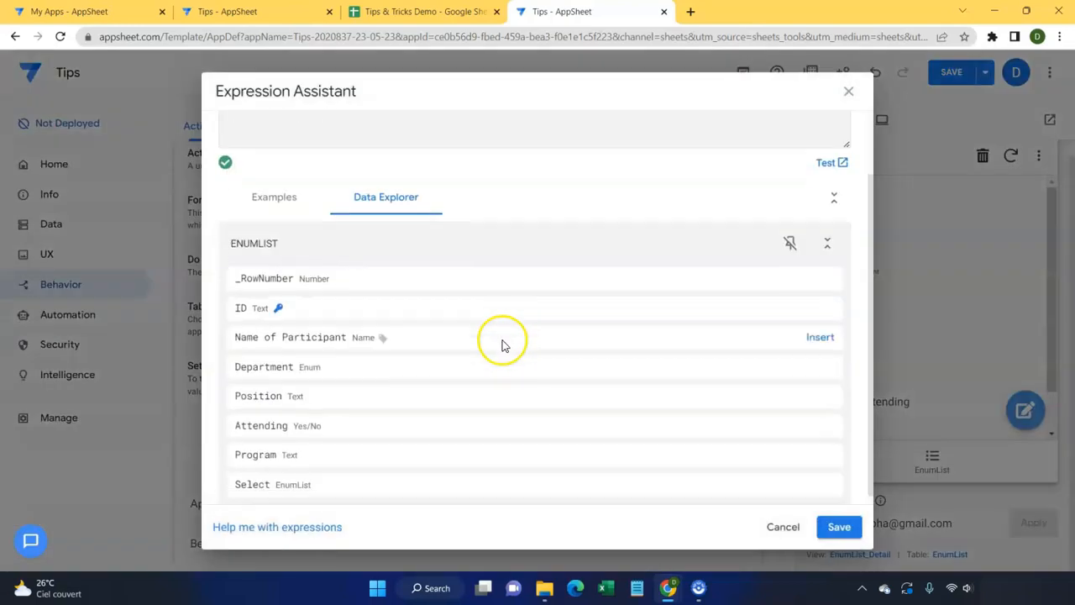
{"action": "left_click", "coordinate": [820, 343]}
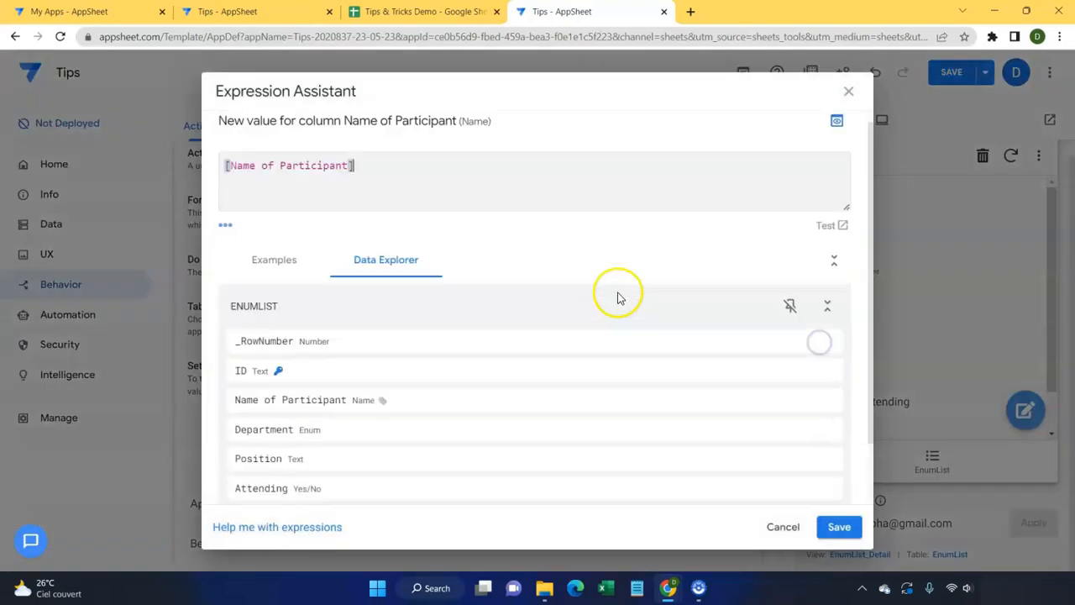
{"action": "left_click", "coordinate": [837, 526]}
Step: Add Department and Position columns, each copying the matching field from the current row
{"action": "left_click", "coordinate": [361, 454]}
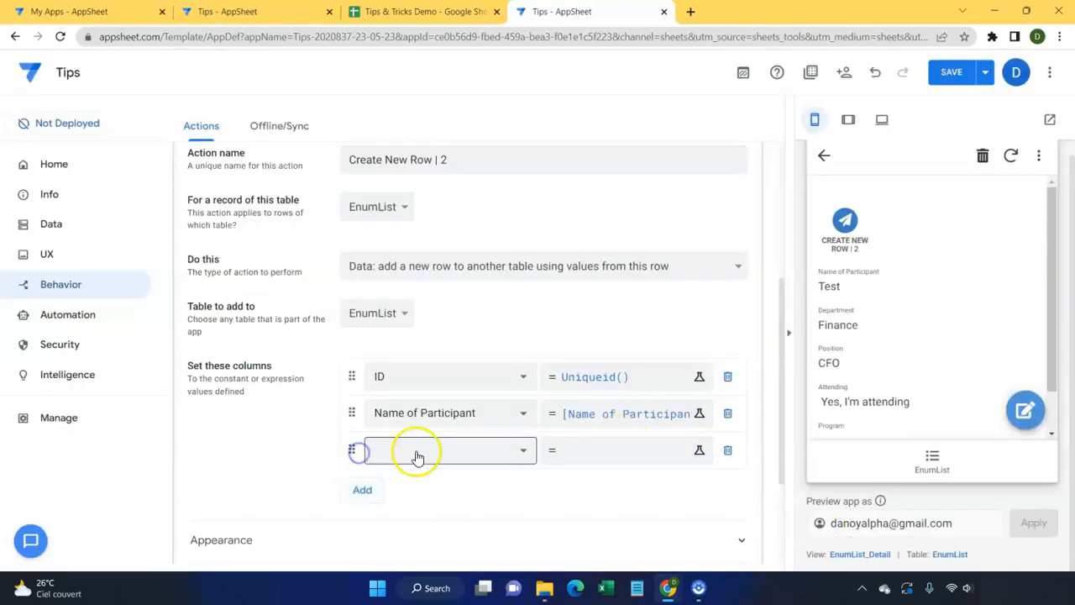
{"action": "left_click", "coordinate": [420, 453]}
{"action": "left_click", "coordinate": [406, 443]}
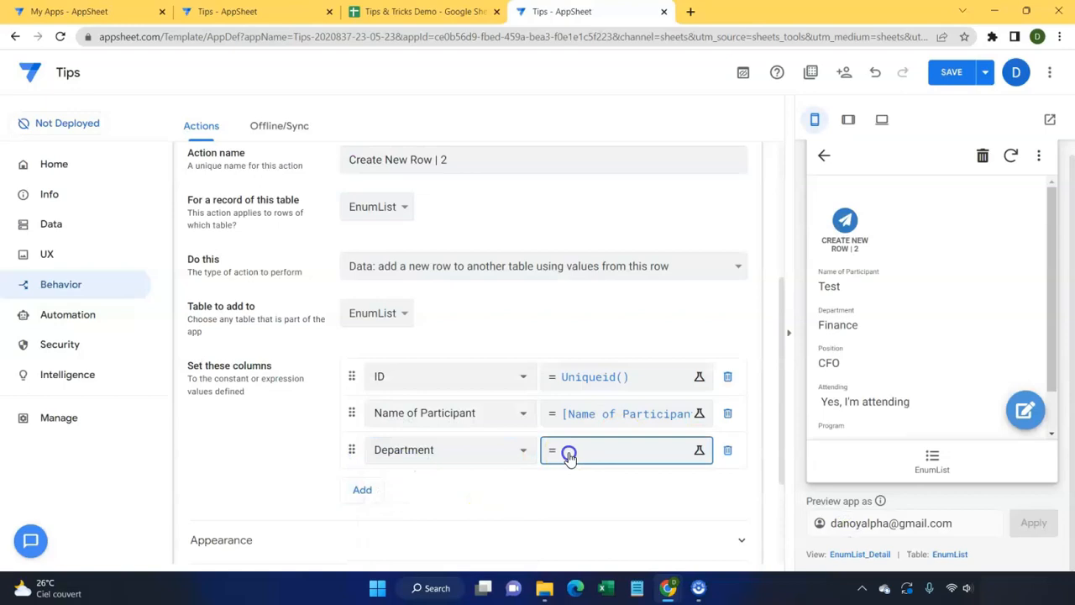
{"action": "left_click", "coordinate": [569, 451]}
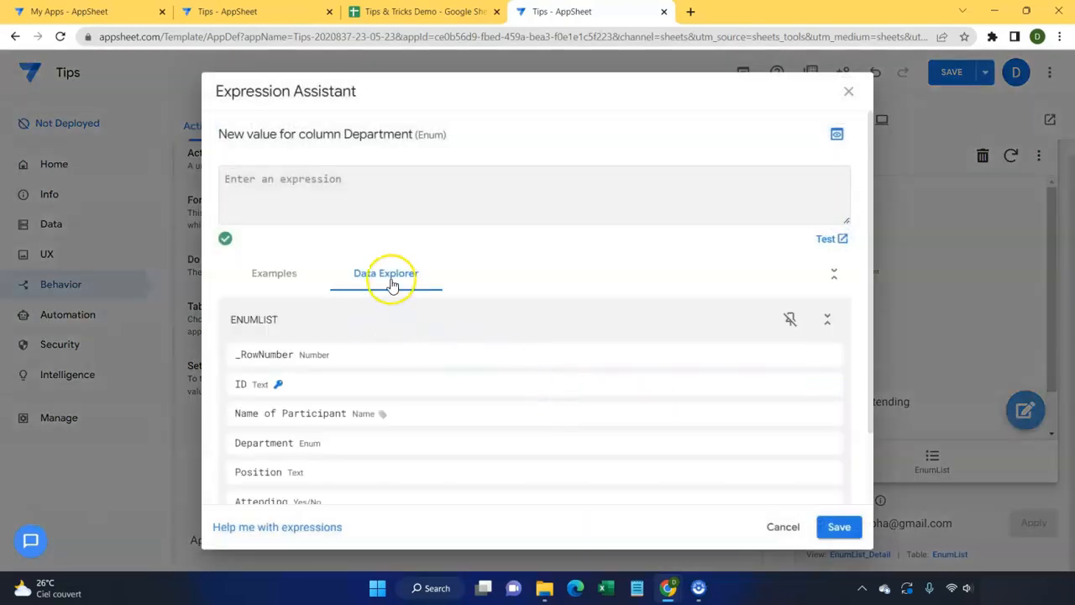
{"action": "scroll", "coordinate": [426, 324], "scroll_direction": "down", "scroll_amount": 1}
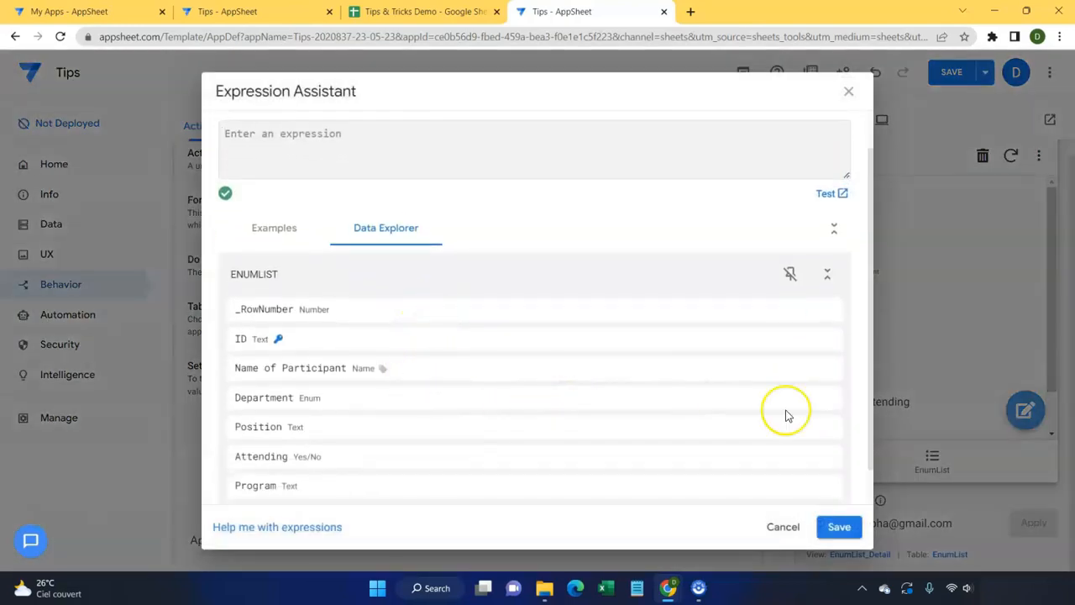
{"action": "left_click", "coordinate": [821, 398]}
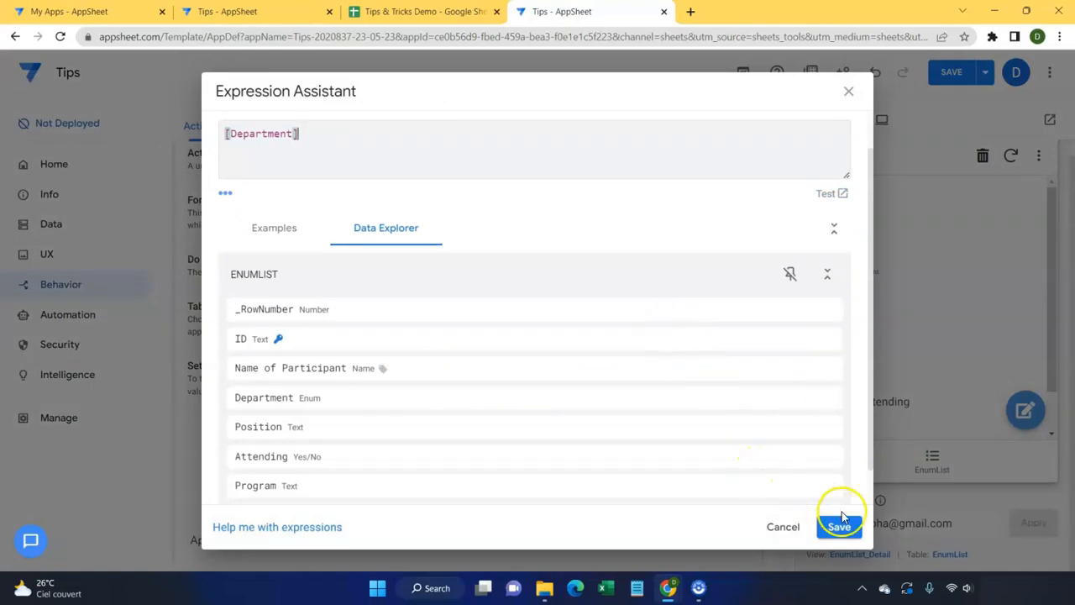
{"action": "left_click", "coordinate": [839, 527]}
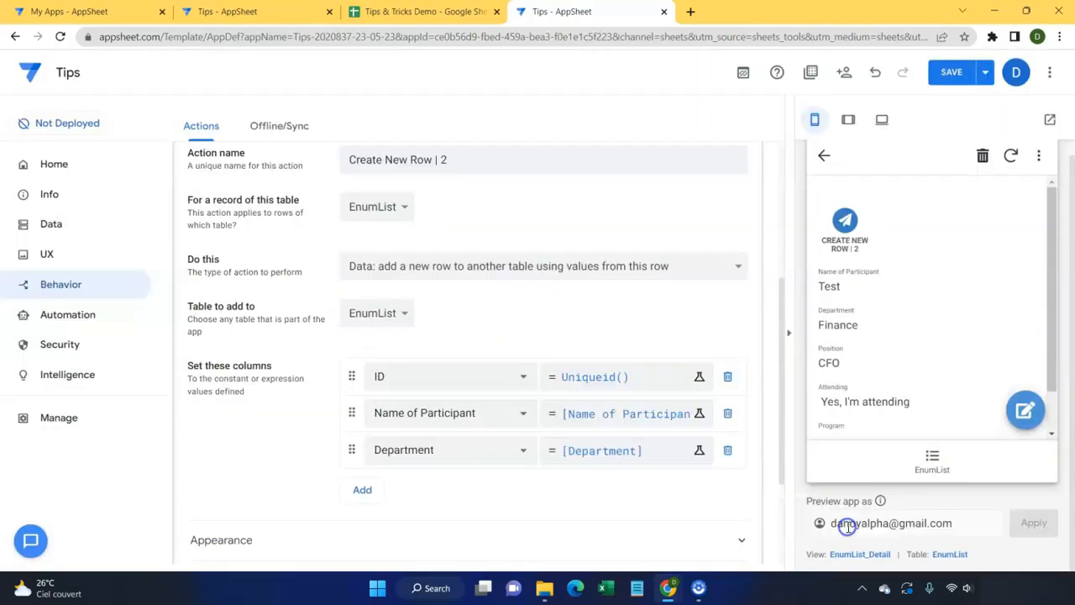
{"action": "left_click", "coordinate": [363, 490]}
{"action": "left_click", "coordinate": [424, 488]}
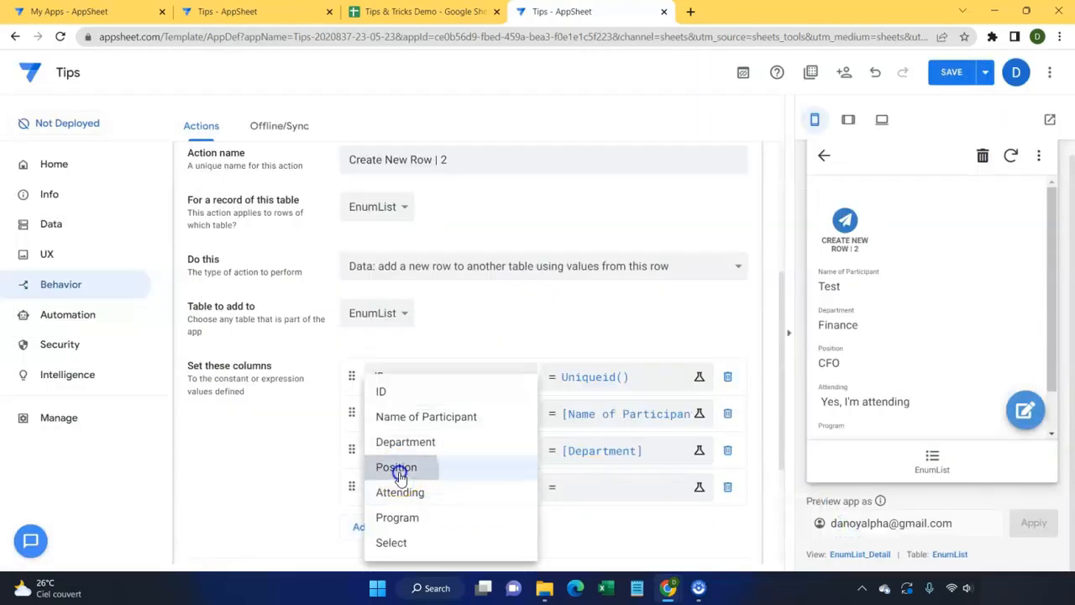
{"action": "left_click", "coordinate": [396, 468]}
{"action": "left_click", "coordinate": [595, 490]}
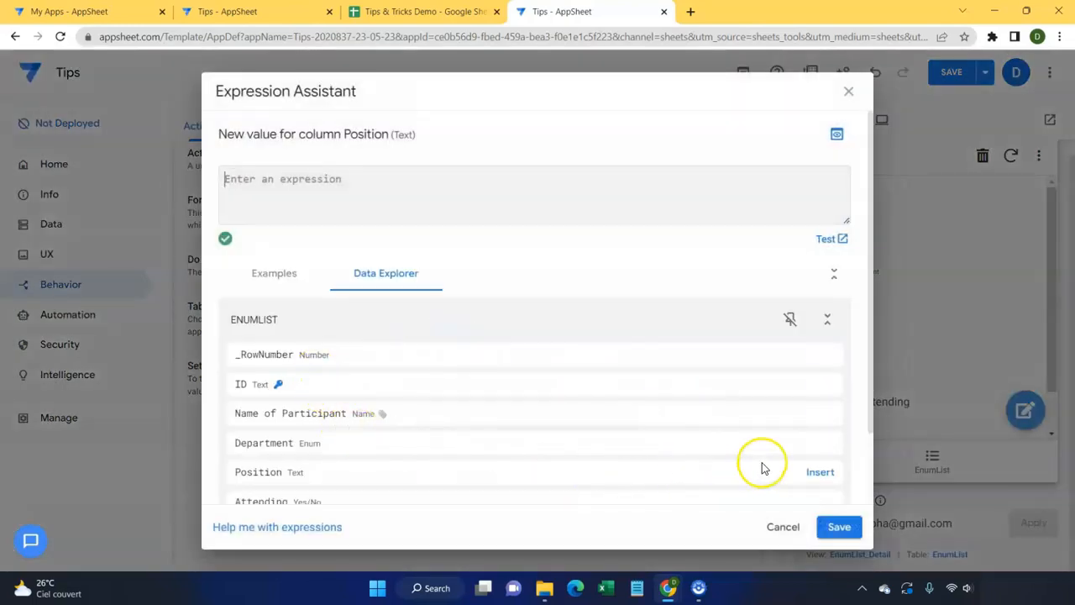
{"action": "left_click", "coordinate": [817, 474]}
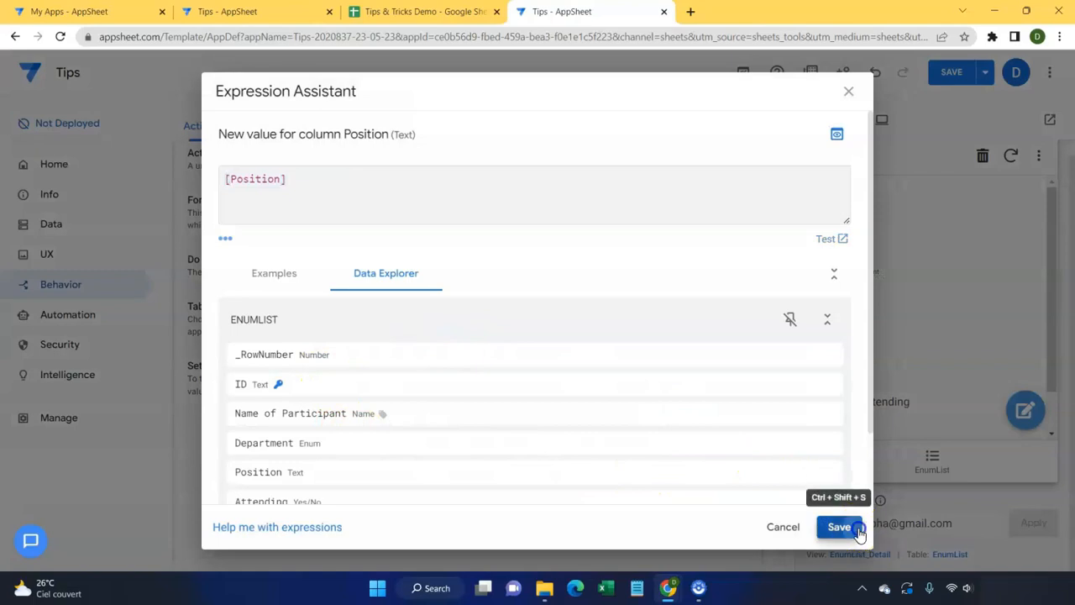
{"action": "left_click", "coordinate": [840, 527]}
Step: Add the Attending column, copying the current row's Attending value
{"action": "left_click", "coordinate": [364, 528]}
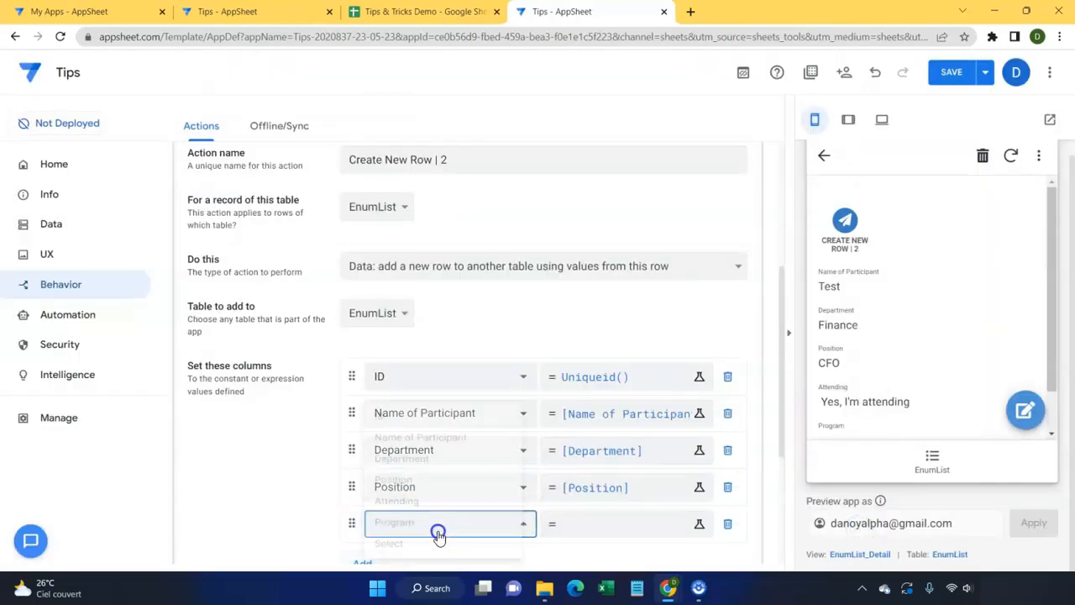
{"action": "left_click", "coordinate": [439, 527]}
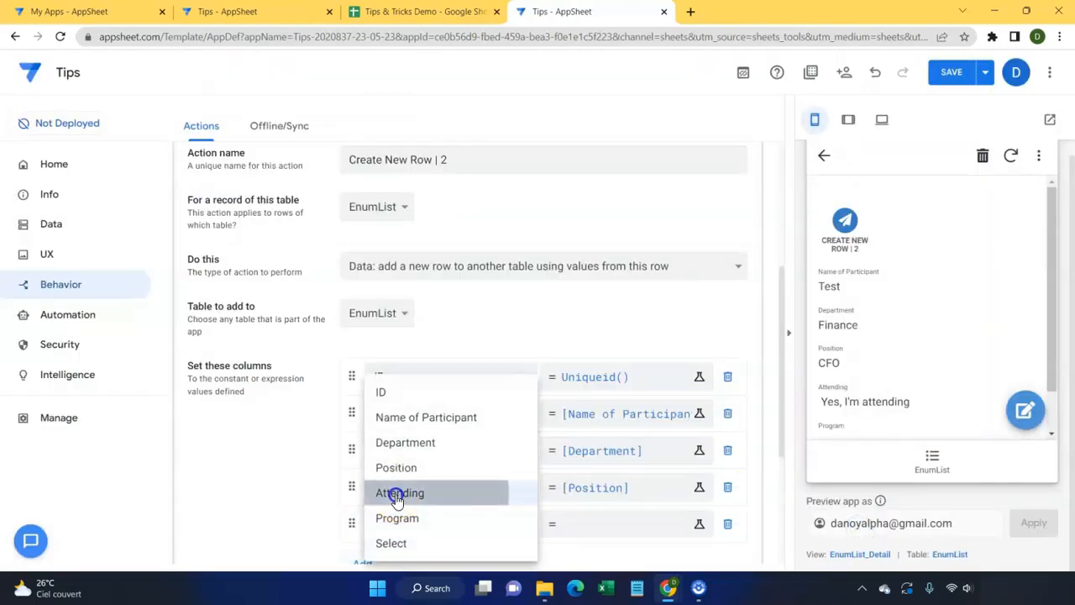
{"action": "left_click", "coordinate": [397, 496]}
{"action": "left_click", "coordinate": [606, 531]}
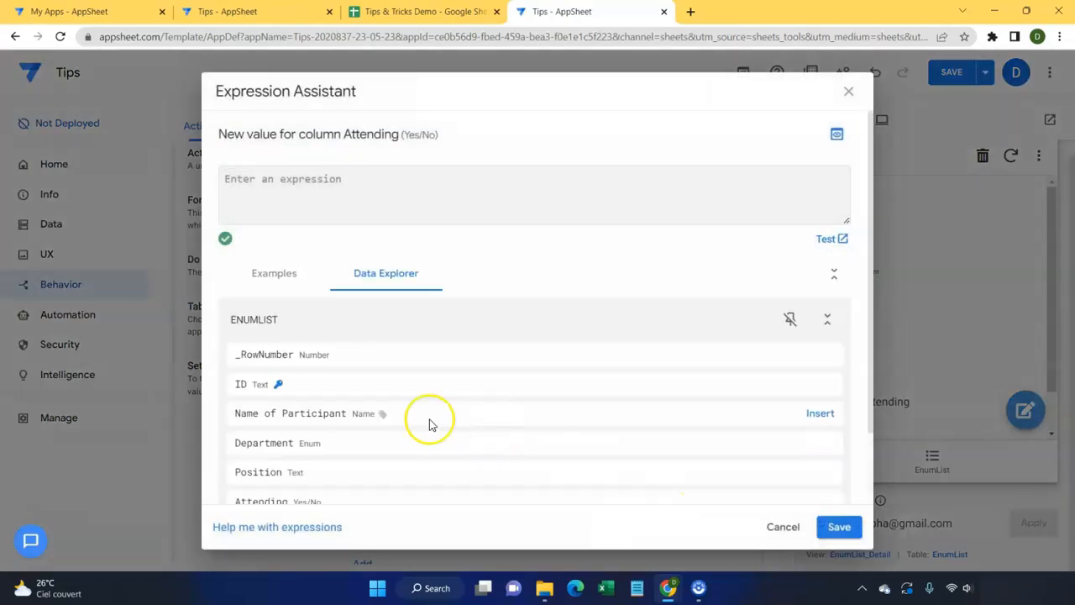
{"action": "scroll", "coordinate": [404, 424], "scroll_direction": "down", "scroll_amount": 1}
{"action": "left_click", "coordinate": [821, 416]}
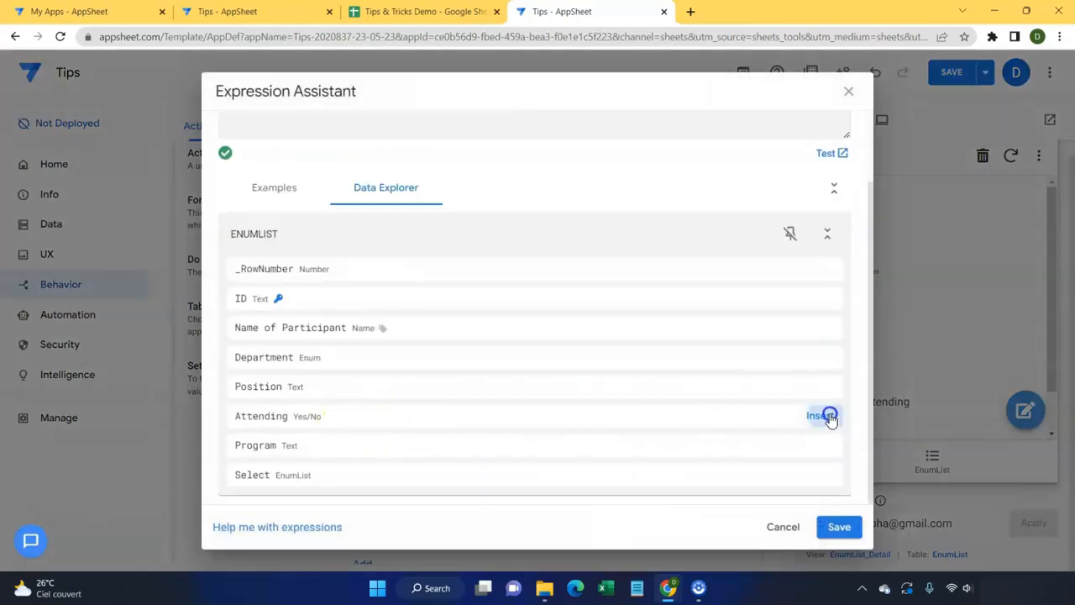
{"action": "left_click", "coordinate": [839, 527]}
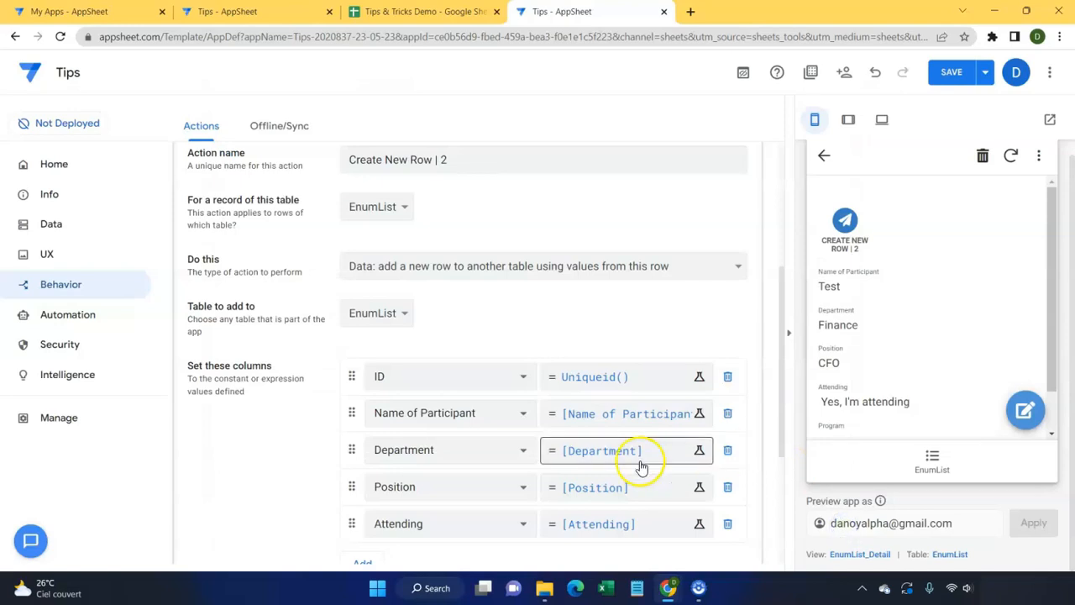
{"action": "scroll", "coordinate": [644, 463], "scroll_direction": "down", "scroll_amount": 3}
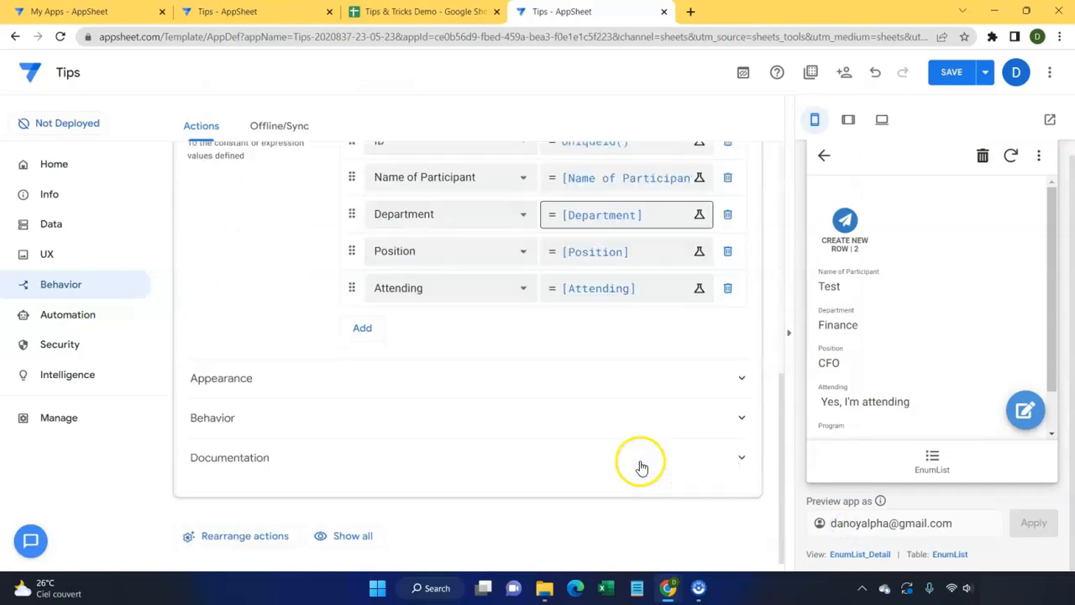
{"action": "left_click", "coordinate": [359, 327]}
Step: Add a Program column value to the action and enter index([Select],2) as its expression
{"action": "left_click", "coordinate": [477, 323]}
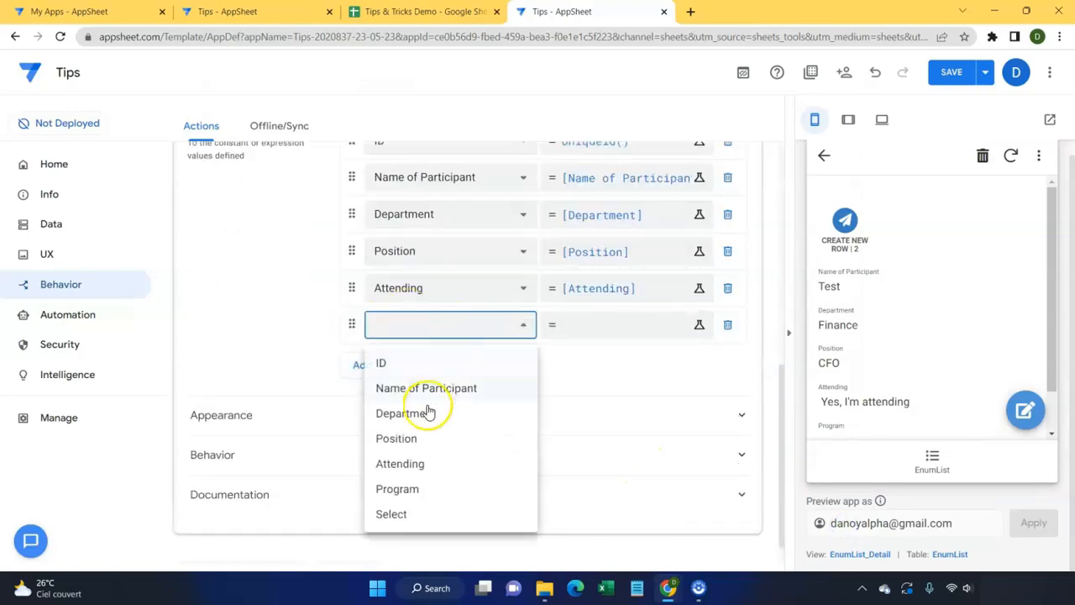
{"action": "left_click", "coordinate": [414, 488]}
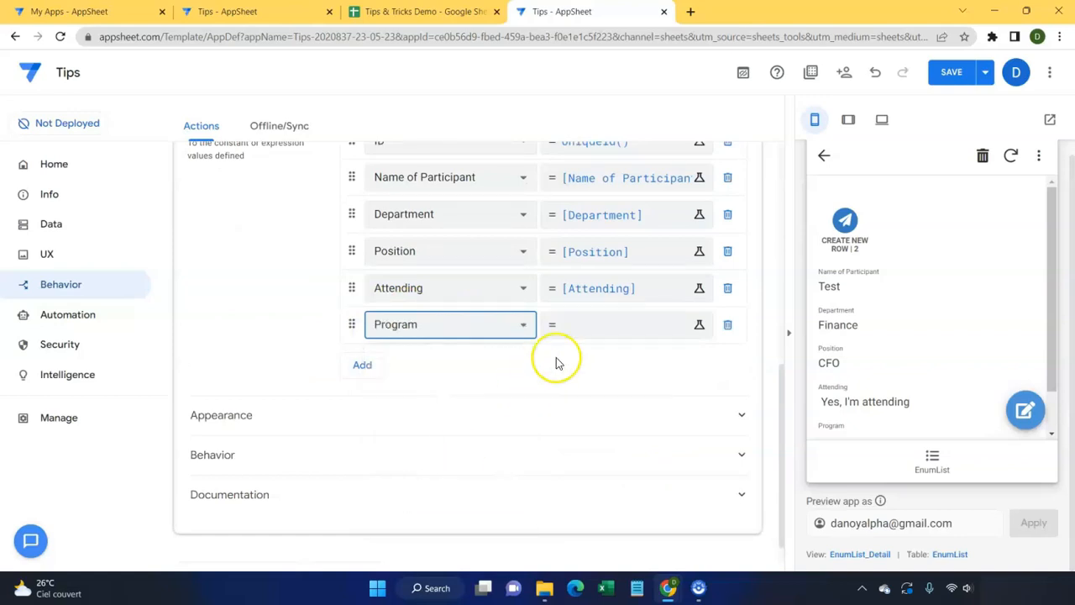
{"action": "left_click", "coordinate": [601, 333]}
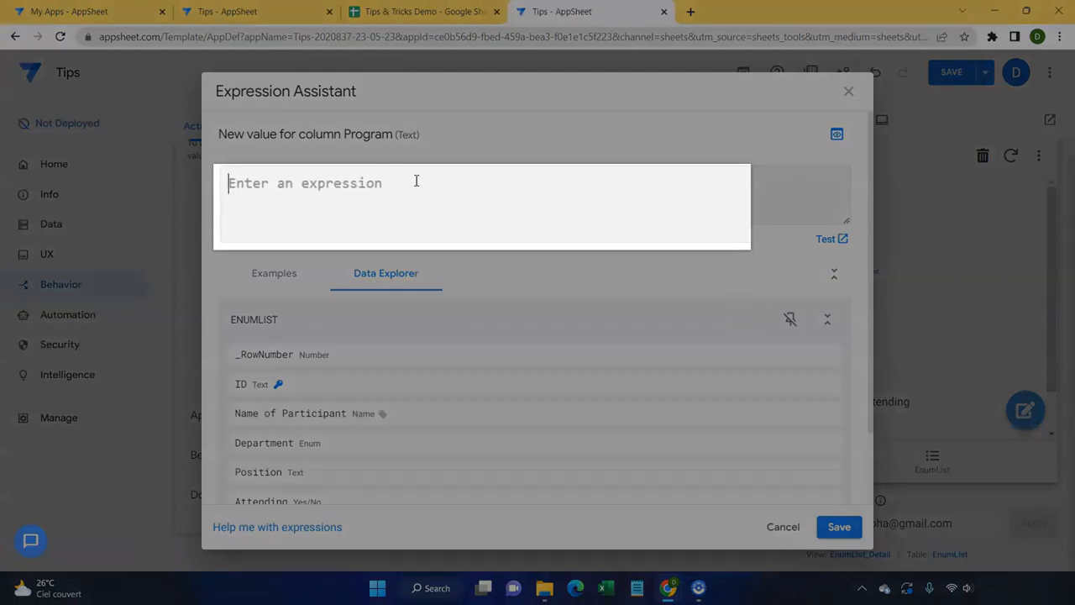
{"action": "type", "text": "ind"}
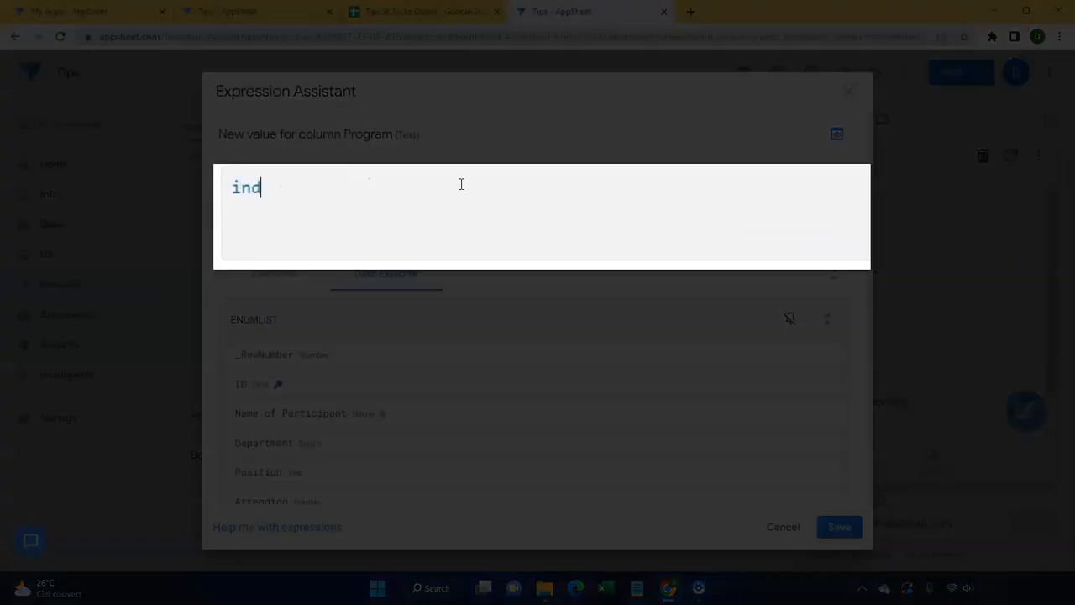
{"action": "type", "text": "ex("}
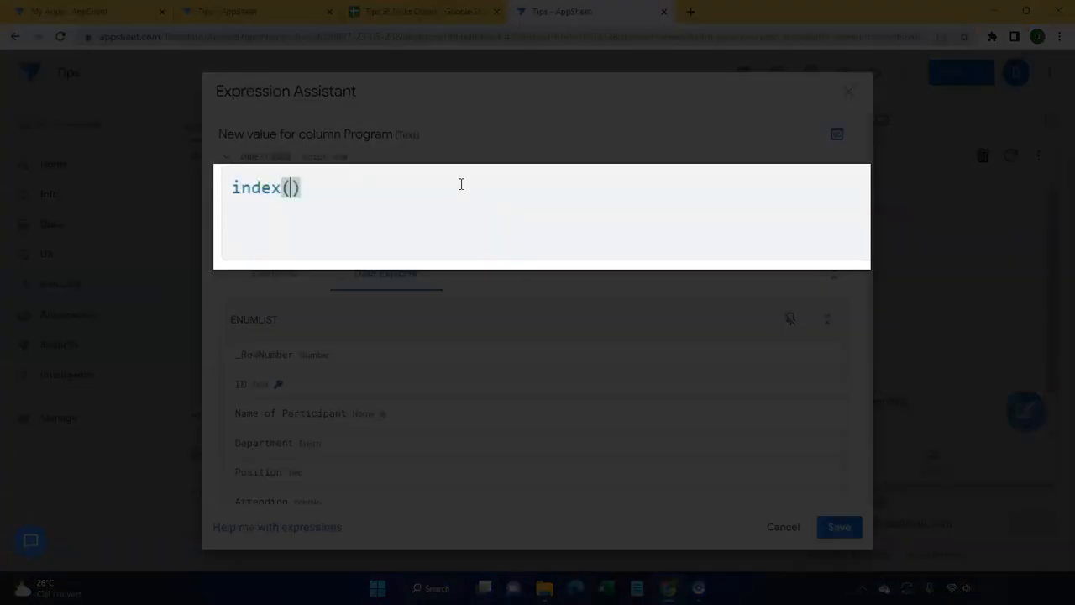
{"action": "scroll", "coordinate": [311, 353], "scroll_direction": "down", "scroll_amount": 1}
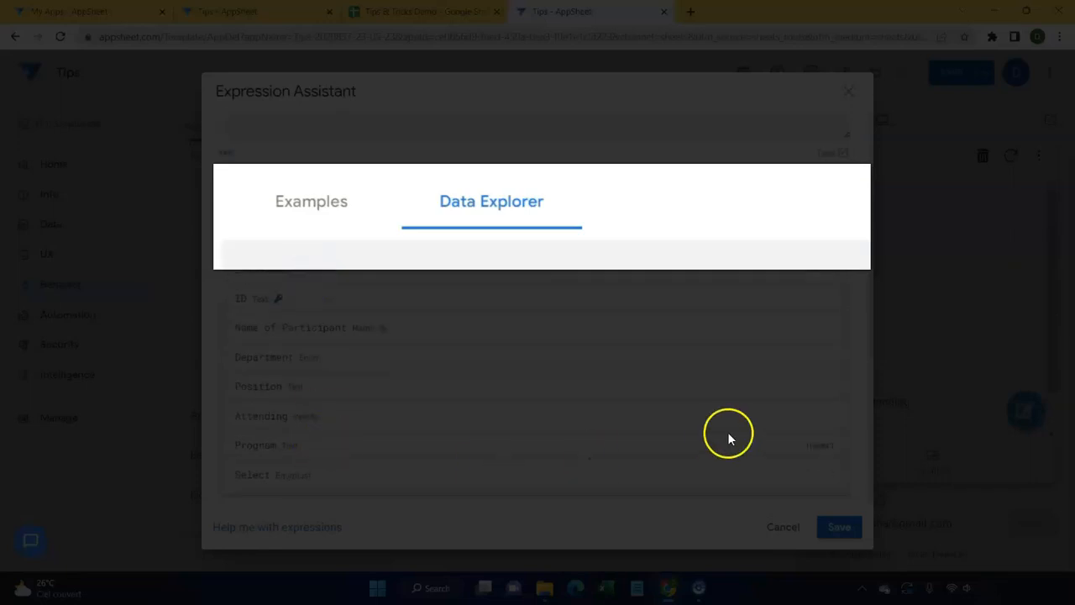
{"action": "left_click", "coordinate": [813, 477]}
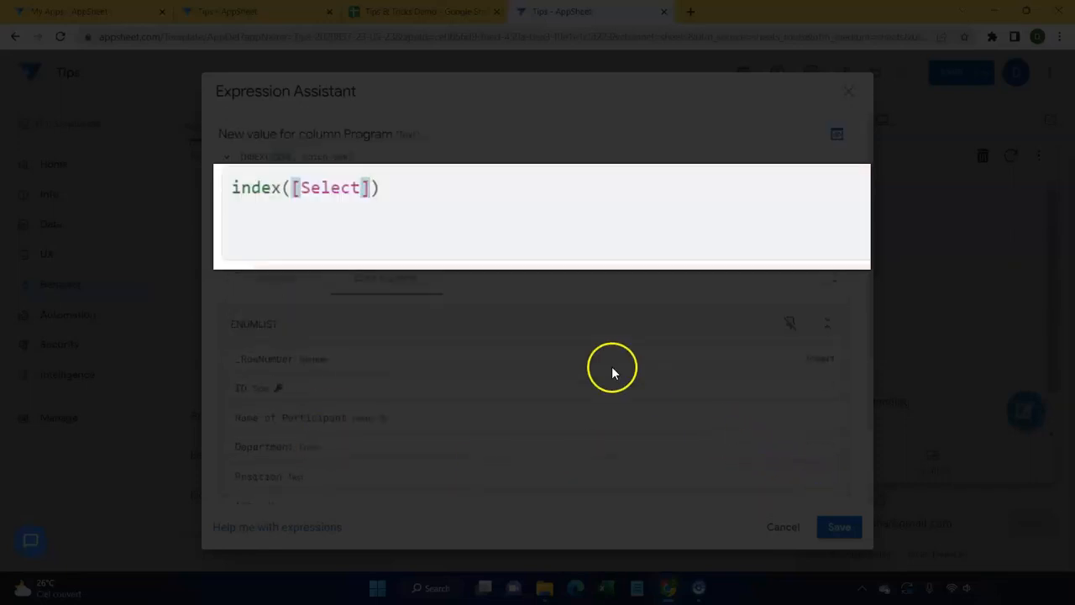
{"action": "type", "text": ",2"}
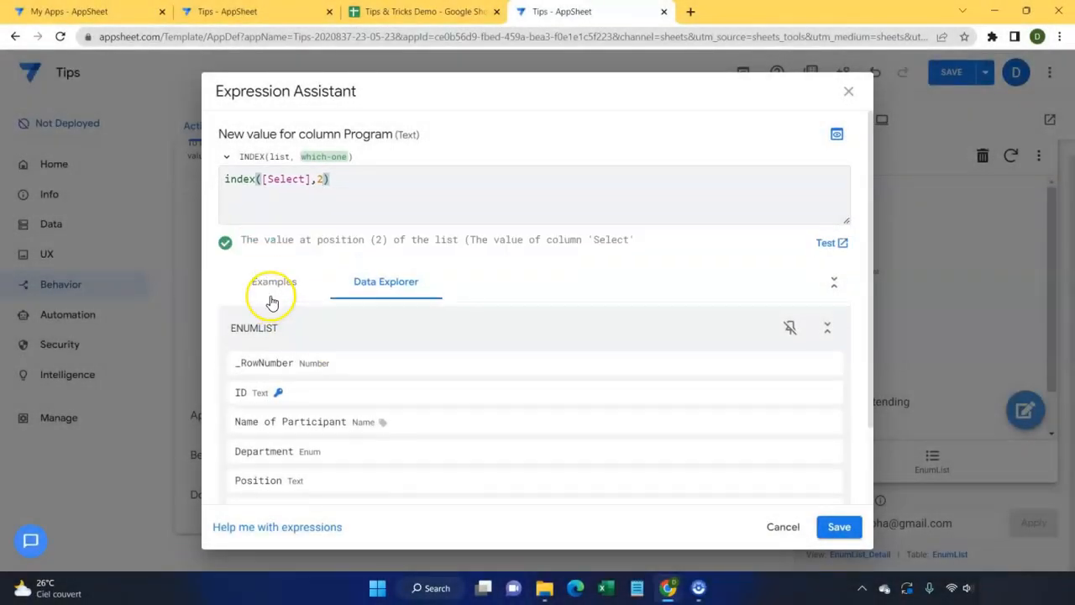
Step: Save index([Select],2) as the Program value
{"action": "left_click", "coordinate": [842, 525]}
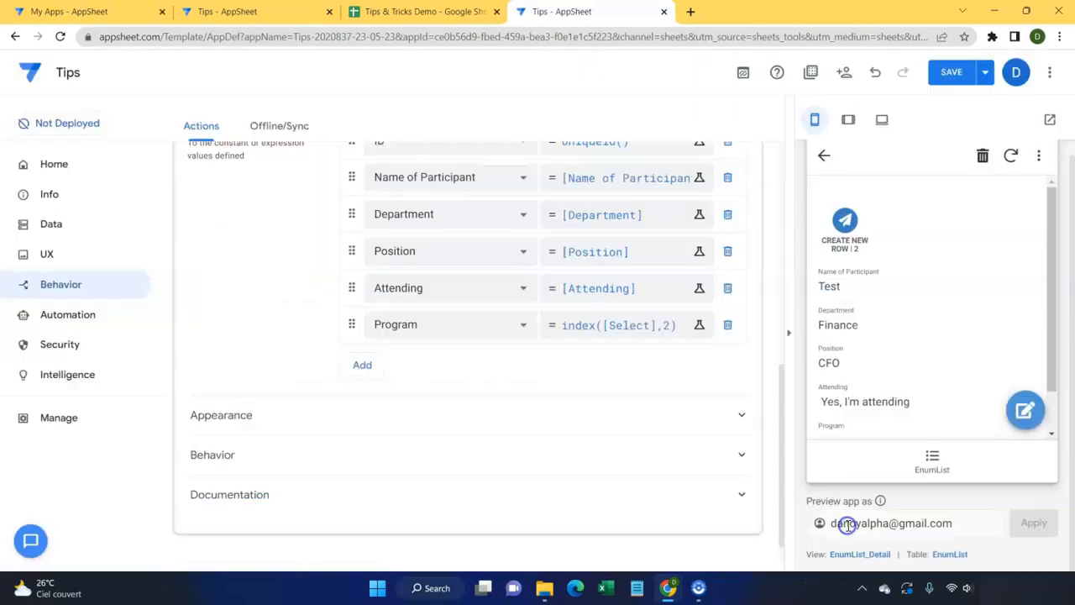
{"action": "scroll", "coordinate": [650, 415], "scroll_direction": "up", "scroll_amount": 2}
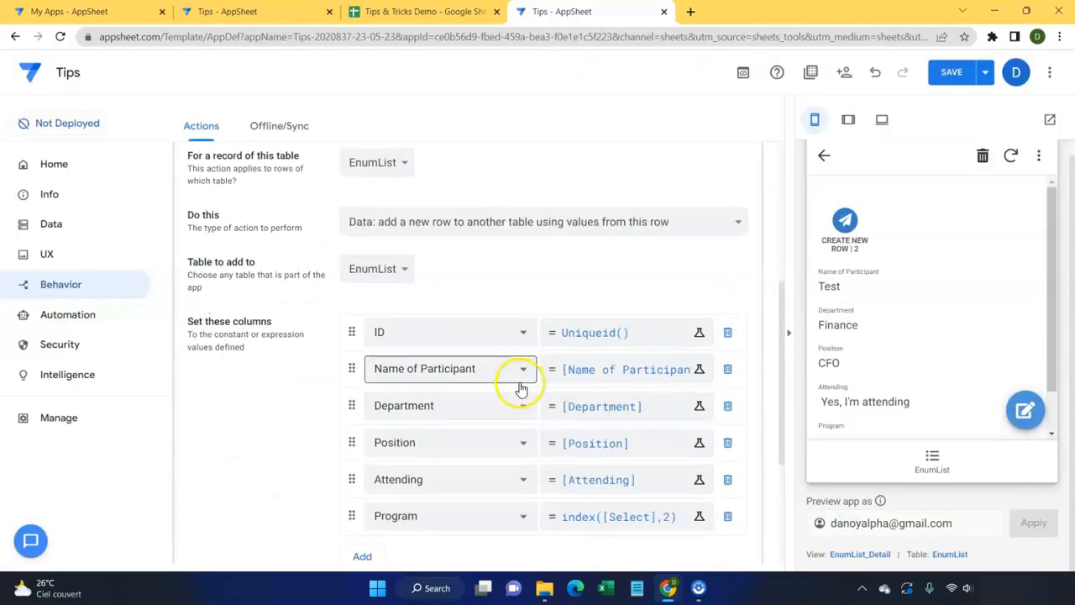
{"action": "scroll", "coordinate": [518, 383], "scroll_direction": "down", "scroll_amount": 1}
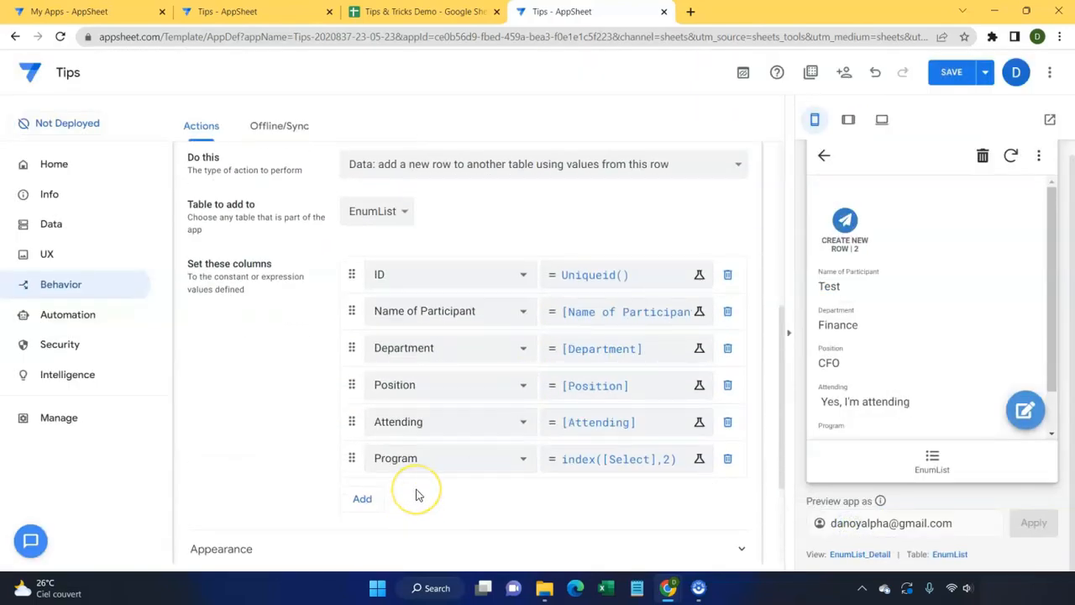
{"action": "scroll", "coordinate": [418, 495], "scroll_direction": "down", "scroll_amount": 1}
Step: Set the action's Appearance Prominence to 'Do not display'
{"action": "left_click", "coordinate": [312, 452]}
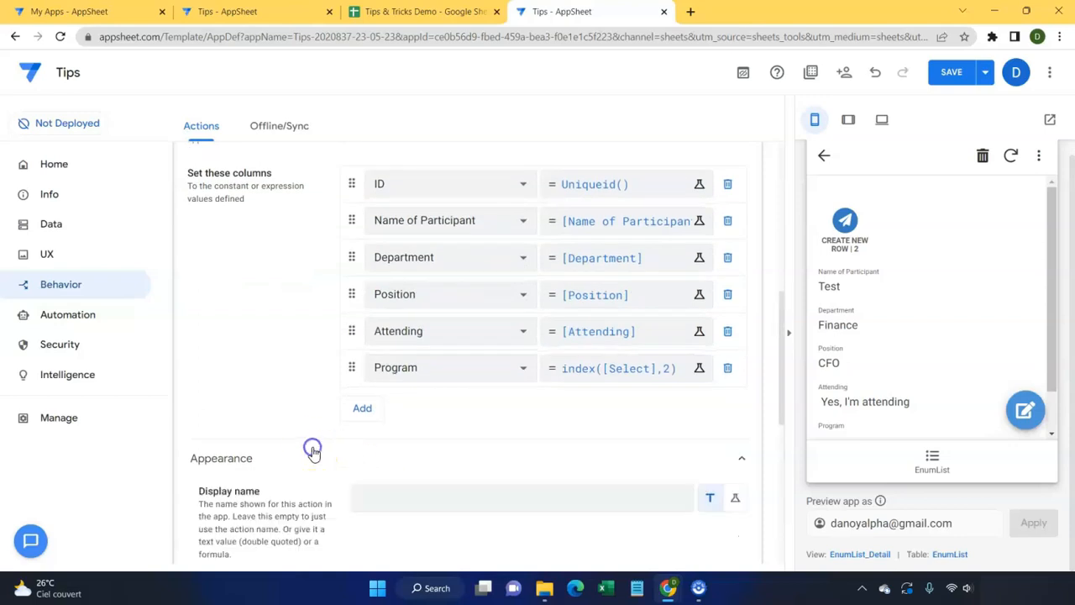
{"action": "scroll", "coordinate": [312, 452], "scroll_direction": "down", "scroll_amount": 2}
{"action": "scroll", "coordinate": [478, 452], "scroll_direction": "down", "scroll_amount": 1}
{"action": "scroll", "coordinate": [335, 482], "scroll_direction": "down", "scroll_amount": 1}
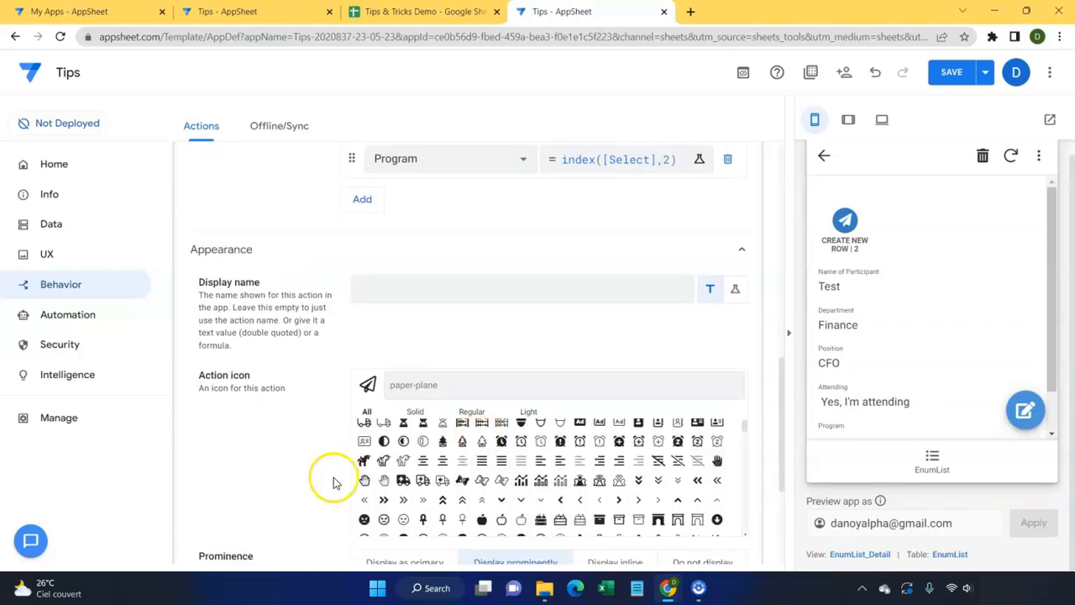
{"action": "scroll", "coordinate": [336, 470], "scroll_direction": "down", "scroll_amount": 1}
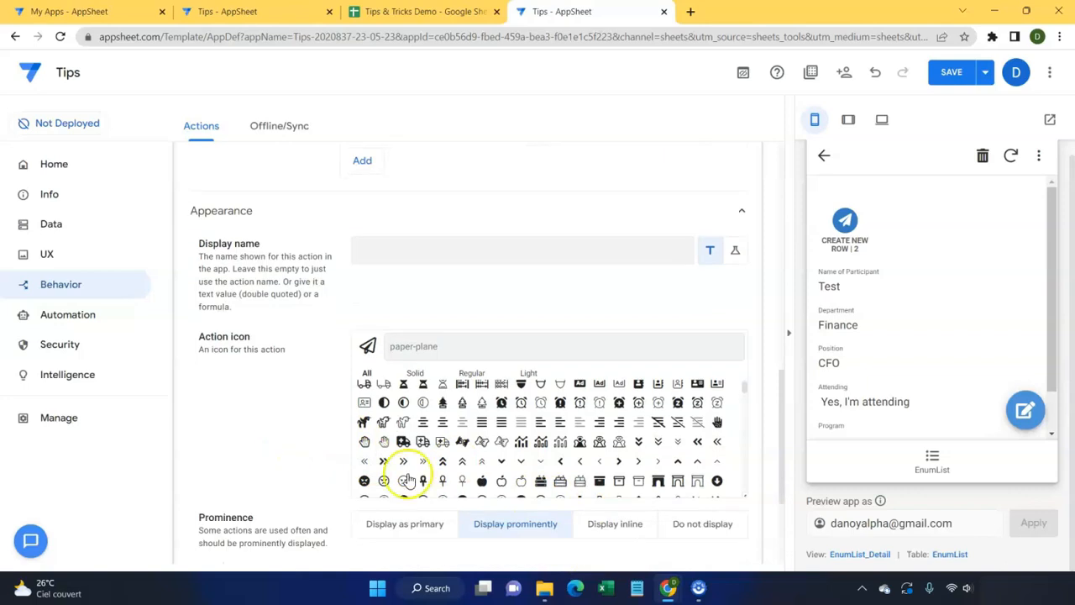
{"action": "left_click", "coordinate": [702, 520]}
{"action": "scroll", "coordinate": [401, 425], "scroll_direction": "down", "scroll_amount": 4}
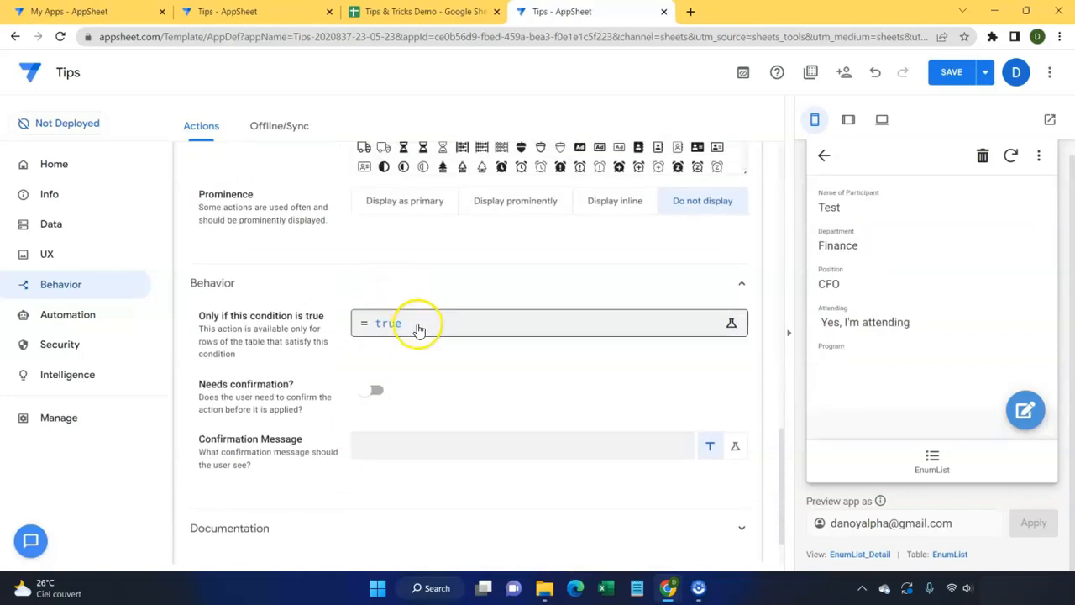
Step: Replace the default 'true' run condition with Count([SELECT])>=2 and save it
{"action": "left_click", "coordinate": [418, 327]}
{"action": "key", "text": "Delete"}
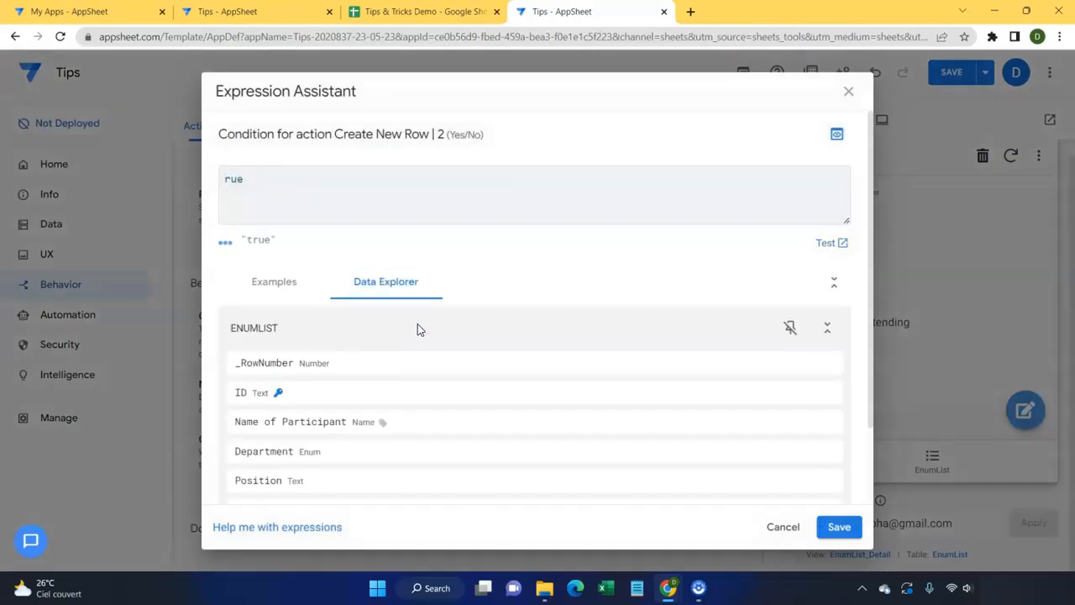
{"action": "key", "text": "Delete"}
{"action": "key", "text": "Delete"}
{"action": "key", "text": "Delete"}
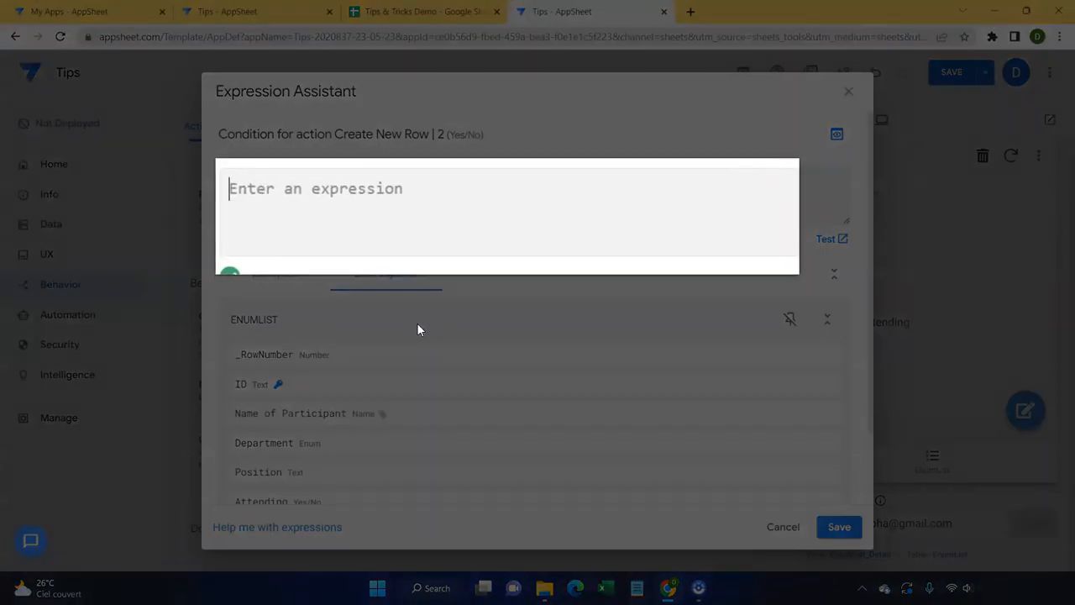
{"action": "type", "text": "Count("}
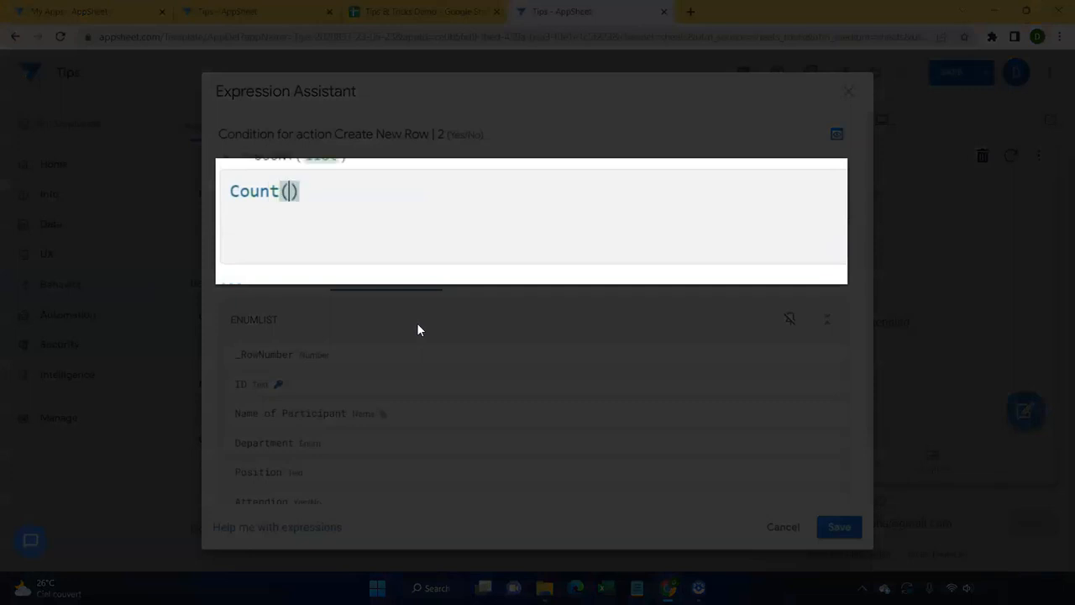
{"action": "type", "text": "[SELECT"}
{"action": "left_click", "coordinate": [457, 209]}
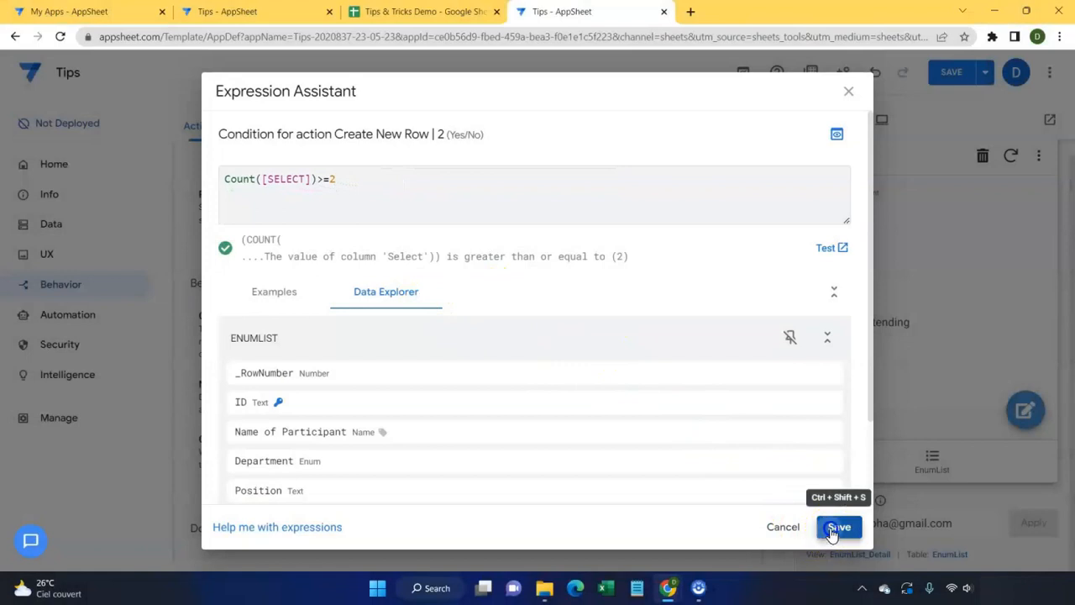
{"action": "left_click", "coordinate": [836, 527]}
{"action": "scroll", "coordinate": [483, 404], "scroll_direction": "up", "scroll_amount": 15}
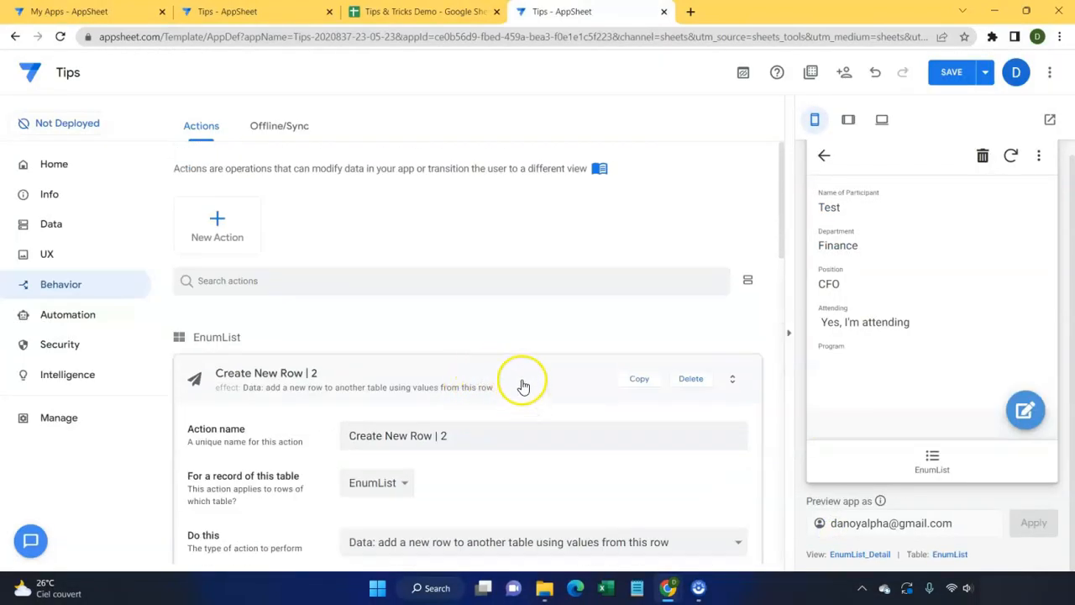
Step: Copy Create New Row | 2 as Create New Row | 3, with Program set to index([Select],3)
{"action": "left_click", "coordinate": [522, 386]}
{"action": "left_click", "coordinate": [334, 369]}
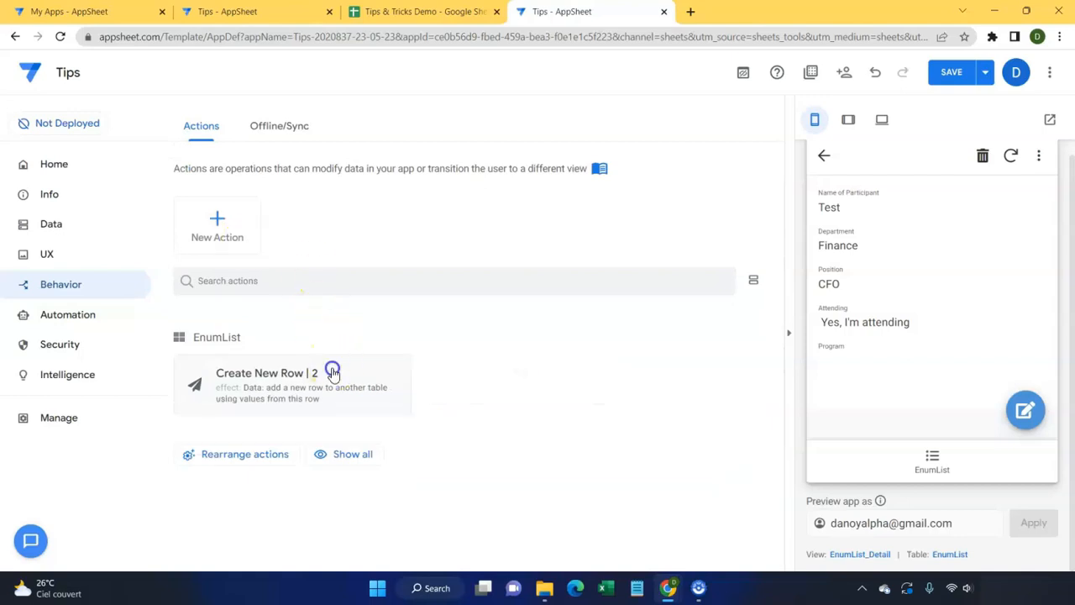
{"action": "left_click", "coordinate": [637, 165]}
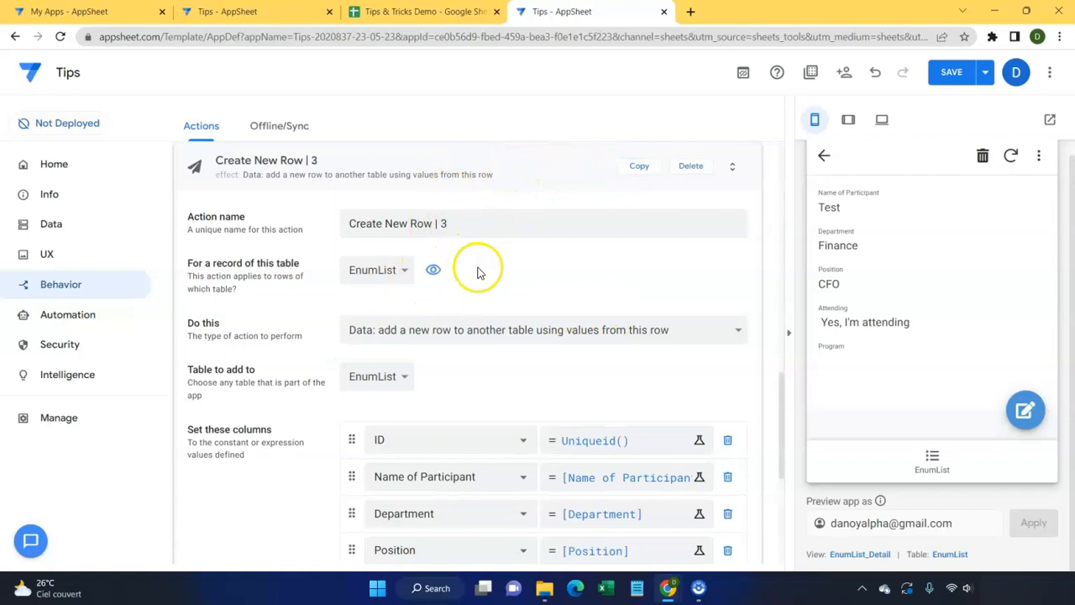
{"action": "scroll", "coordinate": [446, 270], "scroll_direction": "down", "scroll_amount": 4}
{"action": "left_click", "coordinate": [687, 290]}
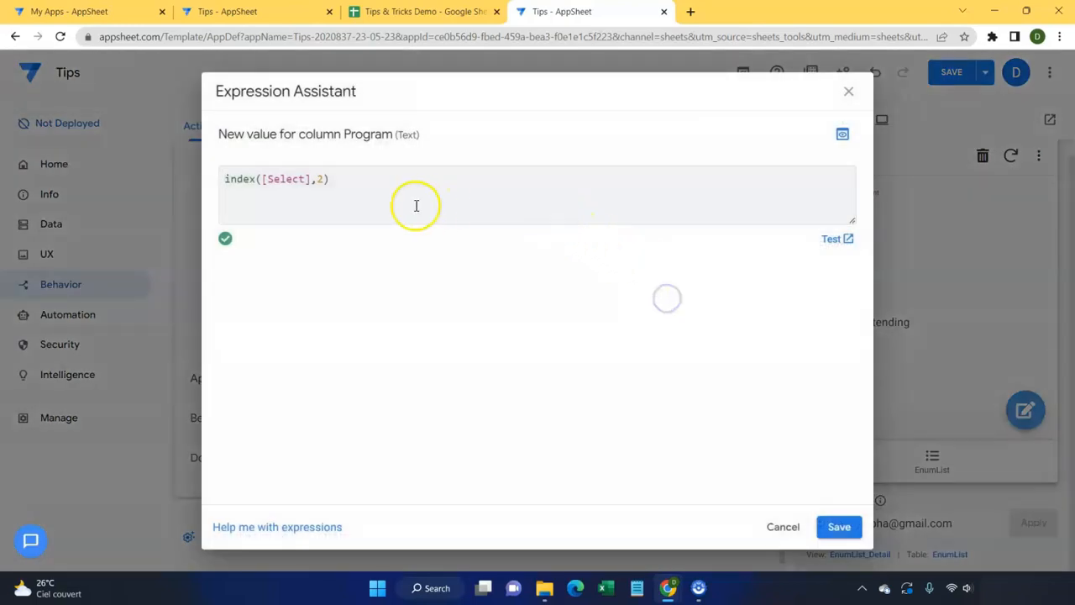
{"action": "left_click", "coordinate": [323, 179]}
{"action": "key", "text": "BackSpace"}
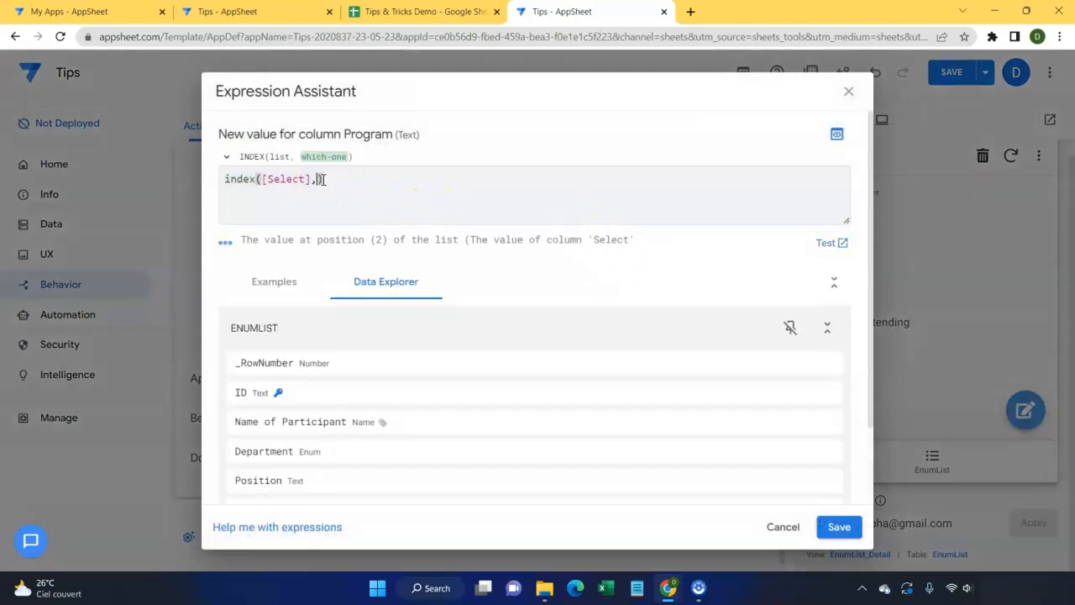
{"action": "type", "text": "3"}
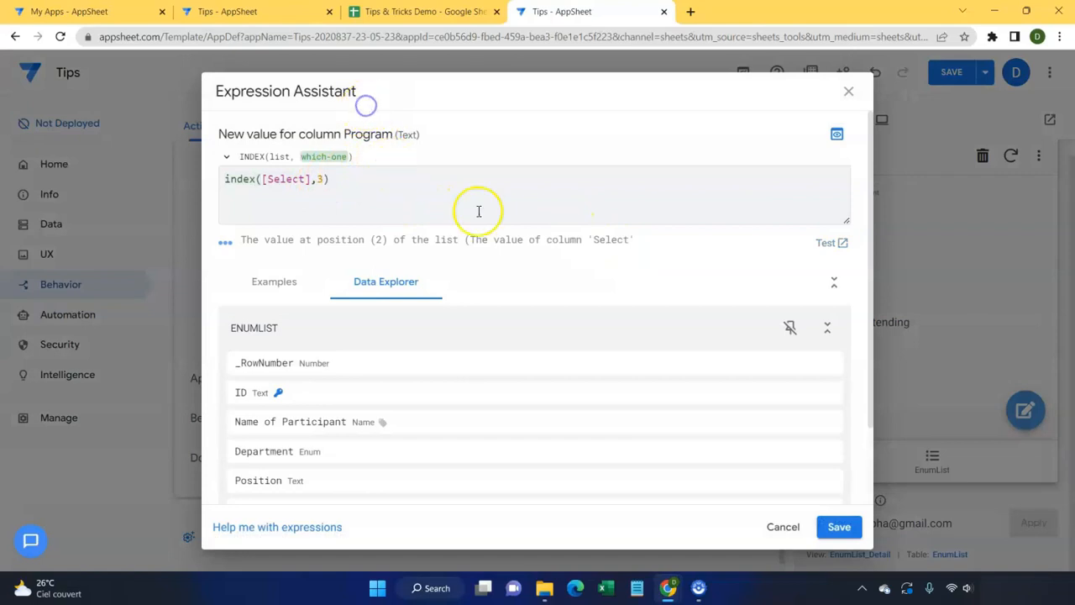
{"action": "left_click", "coordinate": [838, 526]}
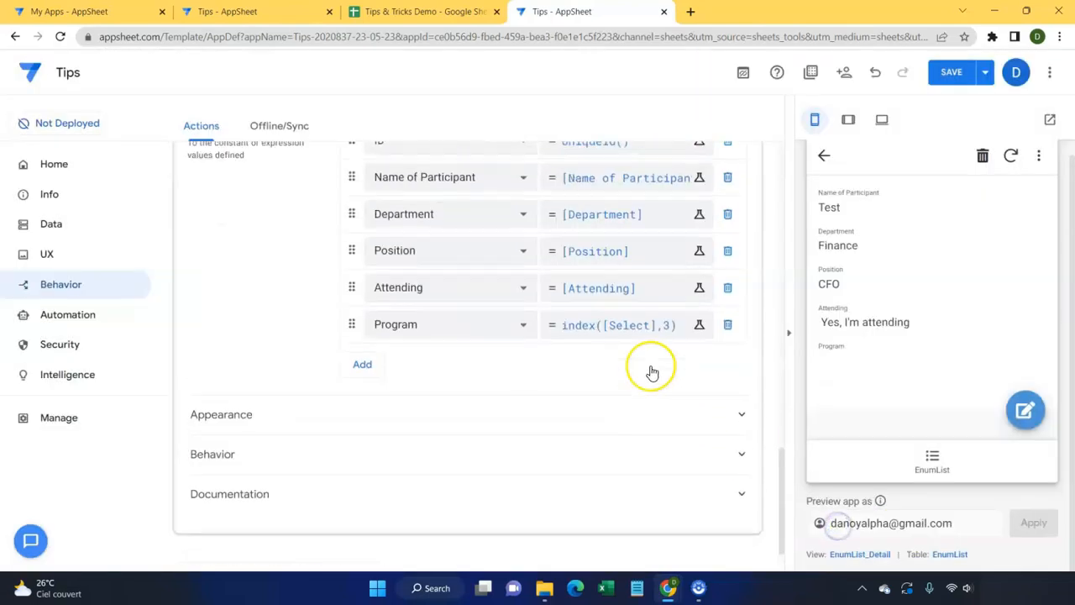
Step: Change the copy's Behavior condition to Count([SELECT])>=3 and save it
{"action": "scroll", "coordinate": [652, 372], "scroll_direction": "up", "scroll_amount": 5}
{"action": "scroll", "coordinate": [560, 291], "scroll_direction": "down", "scroll_amount": 5}
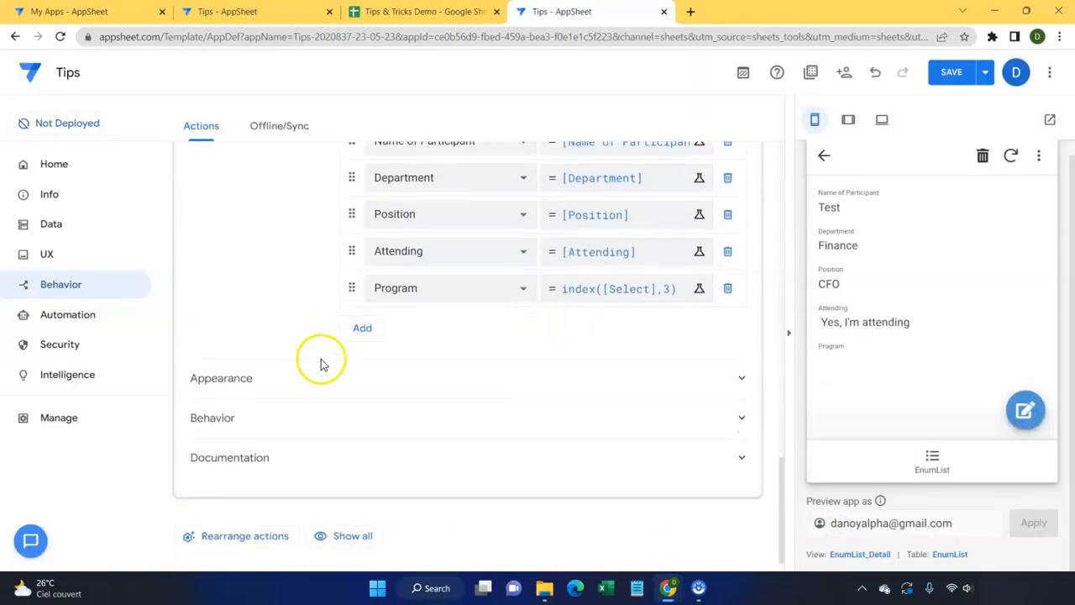
{"action": "left_click", "coordinate": [331, 420]}
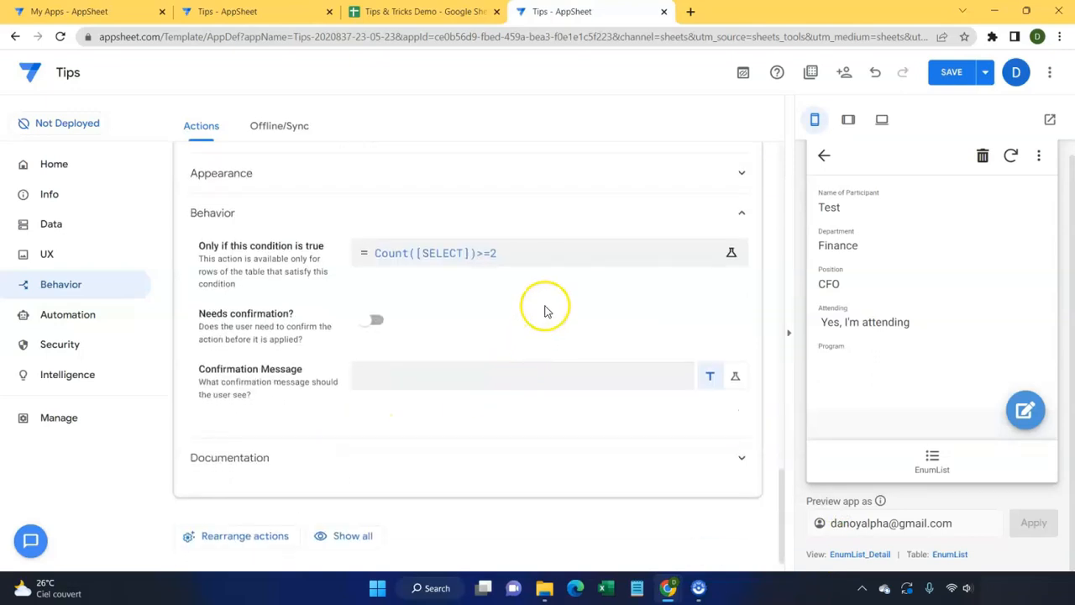
{"action": "left_click", "coordinate": [526, 251]}
{"action": "key", "text": "BackSpace"}
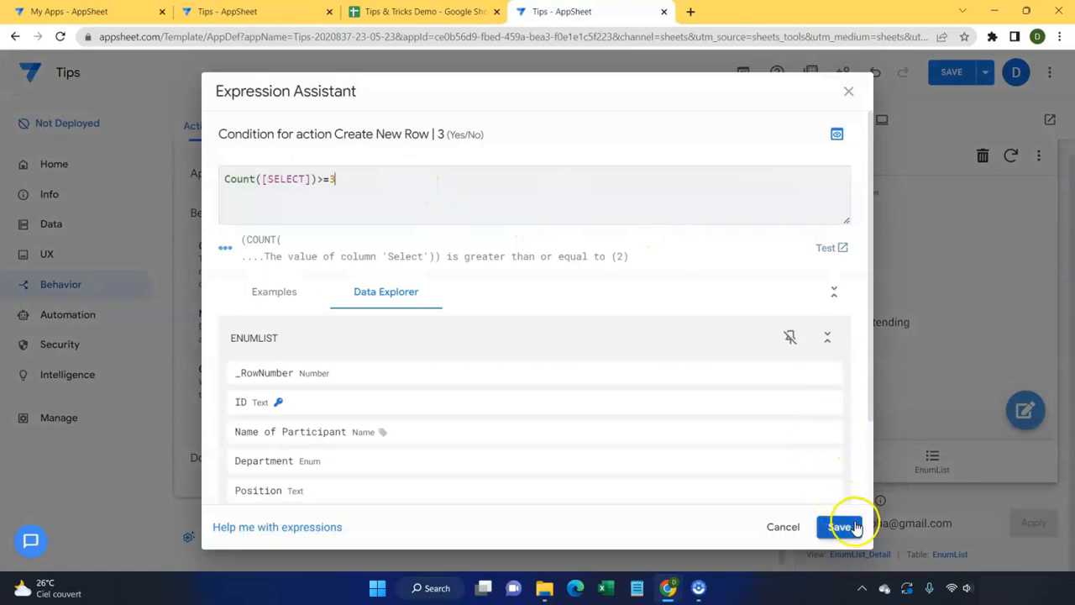
{"action": "left_click", "coordinate": [842, 526]}
{"action": "scroll", "coordinate": [768, 336], "scroll_direction": "up", "scroll_amount": 4}
{"action": "scroll", "coordinate": [705, 302], "scroll_direction": "down", "scroll_amount": 4}
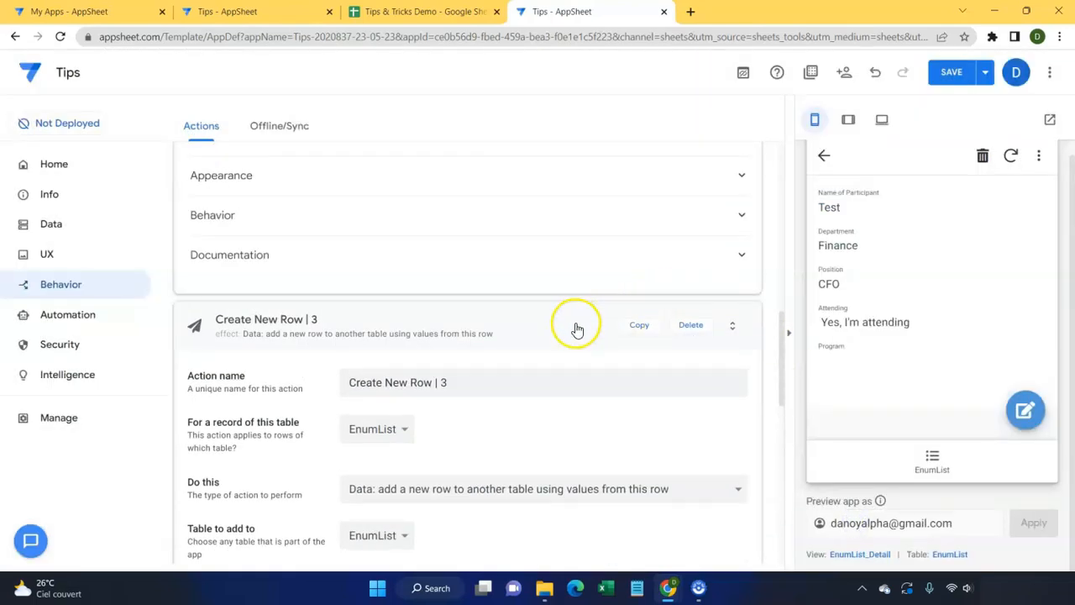
Step: Copy Create New Row | 3 as Create New Row | 4, with Program set to index([Select],4)
{"action": "scroll", "coordinate": [575, 328], "scroll_direction": "up", "scroll_amount": 6}
{"action": "scroll", "coordinate": [573, 330], "scroll_direction": "down", "scroll_amount": 5}
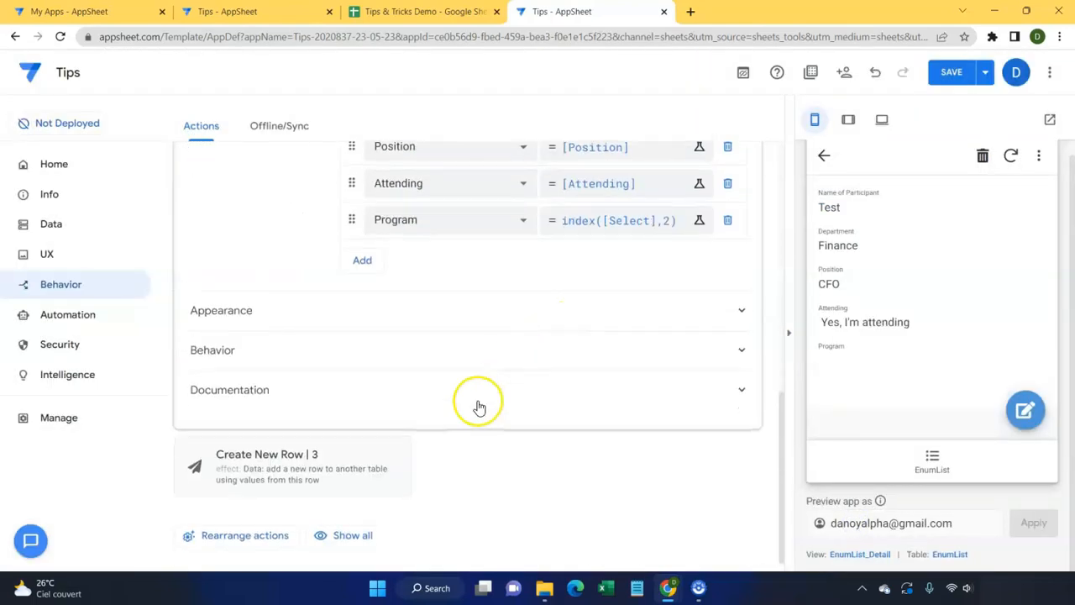
{"action": "left_click", "coordinate": [357, 458]}
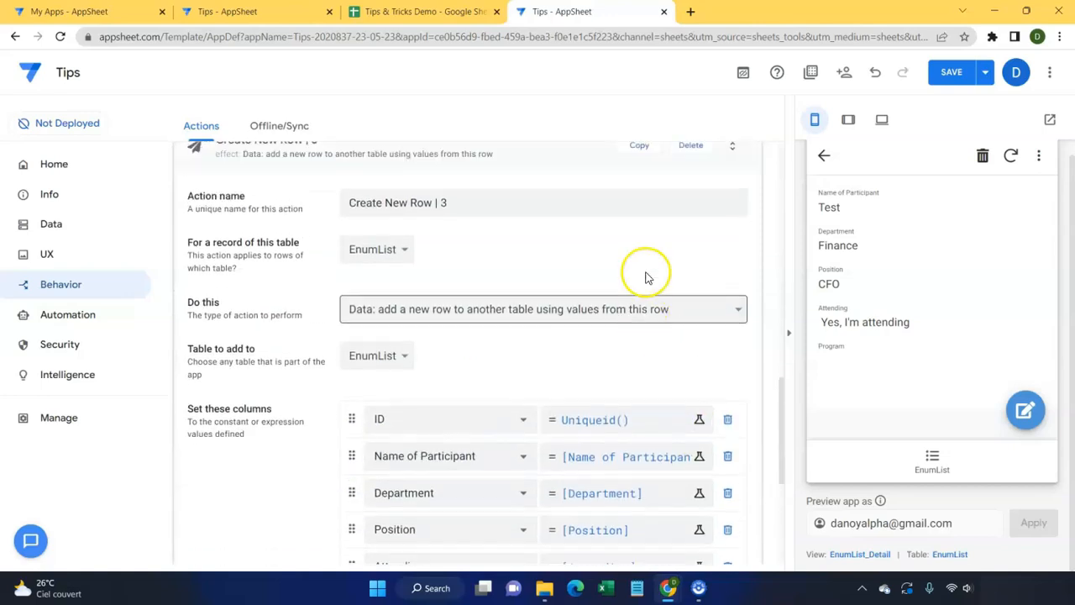
{"action": "left_click", "coordinate": [646, 307]}
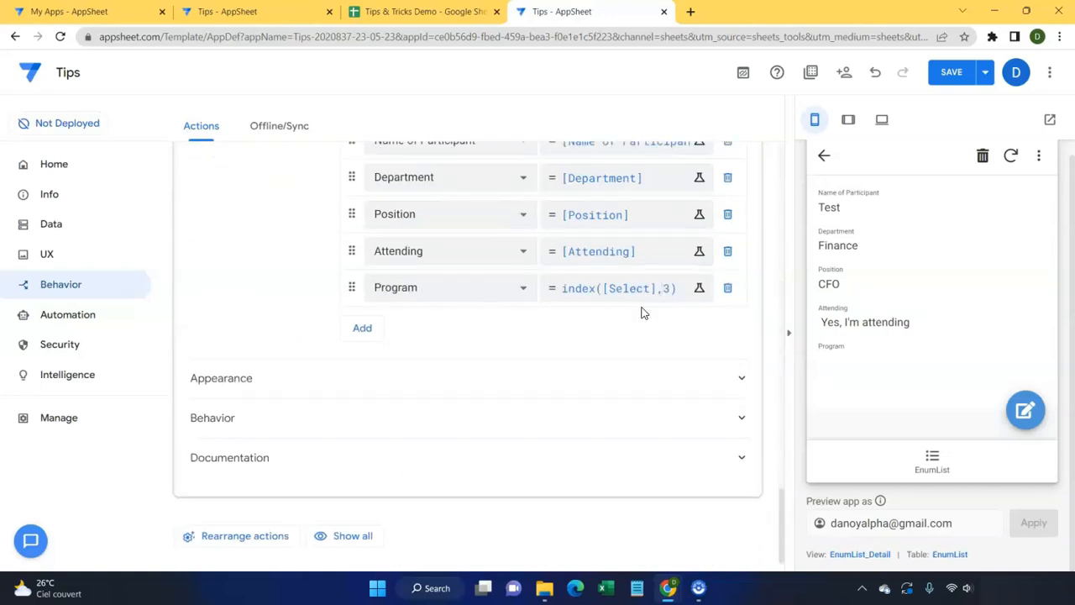
{"action": "scroll", "coordinate": [479, 360], "scroll_direction": "down", "scroll_amount": 5}
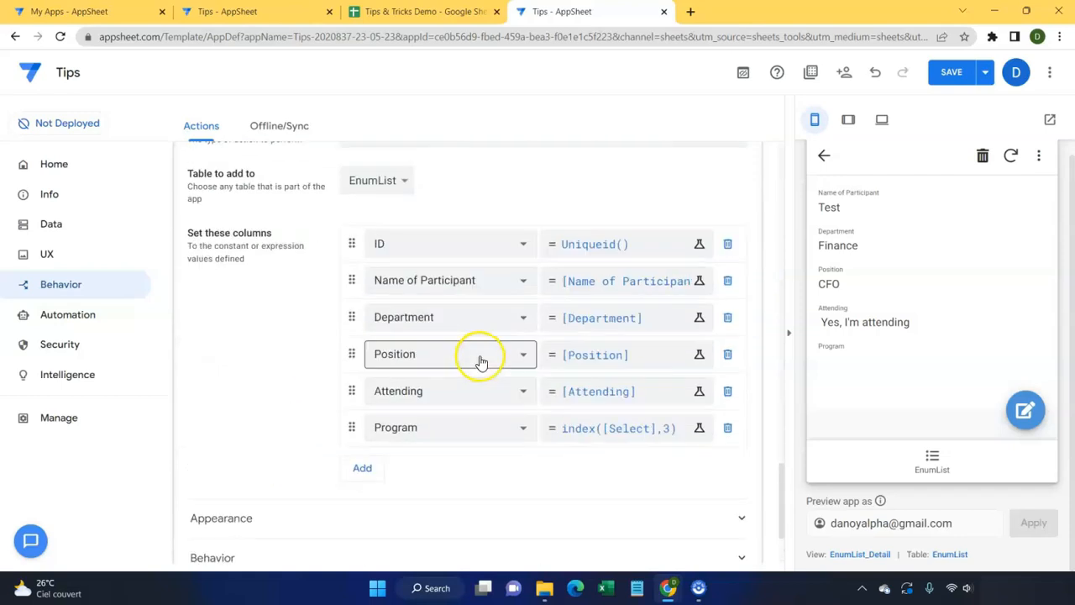
{"action": "left_click", "coordinate": [639, 361]}
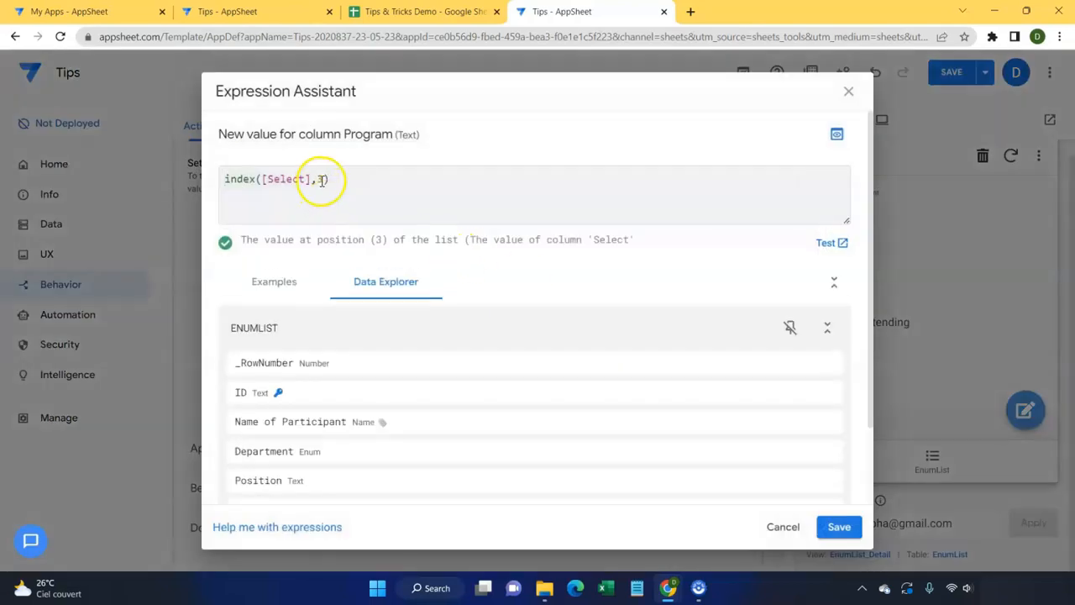
{"action": "left_click", "coordinate": [321, 179]}
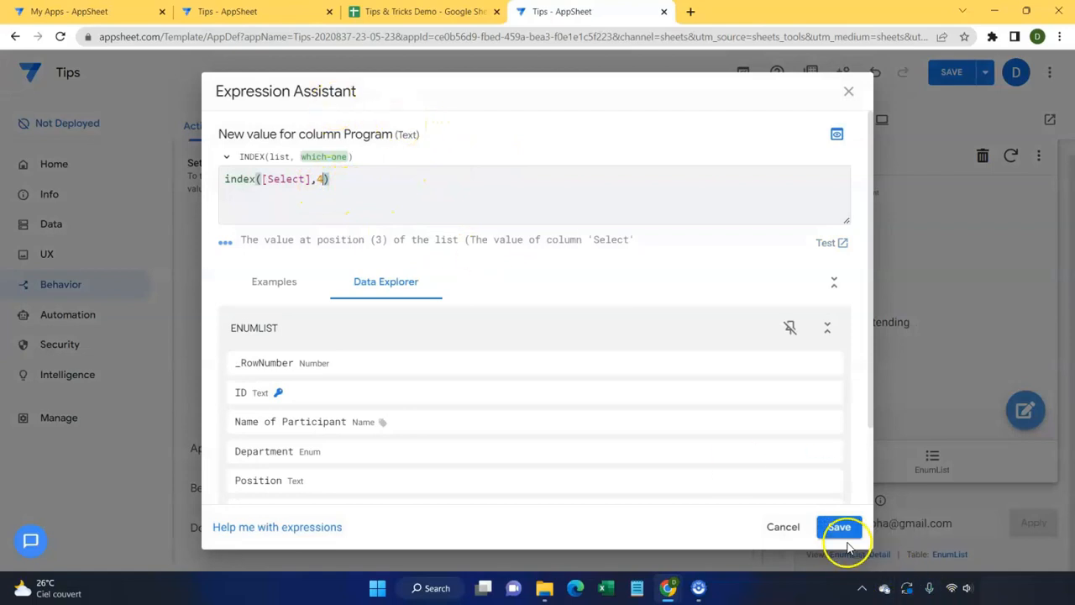
{"action": "left_click", "coordinate": [838, 527]}
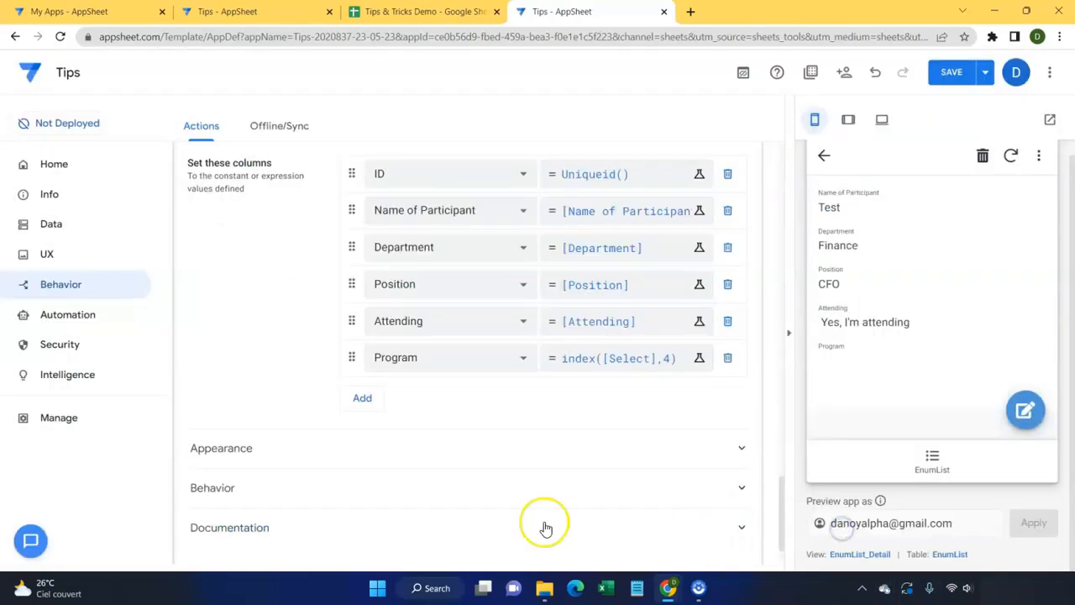
Step: Change Create New Row | 4's run condition to Count([SELECT])>=4, save, and collapse the action
{"action": "left_click", "coordinate": [506, 488]}
{"action": "scroll", "coordinate": [524, 473], "scroll_direction": "down", "scroll_amount": 2}
{"action": "left_click", "coordinate": [534, 393]}
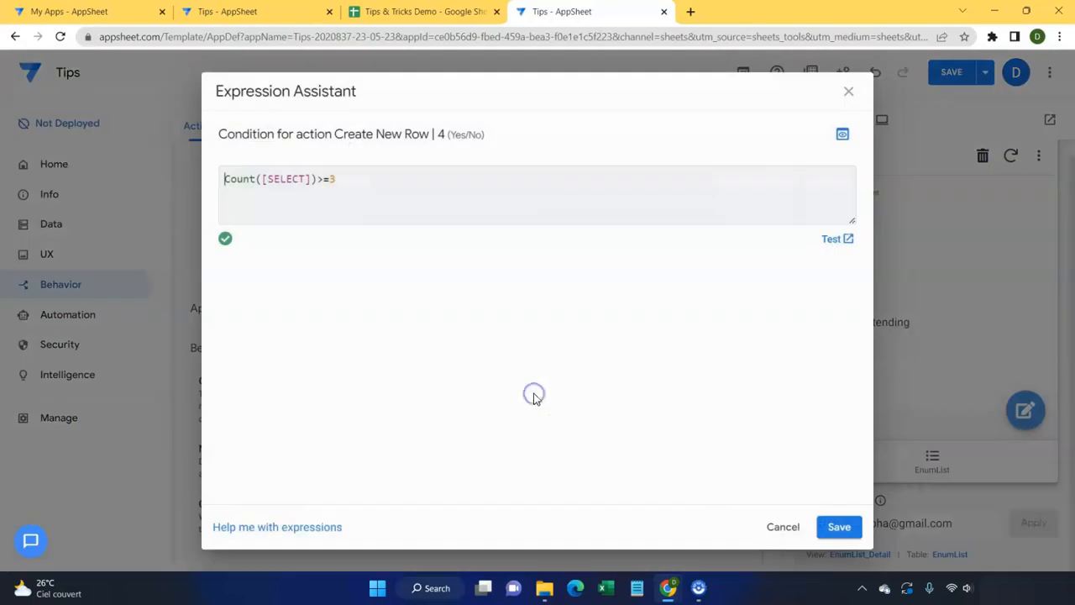
{"action": "left_click", "coordinate": [392, 180]}
{"action": "key", "text": "BackSpace"}
{"action": "type", "text": "4"}
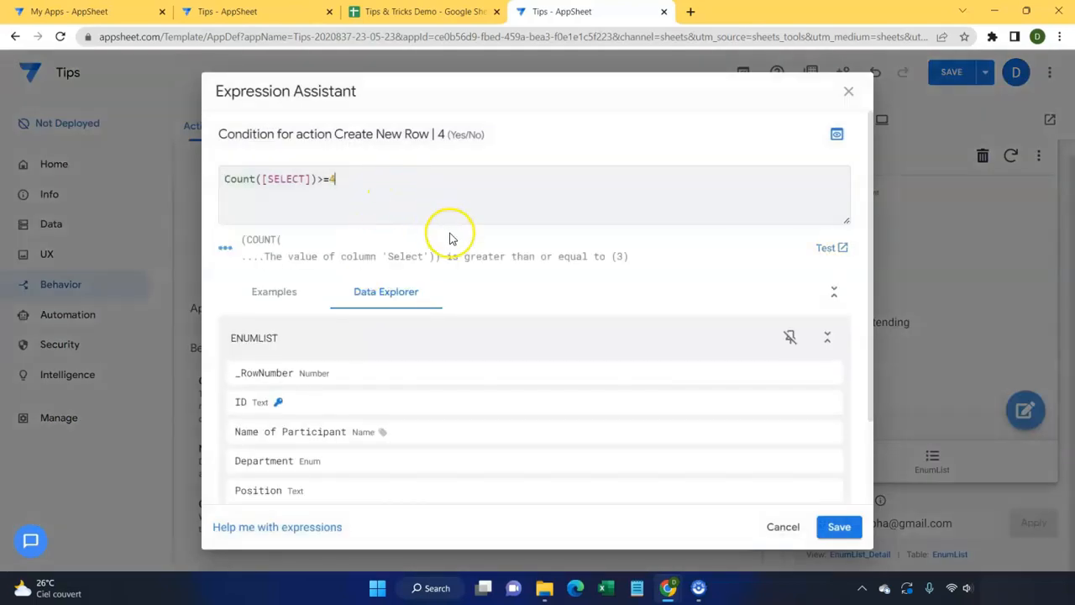
{"action": "left_click", "coordinate": [840, 526]}
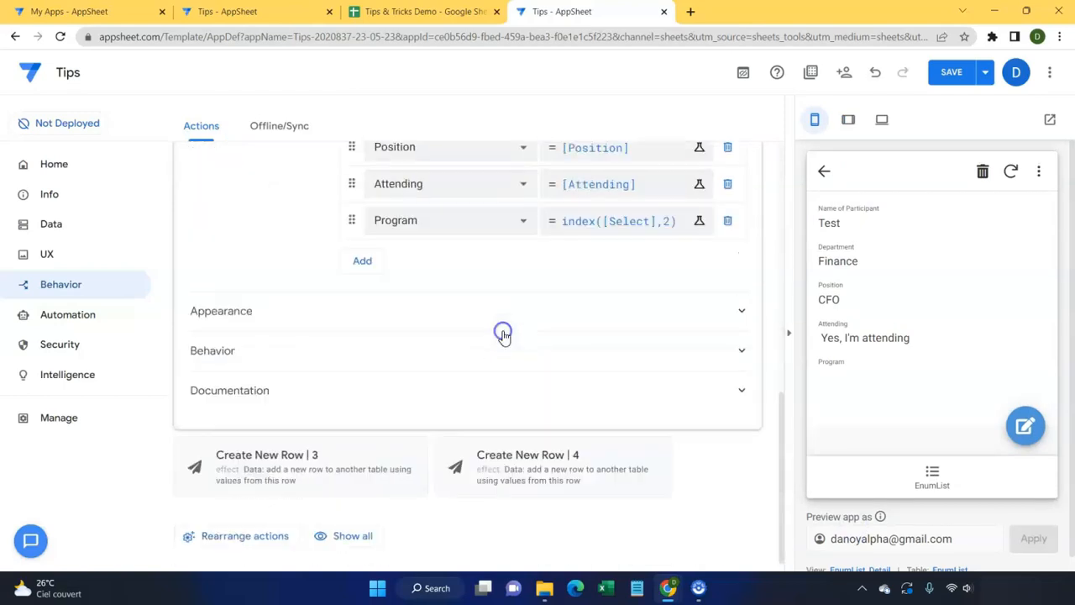
{"action": "left_click", "coordinate": [519, 378]}
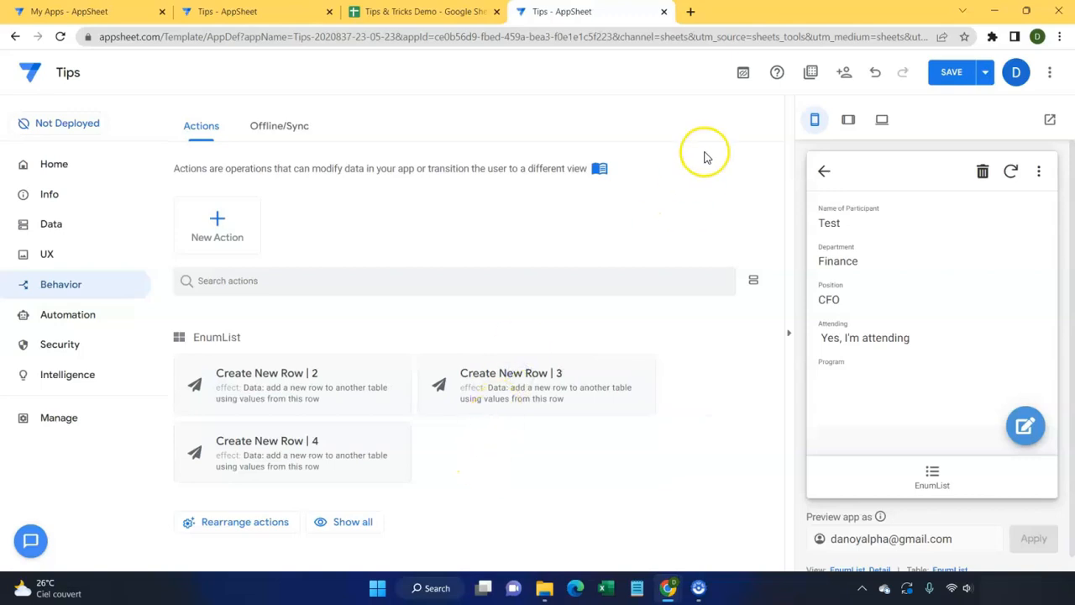
Step: Create a new action 'Enumlist to rows' of type Grouped: execute a sequence of actions
{"action": "left_click", "coordinate": [221, 240]}
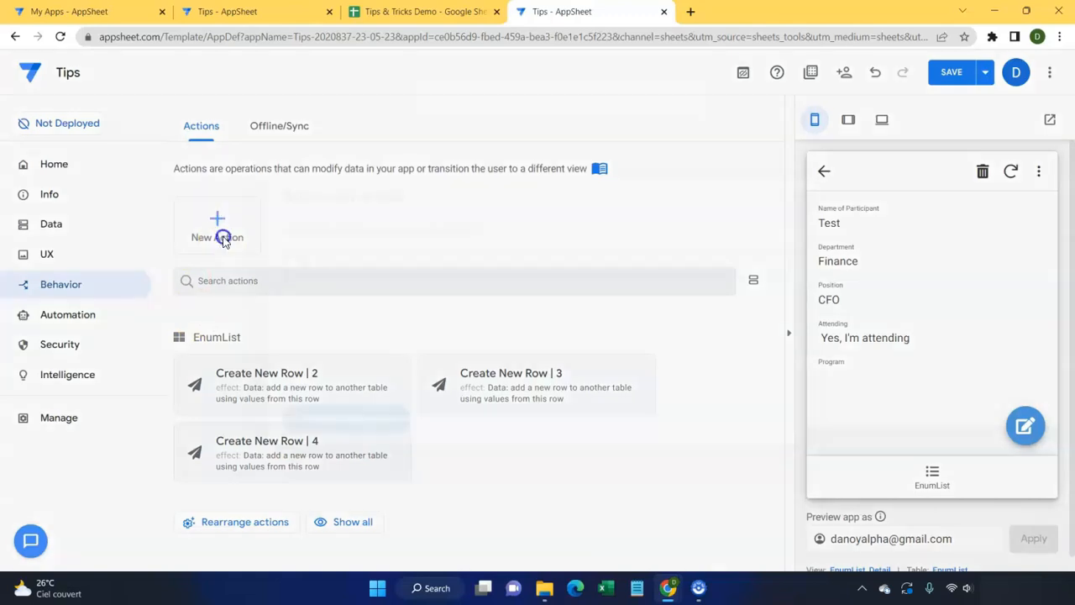
{"action": "left_click", "coordinate": [371, 433]}
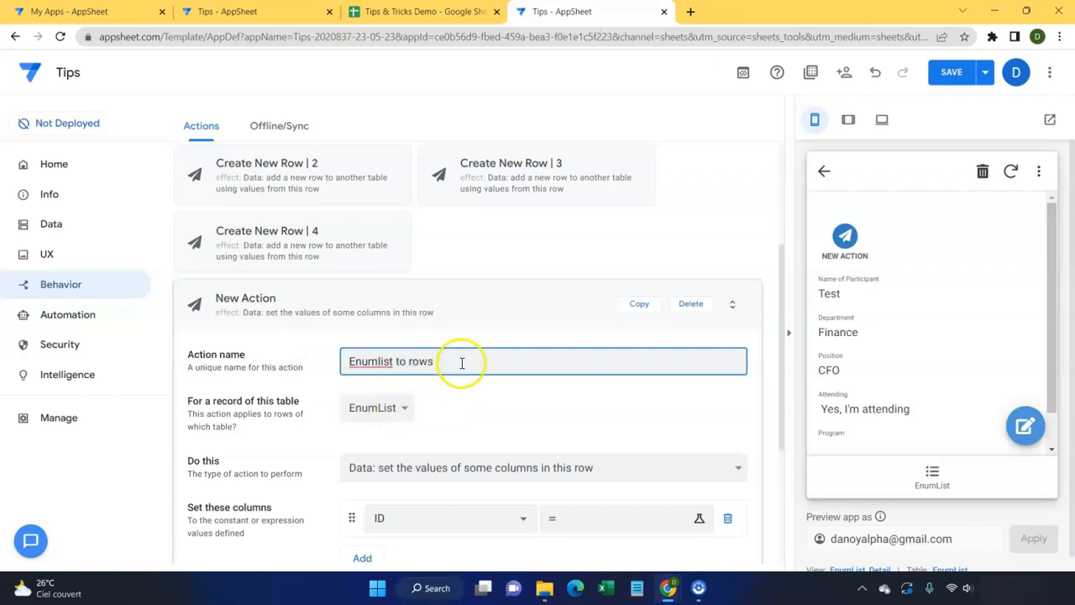
{"action": "scroll", "coordinate": [463, 378], "scroll_direction": "down", "scroll_amount": 2}
{"action": "scroll", "coordinate": [468, 391], "scroll_direction": "up", "scroll_amount": 4}
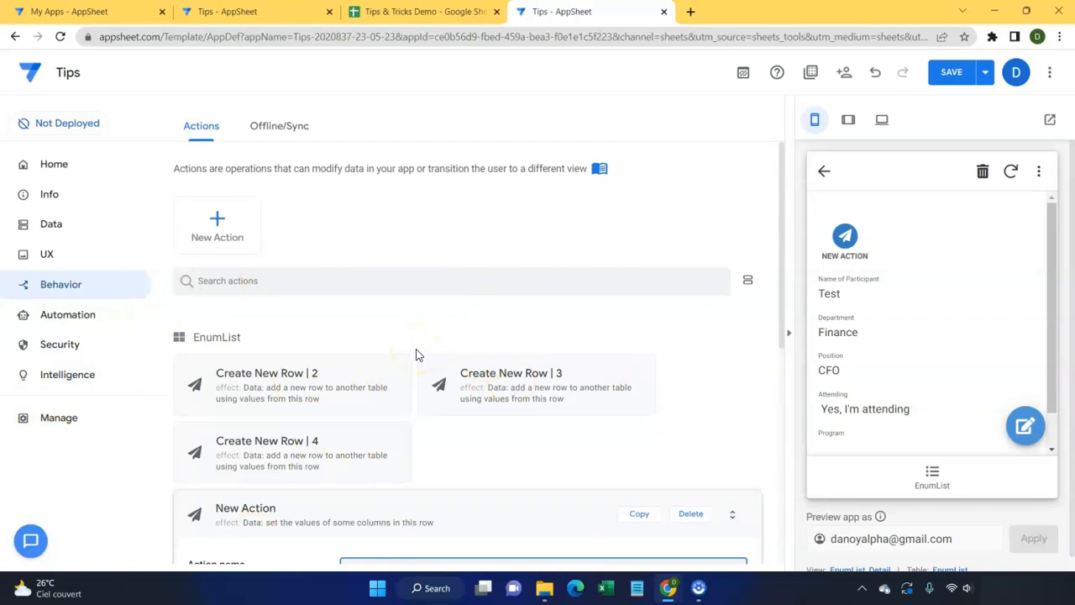
{"action": "scroll", "coordinate": [416, 353], "scroll_direction": "down", "scroll_amount": 5}
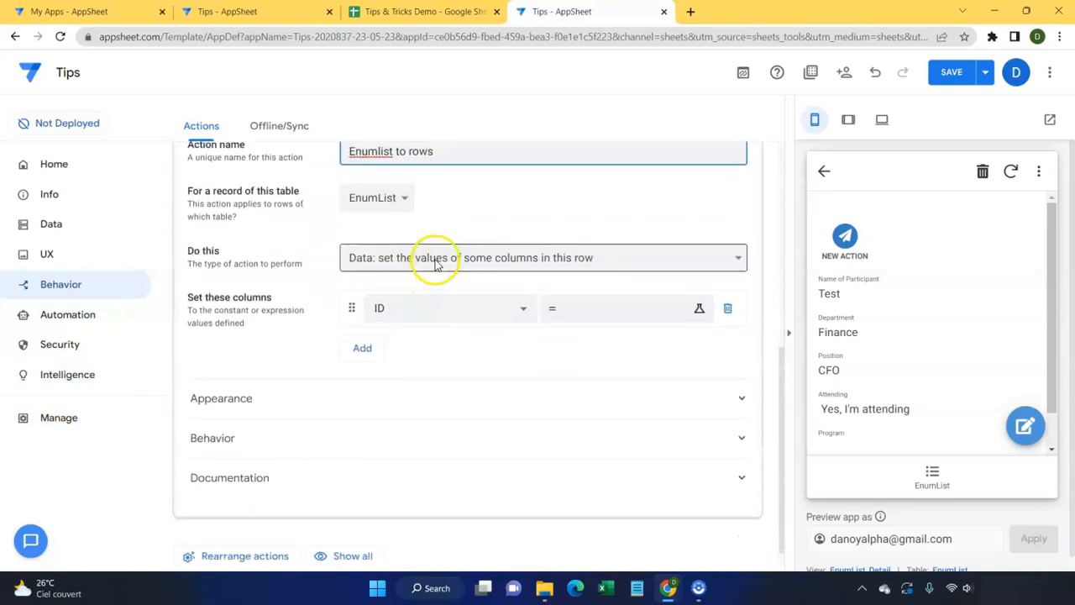
{"action": "left_click", "coordinate": [436, 263]}
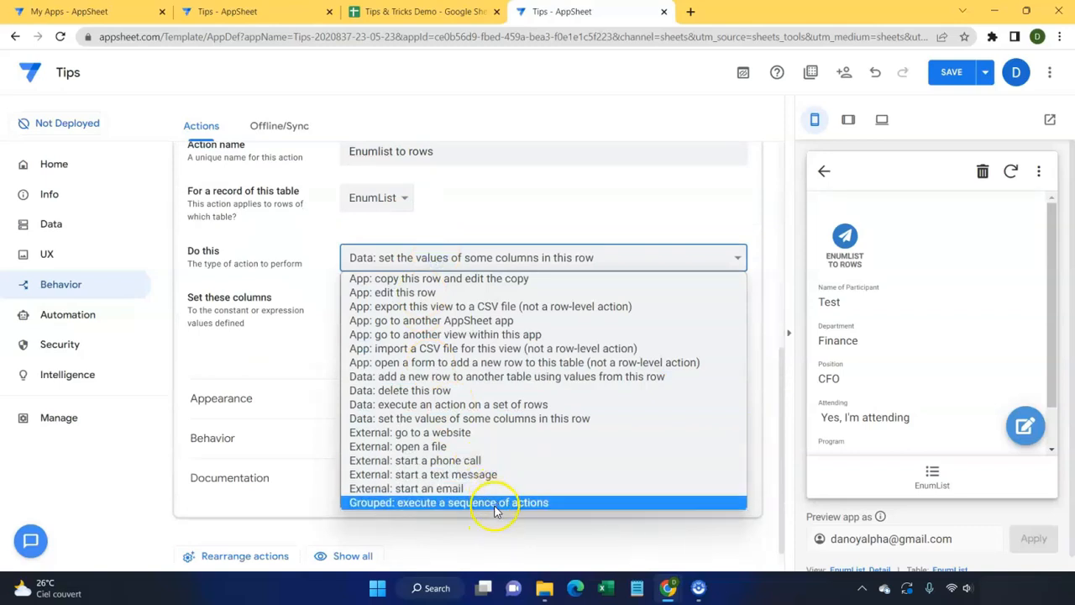
{"action": "left_click", "coordinate": [496, 503]}
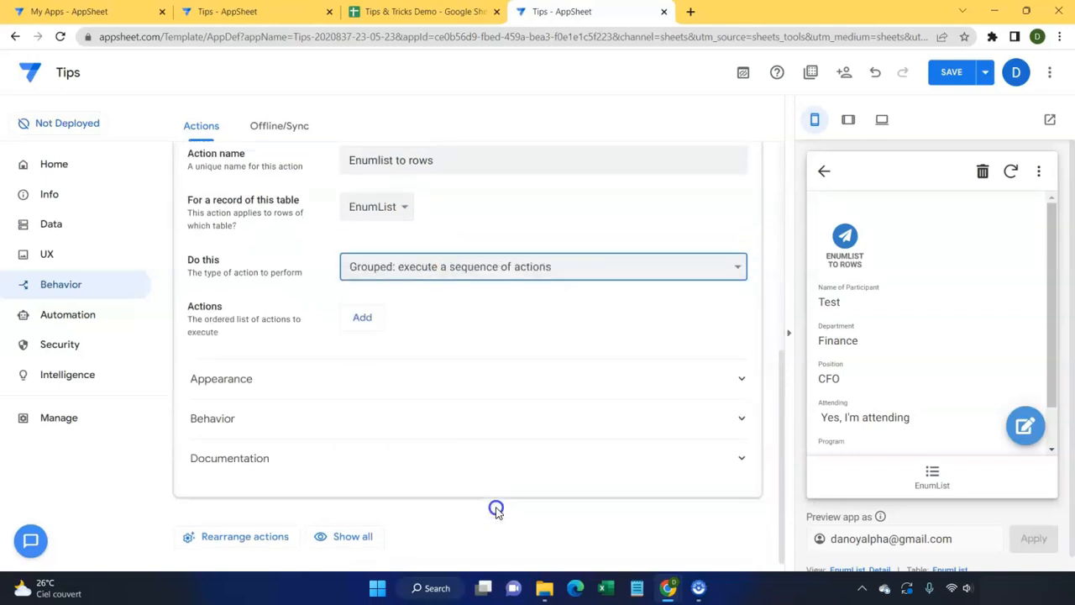
Step: Add Create New Row | 2, | 3 and | 4 as the group's three steps in order
{"action": "left_click", "coordinate": [362, 317]}
{"action": "left_click", "coordinate": [437, 318]}
{"action": "left_click", "coordinate": [443, 433]}
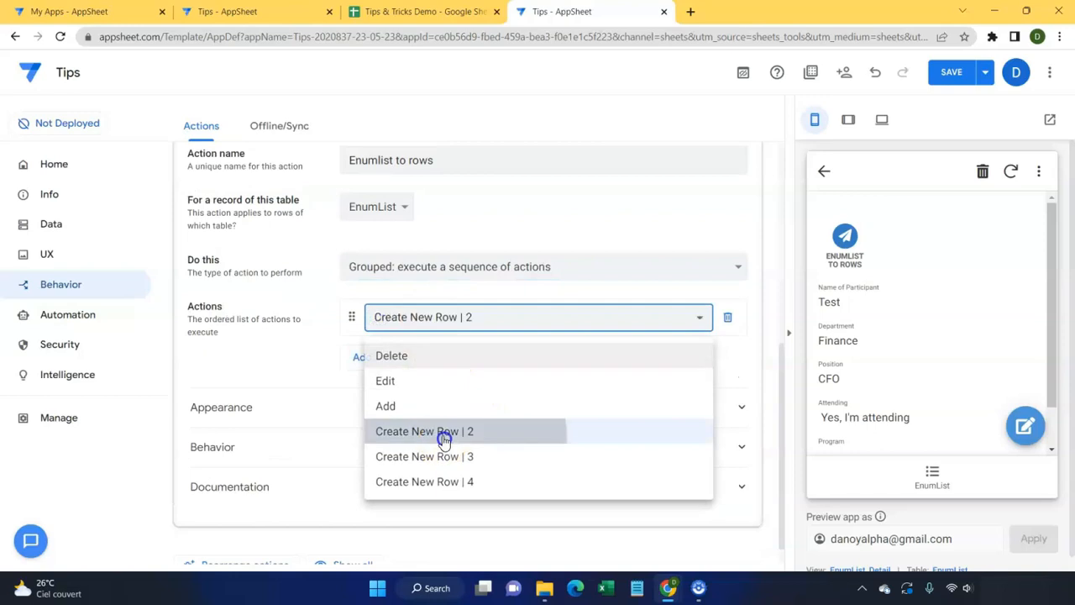
{"action": "left_click", "coordinate": [357, 355]}
{"action": "left_click", "coordinate": [450, 368]}
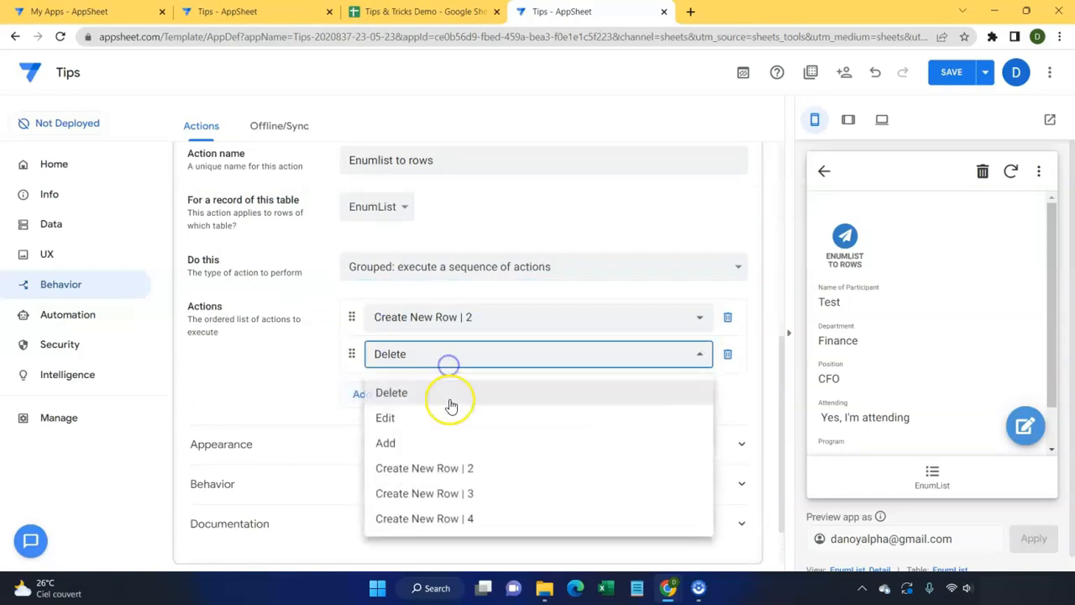
{"action": "left_click", "coordinate": [449, 492]}
{"action": "left_click", "coordinate": [362, 398]}
{"action": "left_click", "coordinate": [456, 390]}
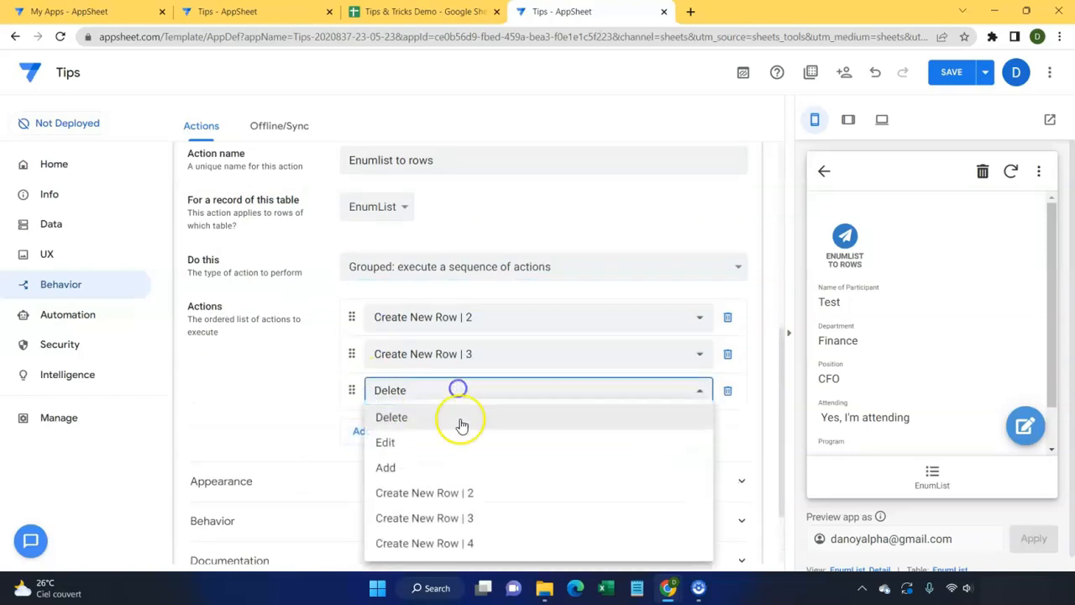
{"action": "left_click", "coordinate": [466, 543]}
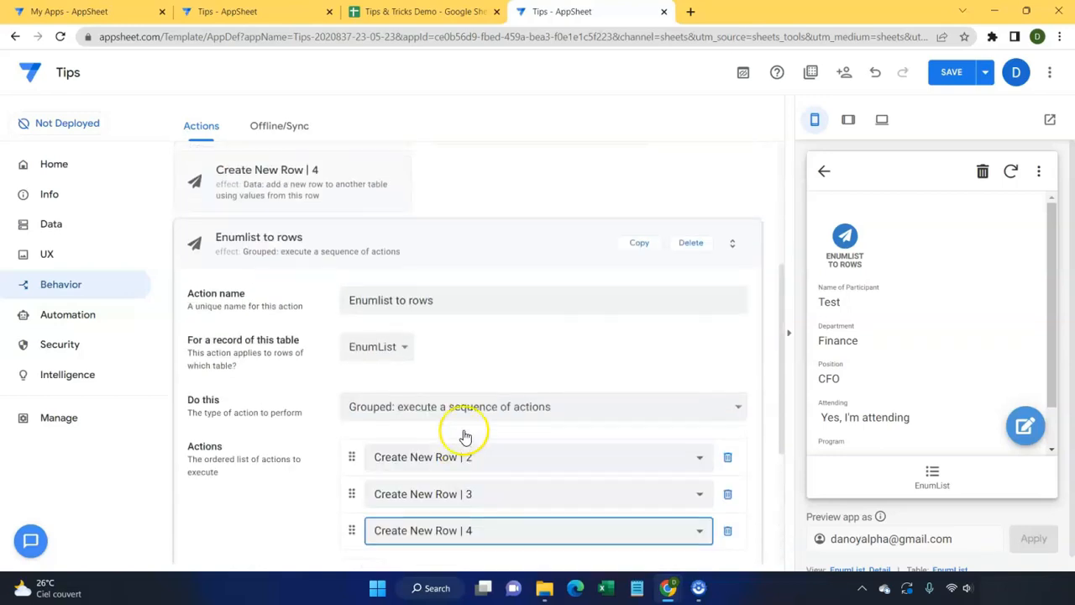
{"action": "scroll", "coordinate": [461, 432], "scroll_direction": "down", "scroll_amount": 3}
{"action": "left_click", "coordinate": [425, 387]}
Step: Set Enumlist to rows to 'Do not display' with run condition [attending]="True", then collapse it
{"action": "scroll", "coordinate": [511, 408], "scroll_direction": "down", "scroll_amount": 3}
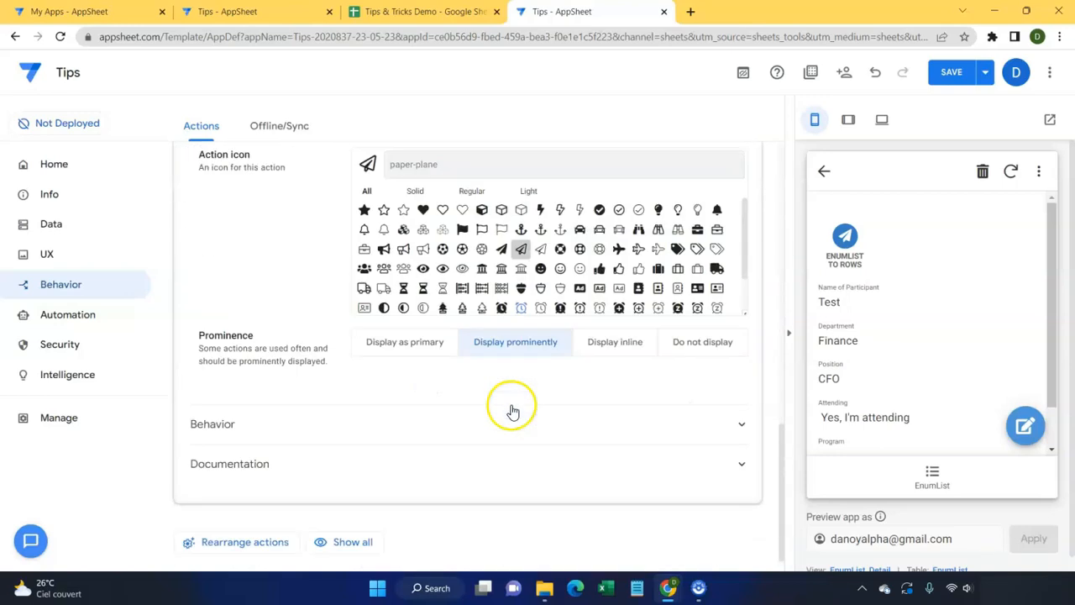
{"action": "left_click", "coordinate": [715, 349]}
{"action": "left_click", "coordinate": [538, 426]}
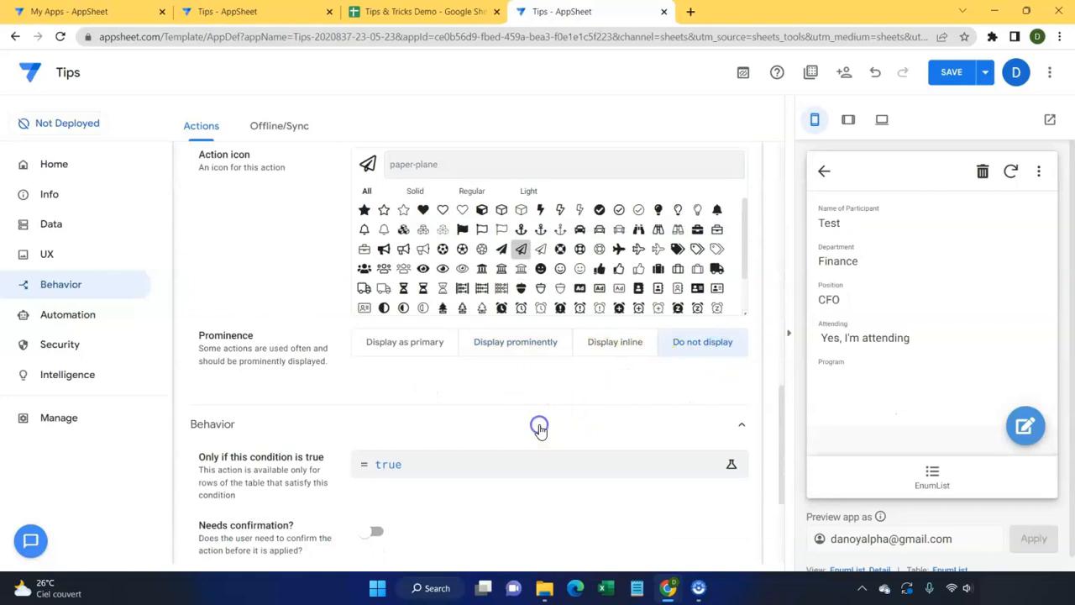
{"action": "scroll", "coordinate": [495, 378], "scroll_direction": "down", "scroll_amount": 3}
{"action": "left_click", "coordinate": [430, 250]}
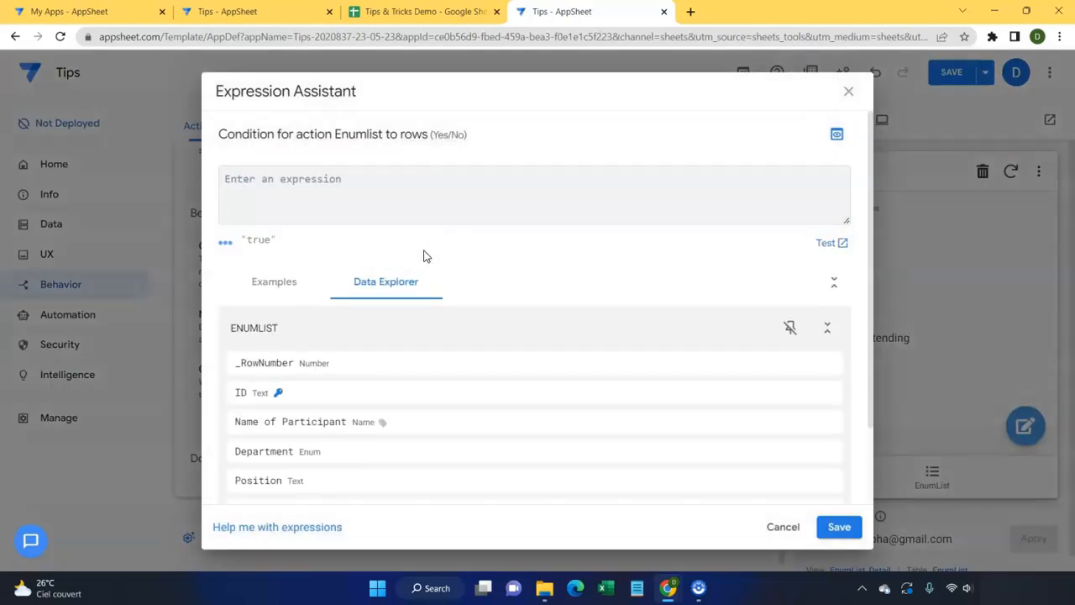
{"action": "type", "text": "[attending]=\"True"}
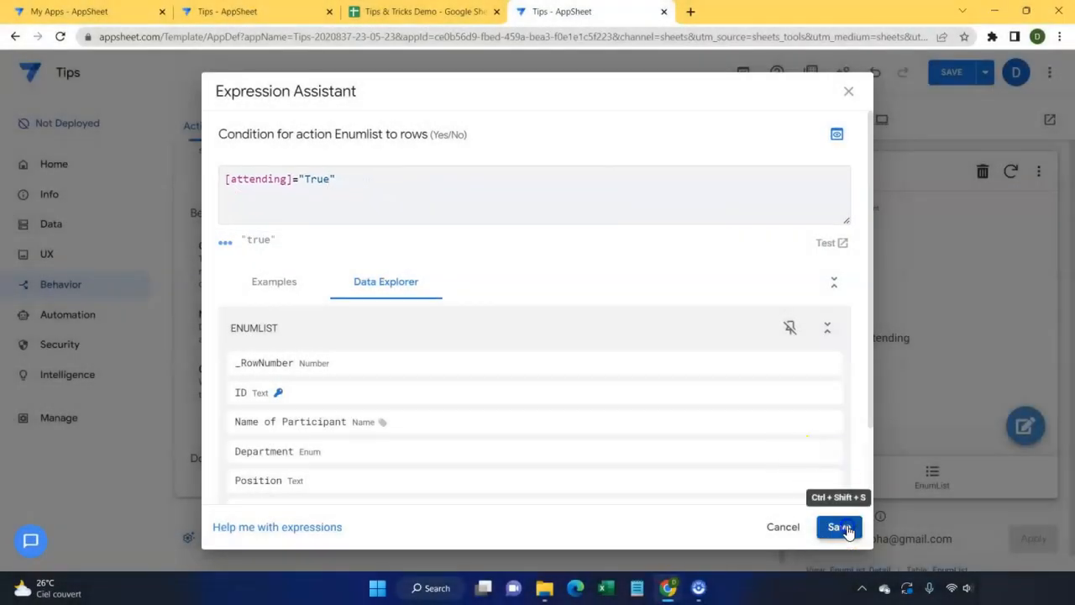
{"action": "left_click", "coordinate": [840, 527]}
{"action": "scroll", "coordinate": [507, 313], "scroll_direction": "up", "scroll_amount": 10}
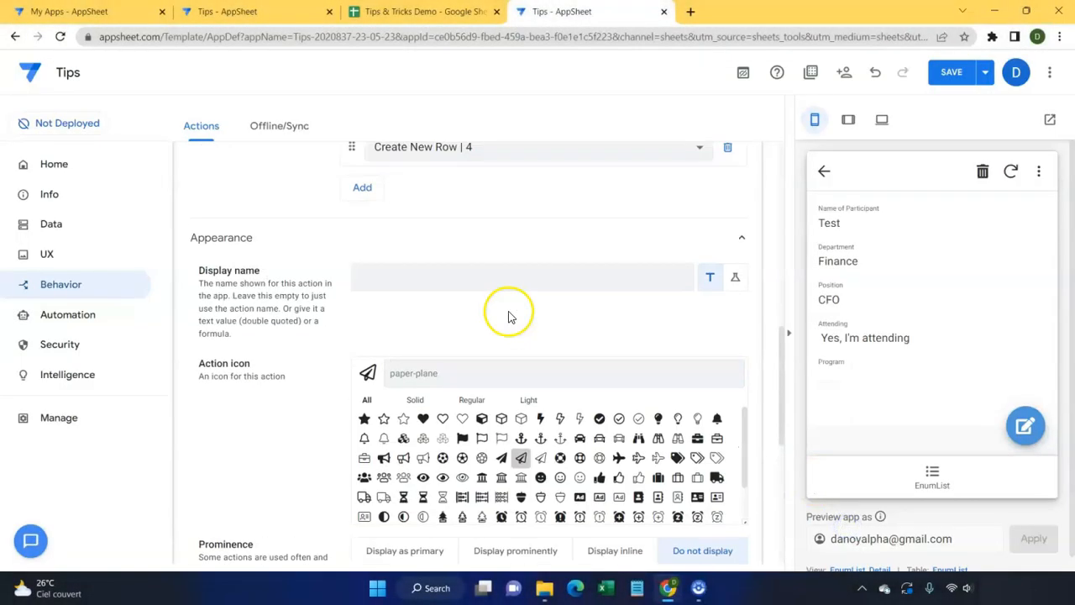
{"action": "left_click", "coordinate": [507, 300]}
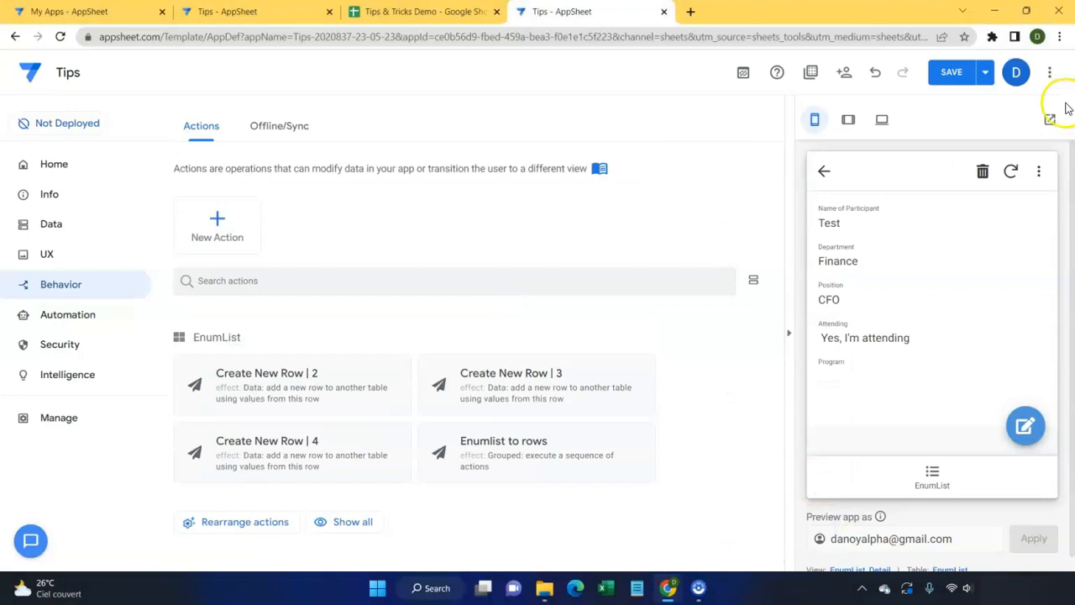
Step: Save the app and open a new-entry form in the EnumList preview
{"action": "left_click", "coordinate": [945, 75]}
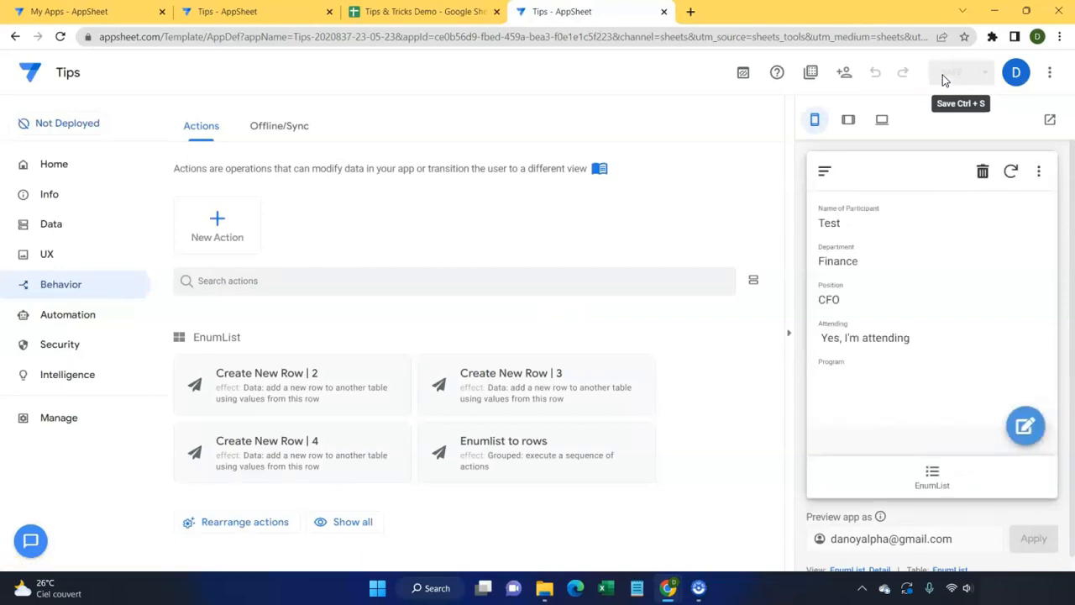
{"action": "left_click", "coordinate": [941, 482]}
{"action": "left_click", "coordinate": [1025, 425]}
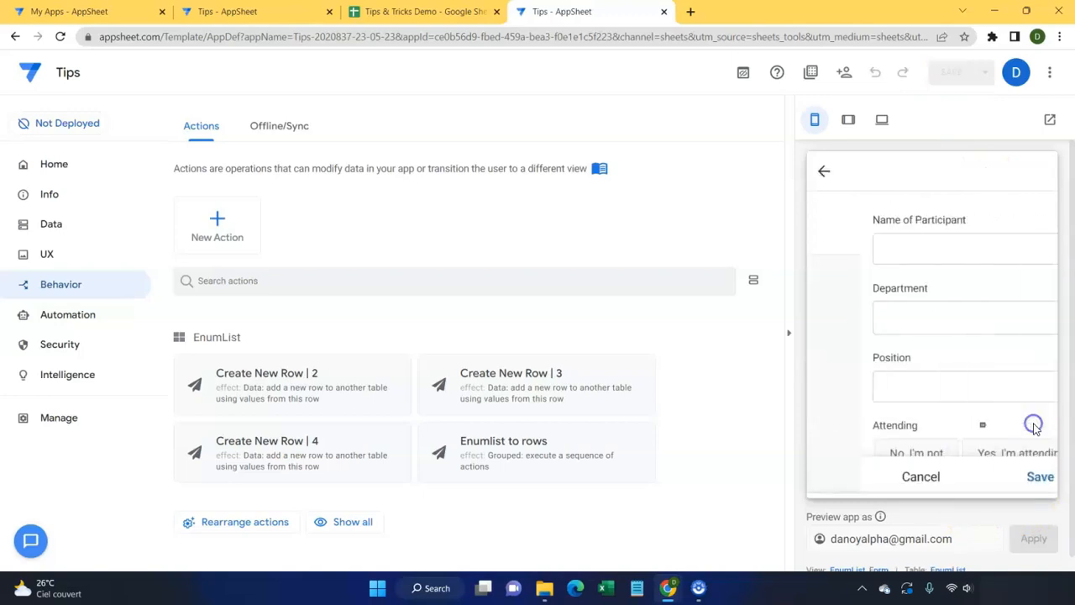
{"action": "scroll", "coordinate": [912, 378], "scroll_direction": "down", "scroll_amount": 2}
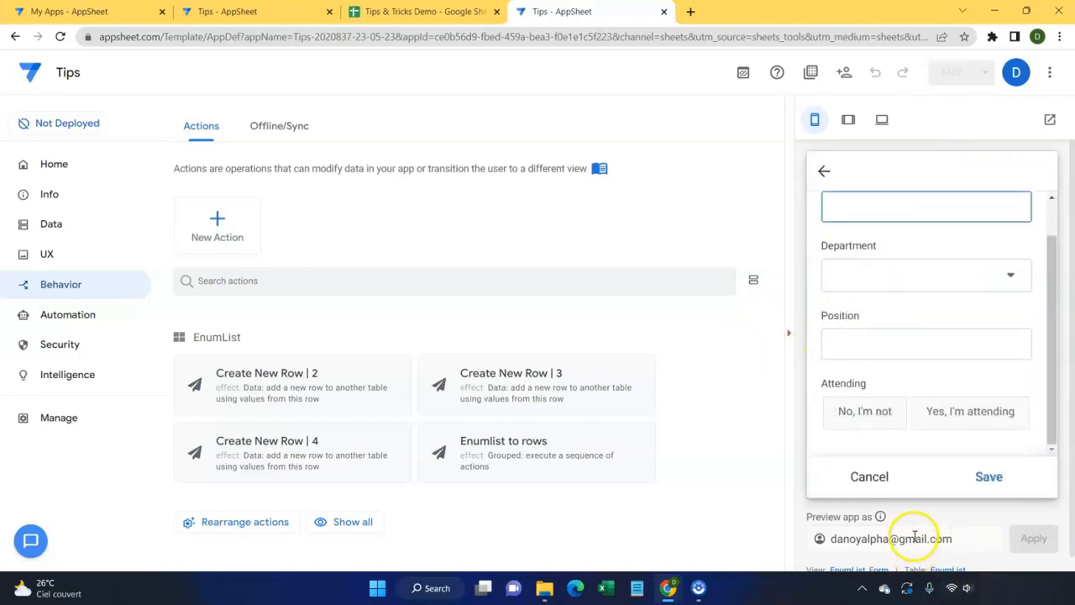
{"action": "scroll", "coordinate": [912, 537], "scroll_direction": "down", "scroll_amount": 1}
Step: Set the EnumList_Form view's Form Saved event action to Enumlist to rows
{"action": "left_click", "coordinate": [882, 556]}
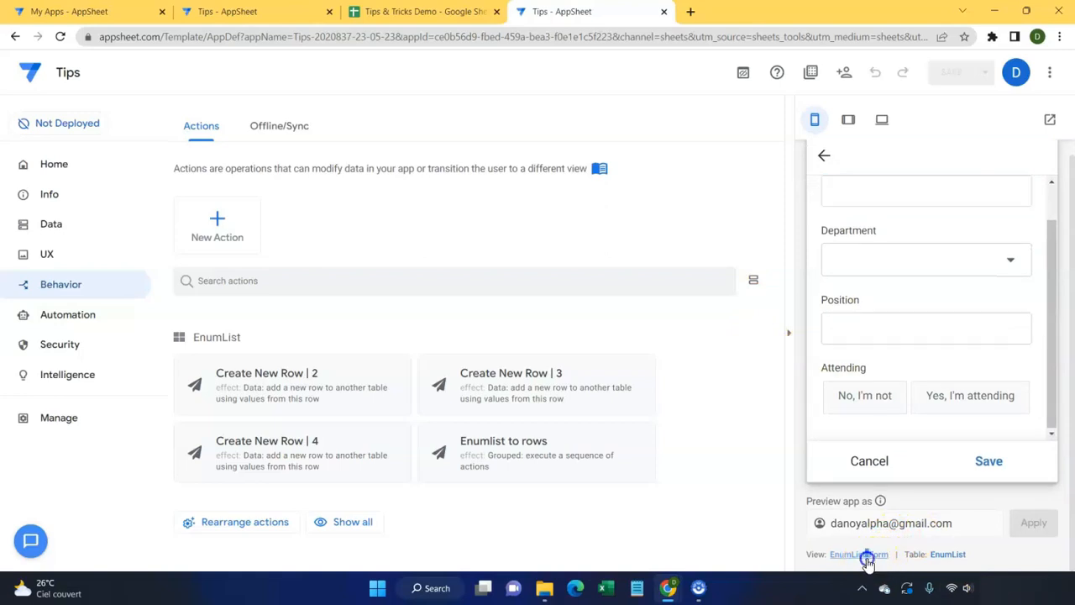
{"action": "scroll", "coordinate": [445, 447], "scroll_direction": "down", "scroll_amount": 4}
{"action": "left_click", "coordinate": [414, 419]}
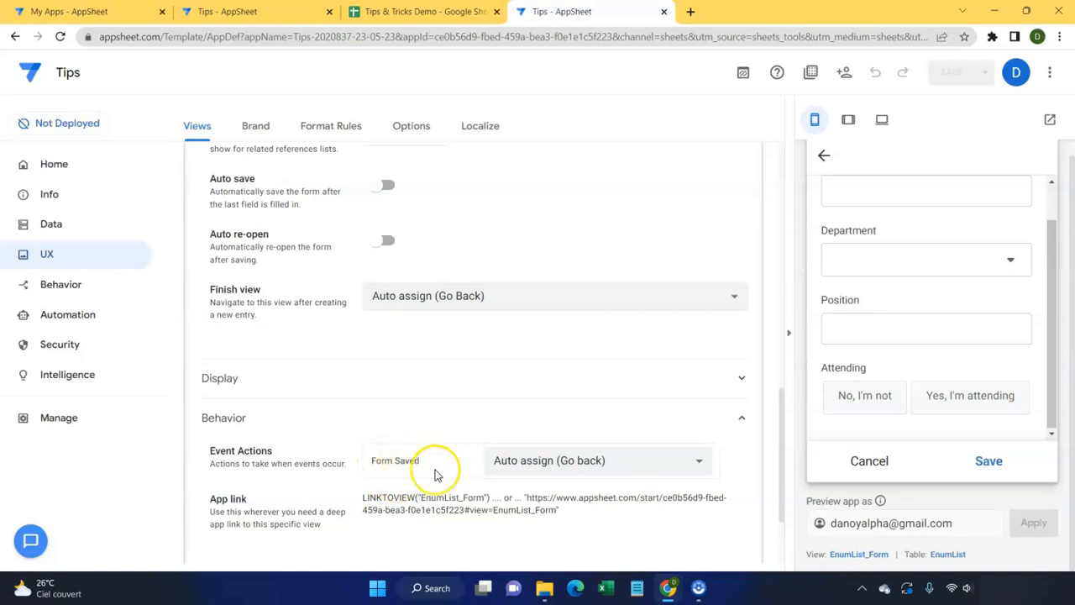
{"action": "left_click", "coordinate": [600, 463]}
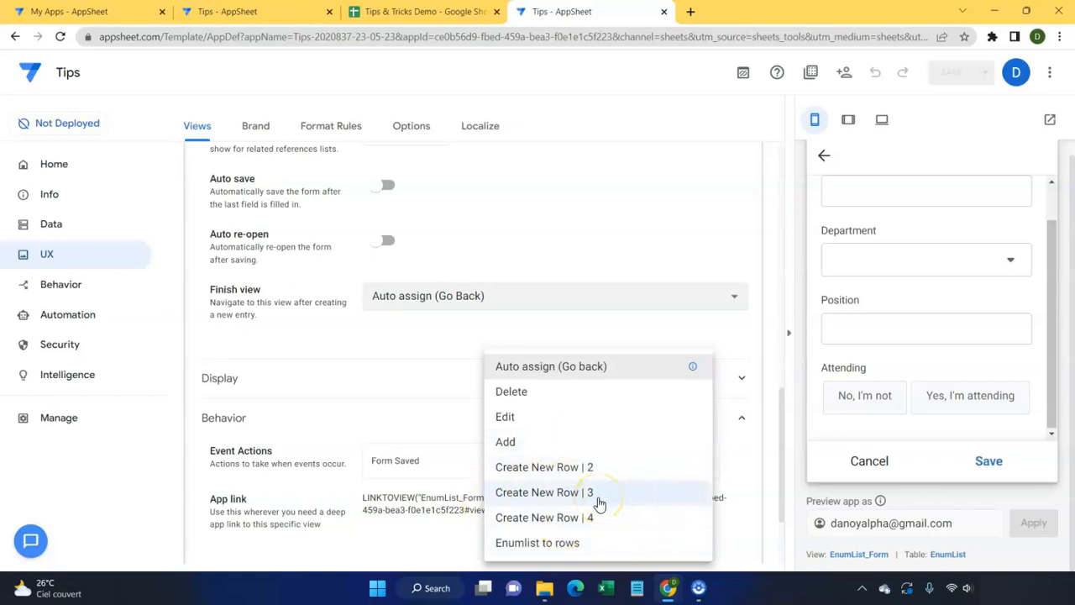
{"action": "left_click", "coordinate": [564, 543]}
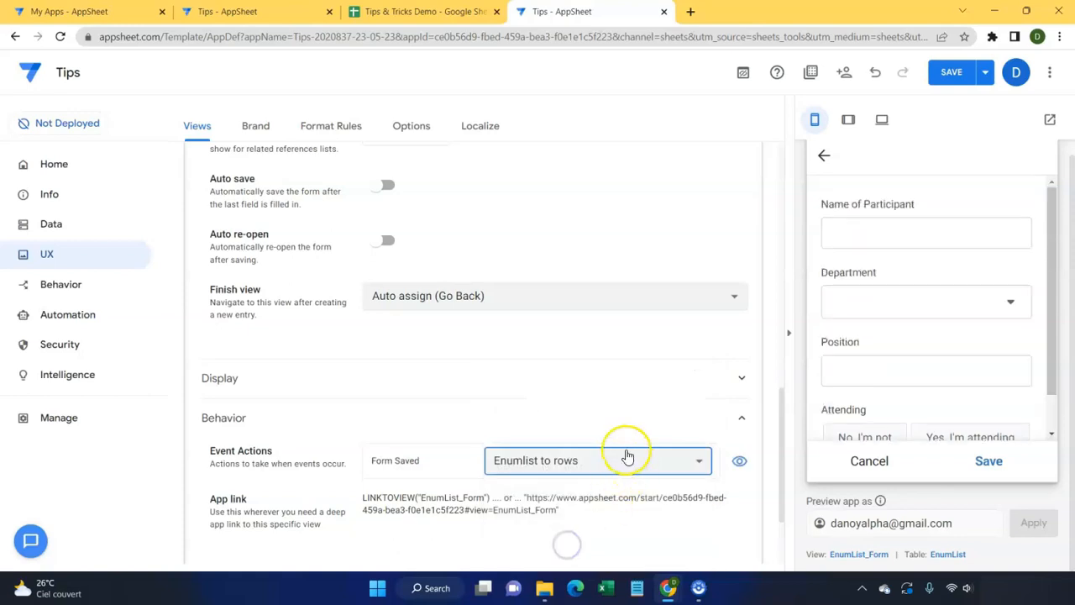
Step: Save the app and begin a preview entry with department Finance, marked as attending
{"action": "left_click", "coordinate": [952, 72]}
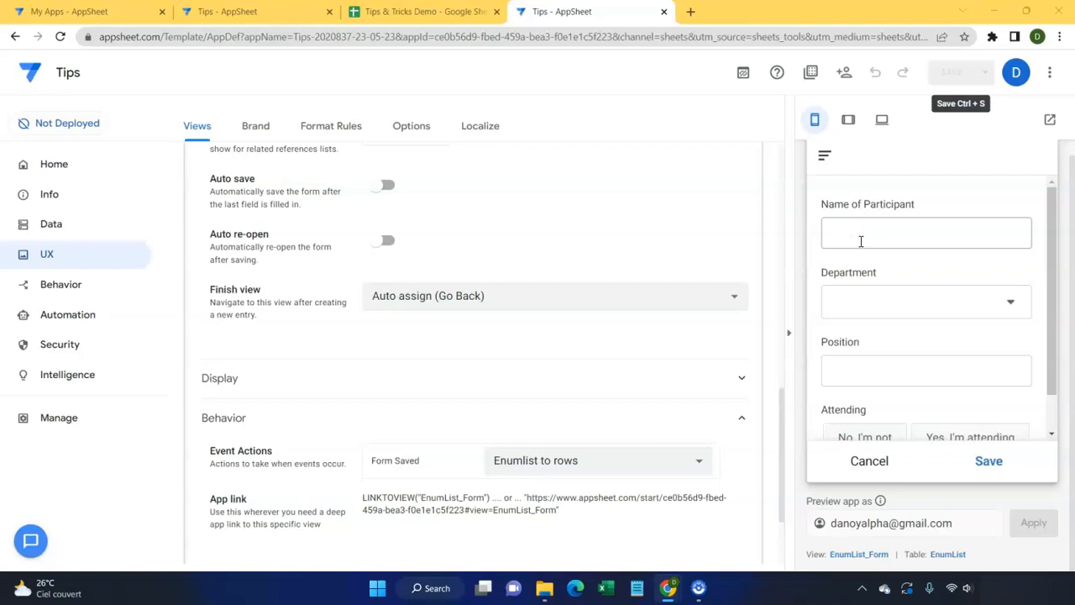
{"action": "left_click", "coordinate": [860, 241]}
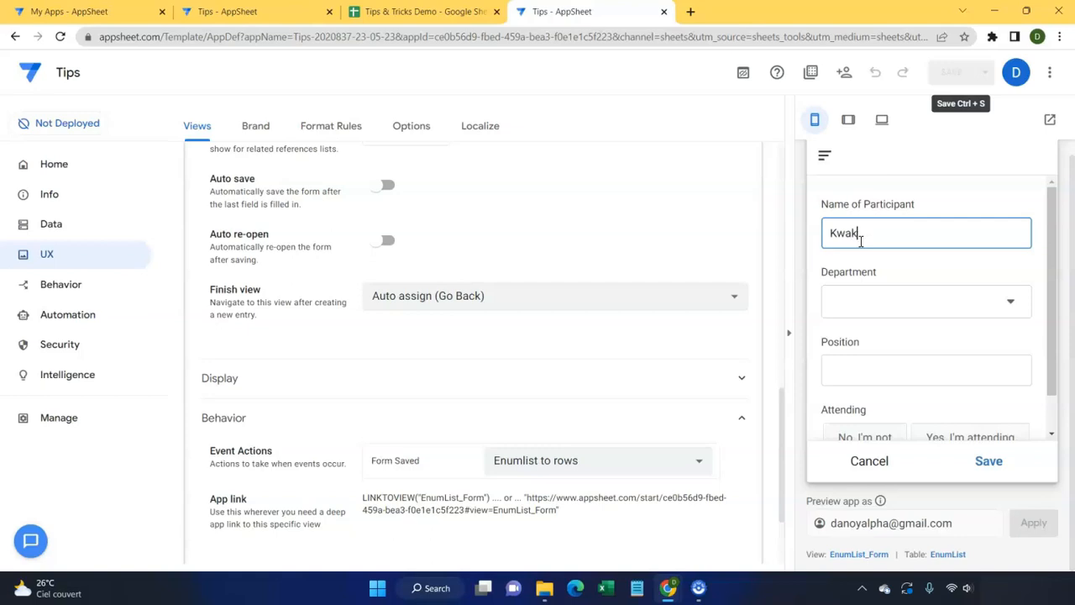
{"action": "left_click", "coordinate": [930, 300]}
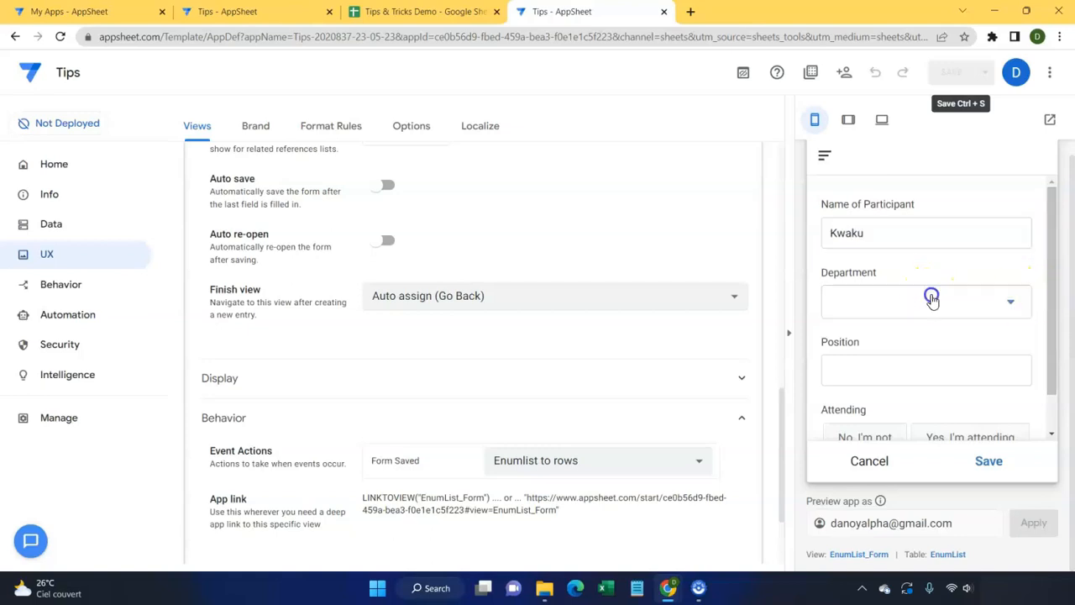
{"action": "left_click", "coordinate": [865, 229]}
{"action": "scroll", "coordinate": [887, 336], "scroll_direction": "down", "scroll_amount": 1}
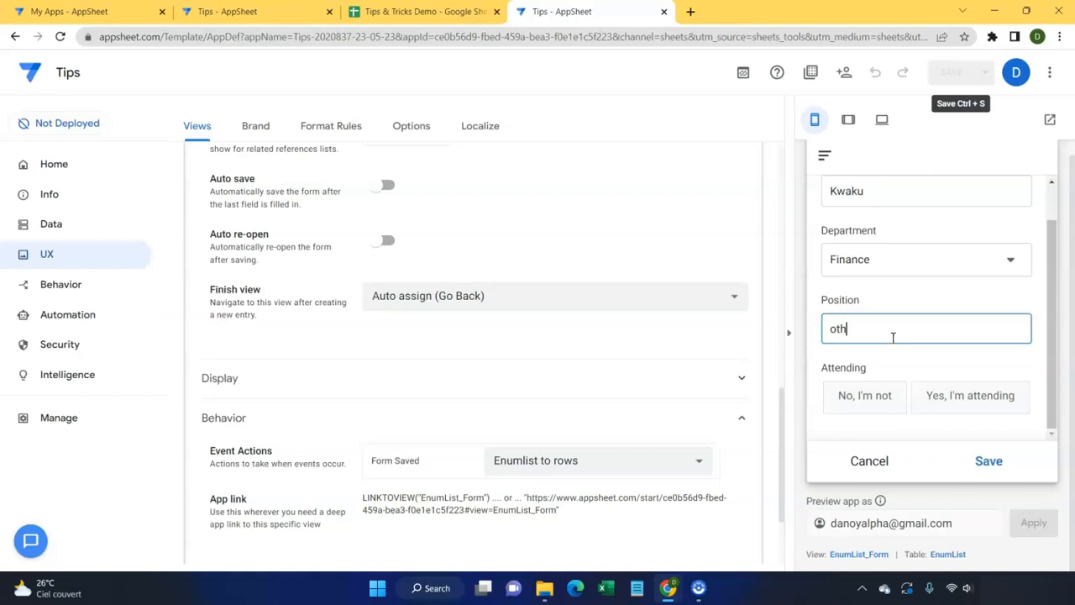
{"action": "left_click", "coordinate": [941, 388]}
{"action": "scroll", "coordinate": [939, 385], "scroll_direction": "down", "scroll_amount": 1}
Step: Select #Program 1, #Program 3 and #Program 4, submit the entry, and open the Tips & Tricks Demo sheet
{"action": "left_click", "coordinate": [924, 406]}
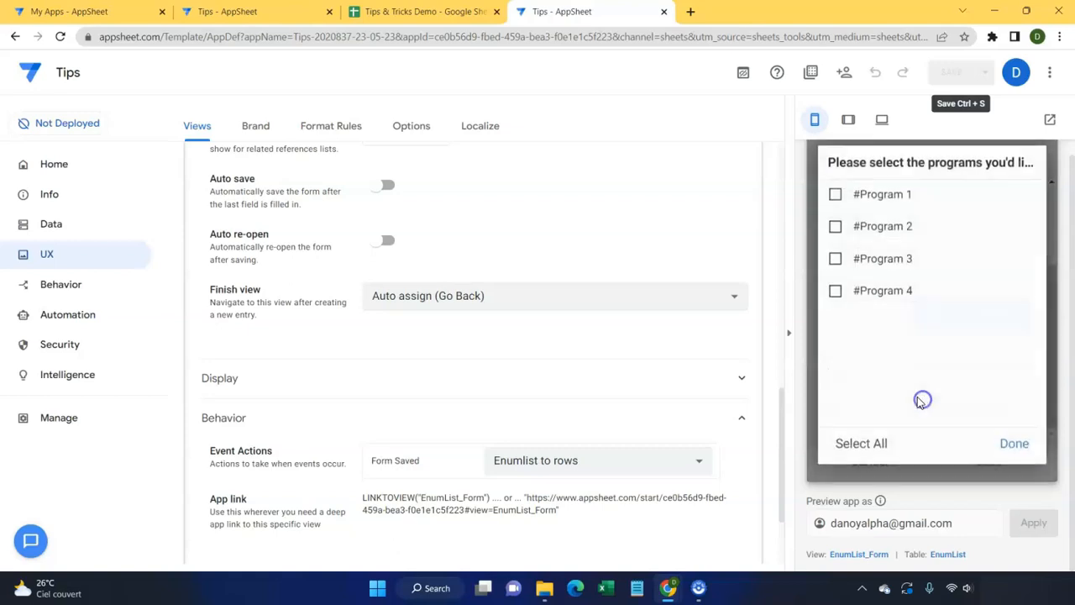
{"action": "left_click", "coordinate": [838, 199]}
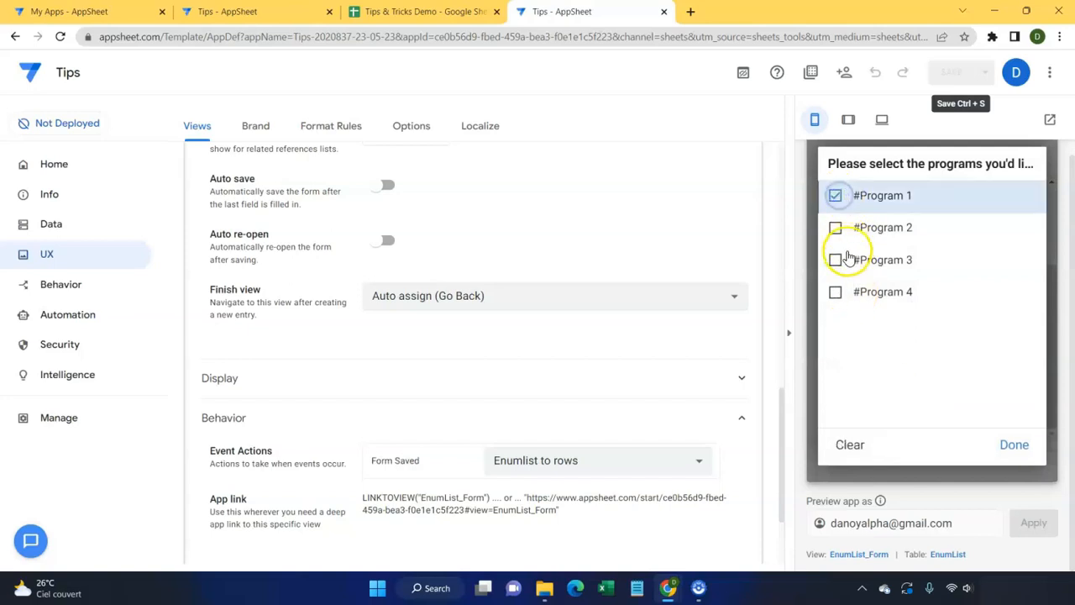
{"action": "left_click", "coordinate": [836, 260]}
{"action": "left_click", "coordinate": [836, 293]}
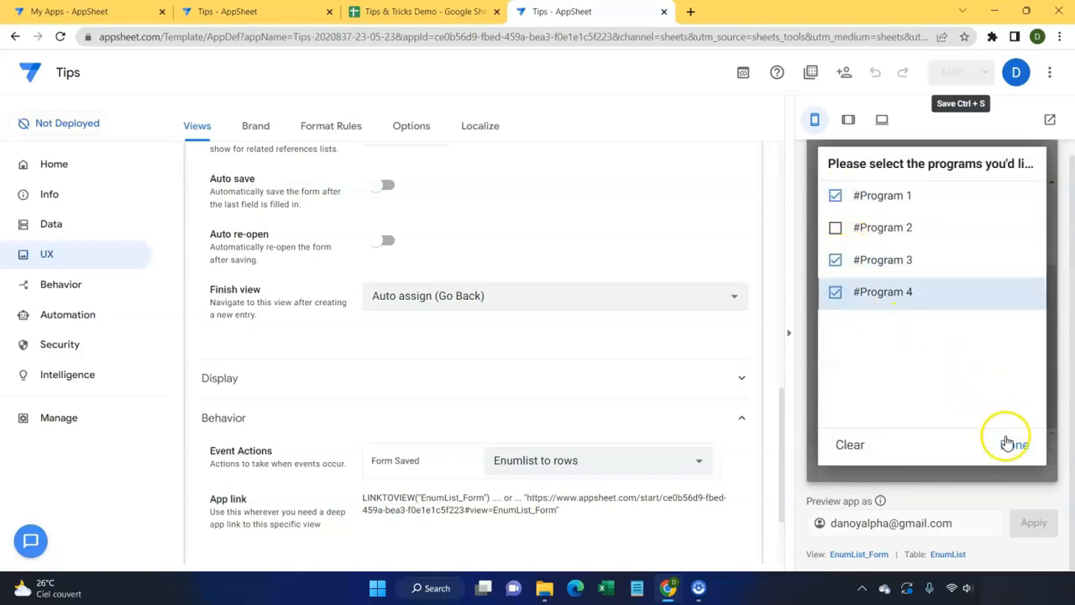
{"action": "left_click", "coordinate": [1012, 445]}
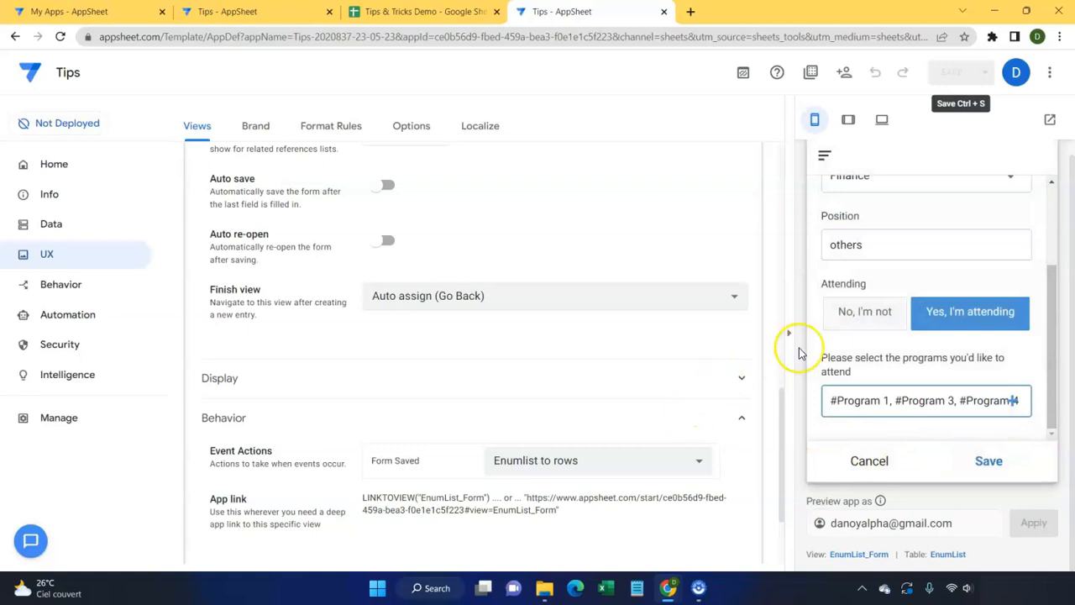
{"action": "left_click", "coordinate": [996, 464]}
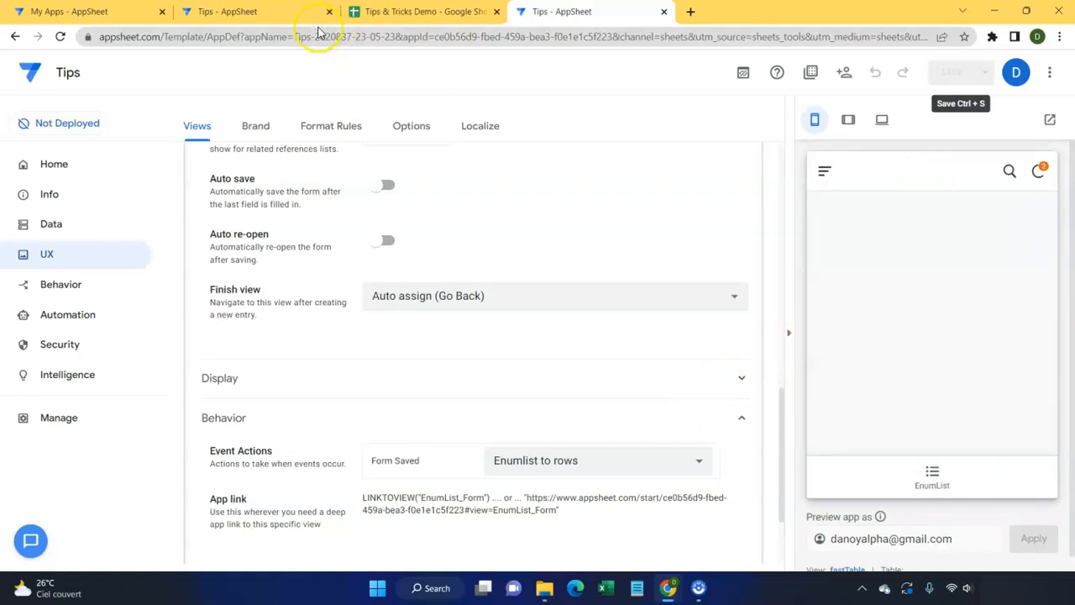
{"action": "left_click", "coordinate": [403, 11]}
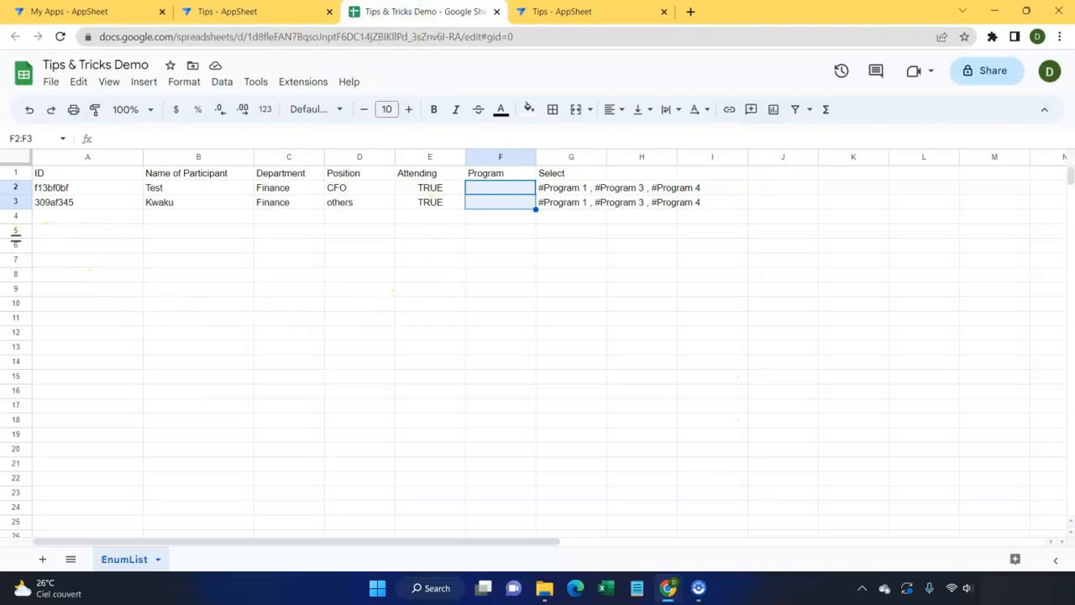
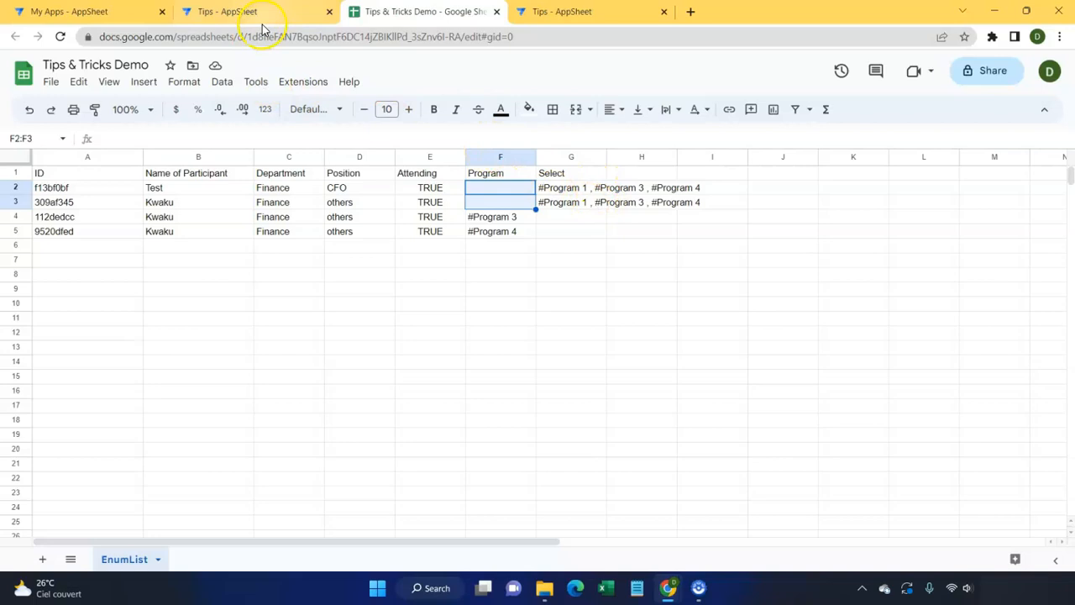
Step: Back in the app editor, create a new blank action under Behavior
{"action": "left_click", "coordinate": [607, 12]}
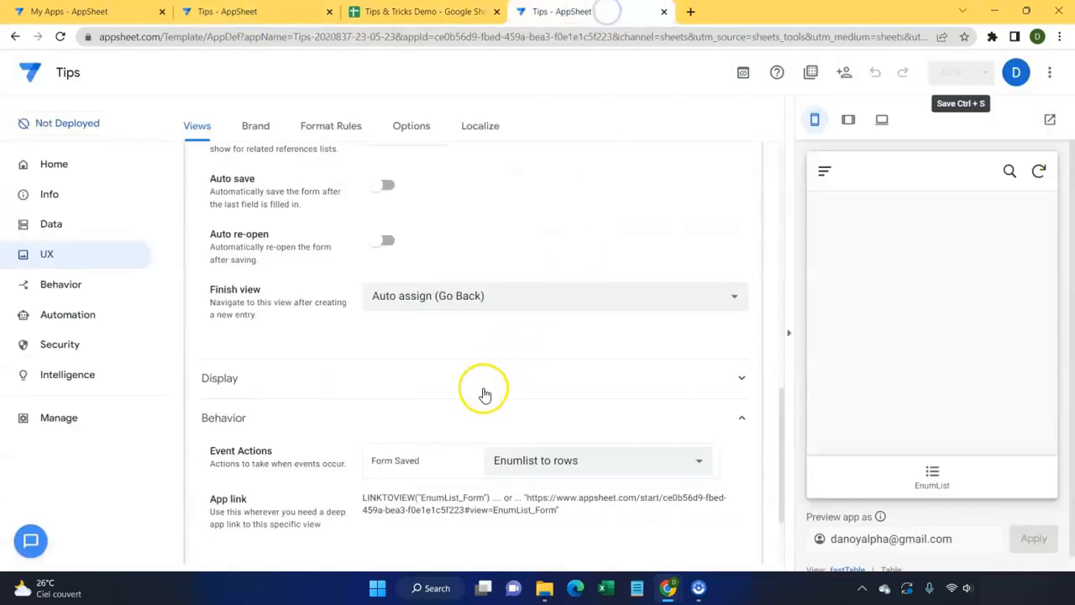
{"action": "scroll", "coordinate": [485, 395], "scroll_direction": "up", "scroll_amount": 10}
{"action": "left_click", "coordinate": [377, 343]}
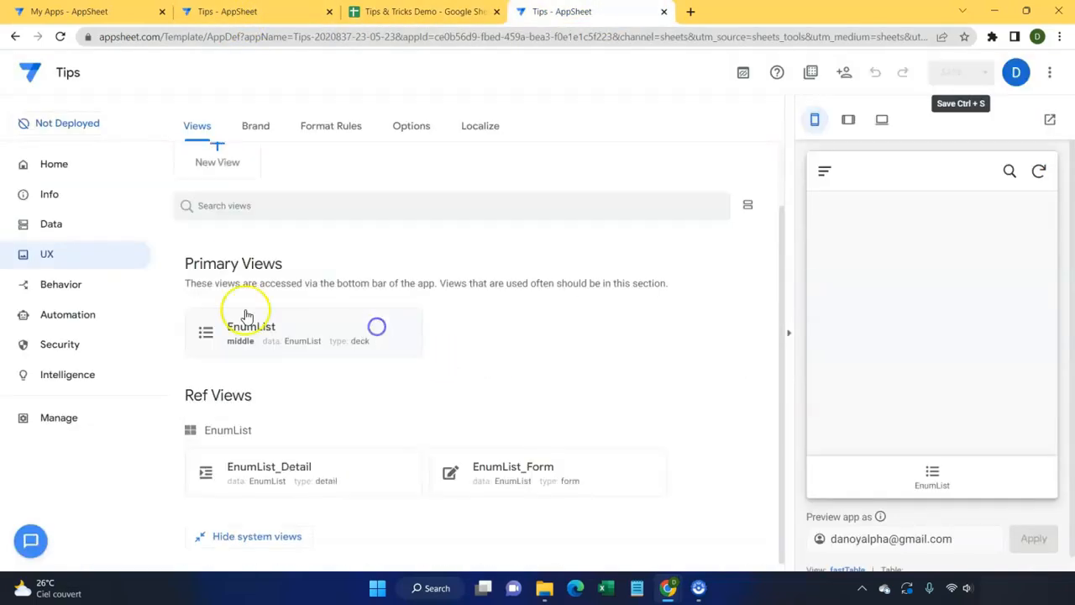
{"action": "left_click", "coordinate": [101, 289]}
{"action": "left_click", "coordinate": [250, 233]}
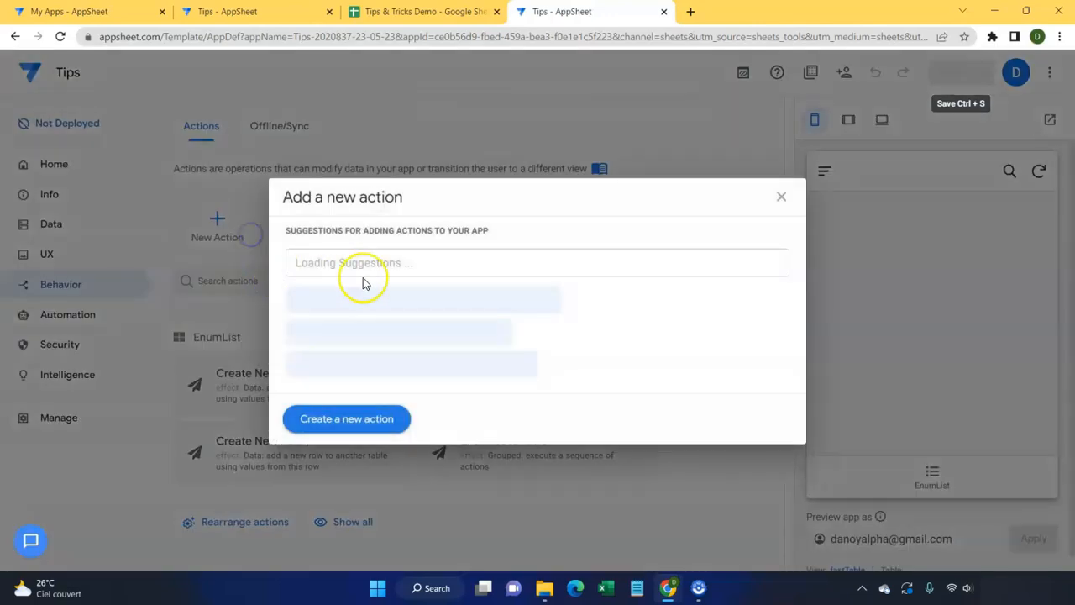
{"action": "left_click", "coordinate": [375, 420]}
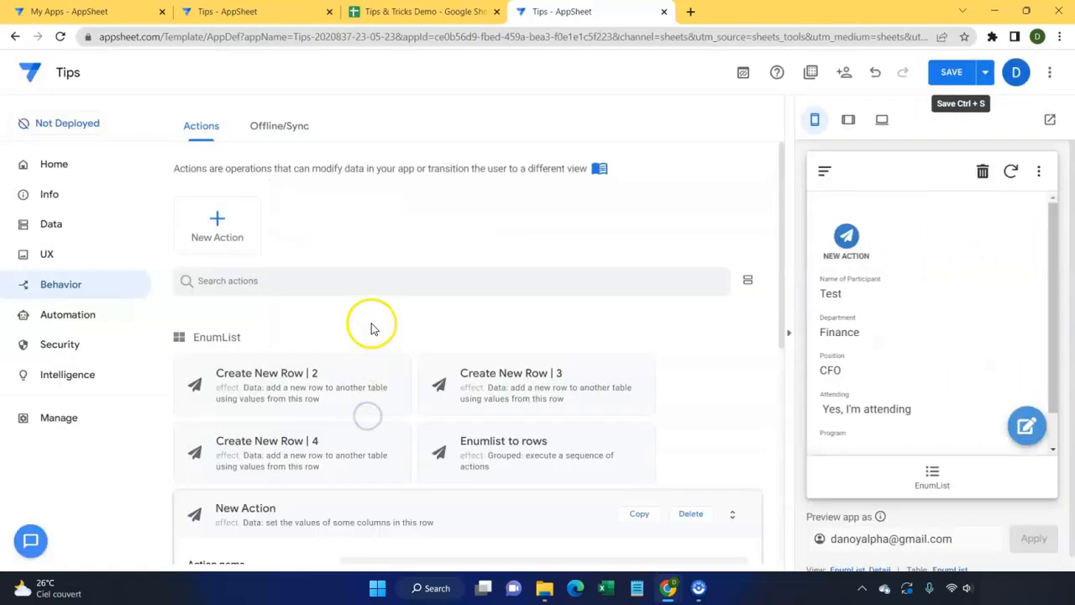
Step: Name the action 'complete row 1' with type 'Data: set the values of some columns'
{"action": "left_click", "coordinate": [413, 224]}
{"action": "left_click_drag", "start_coordinate": [412, 224], "coordinate": [331, 234]}
{"action": "key", "text": "BackSpace"}
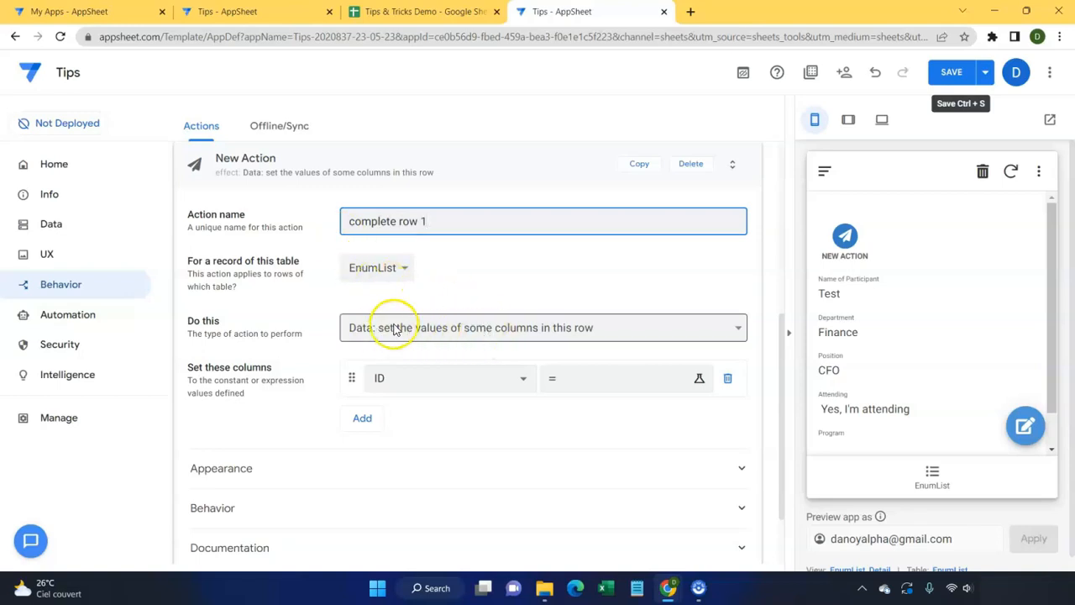
{"action": "left_click", "coordinate": [435, 336]}
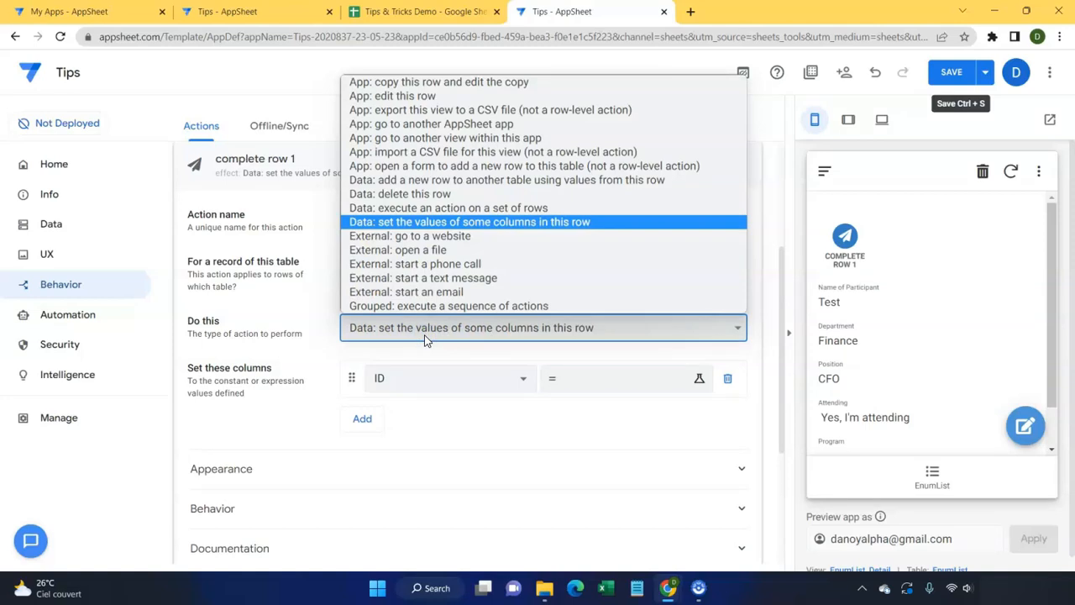
{"action": "left_click", "coordinate": [451, 223]}
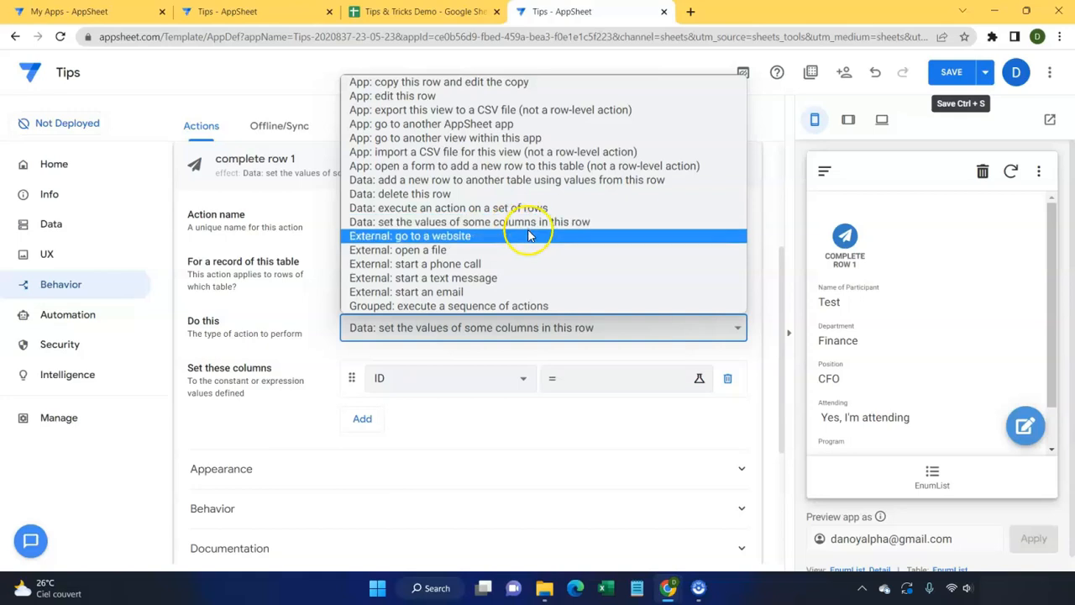
{"action": "left_click", "coordinate": [546, 222]}
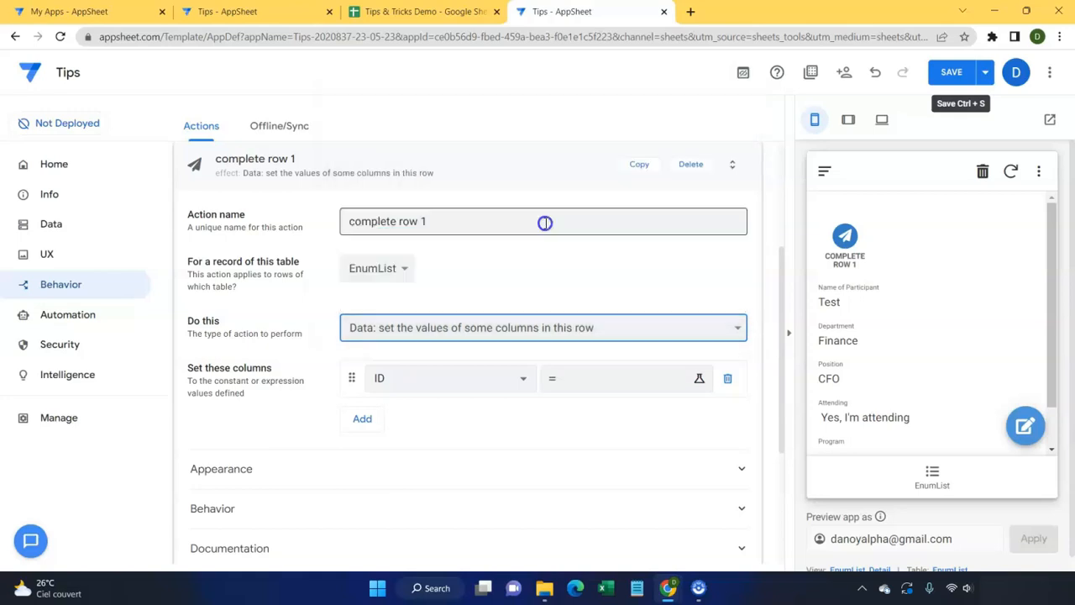
Step: Set the Program column to index([select],1) in the action
{"action": "left_click", "coordinate": [477, 385]}
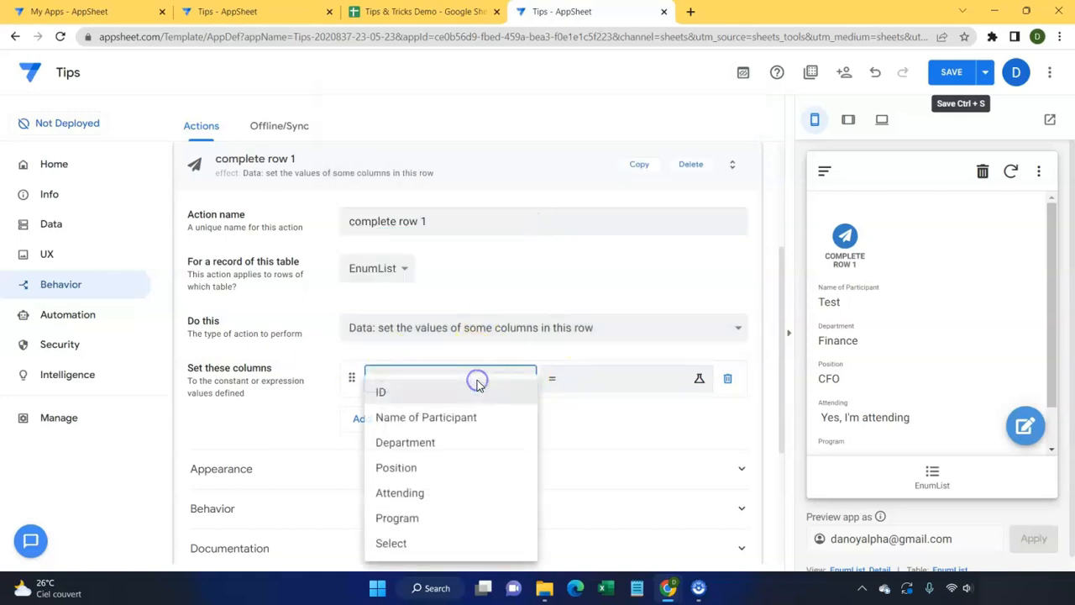
{"action": "left_click", "coordinate": [437, 516]}
{"action": "left_click", "coordinate": [593, 389]}
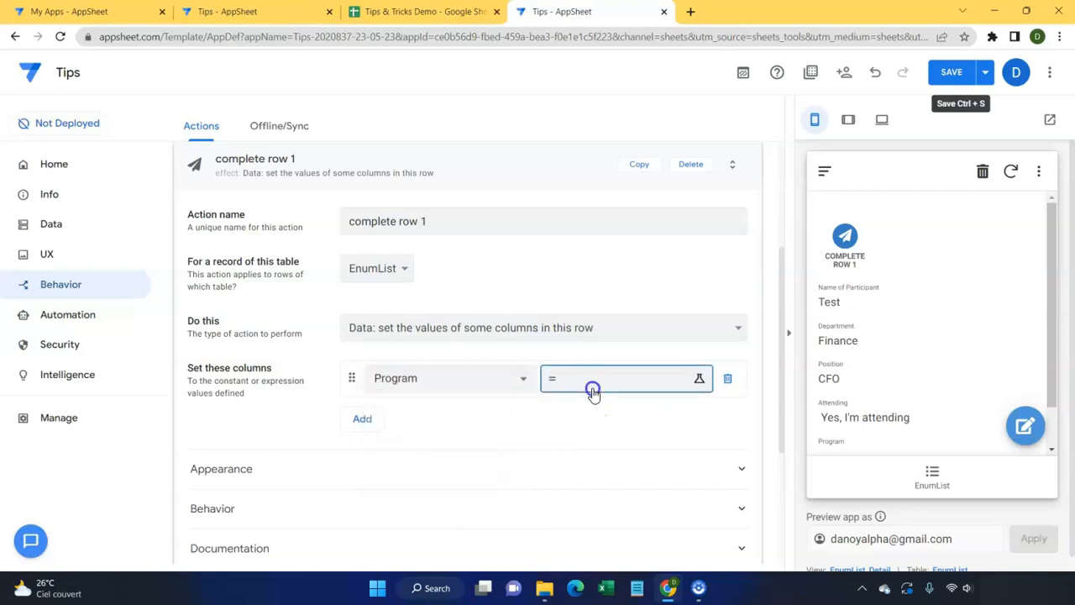
{"action": "type", "text": "index([sel"}
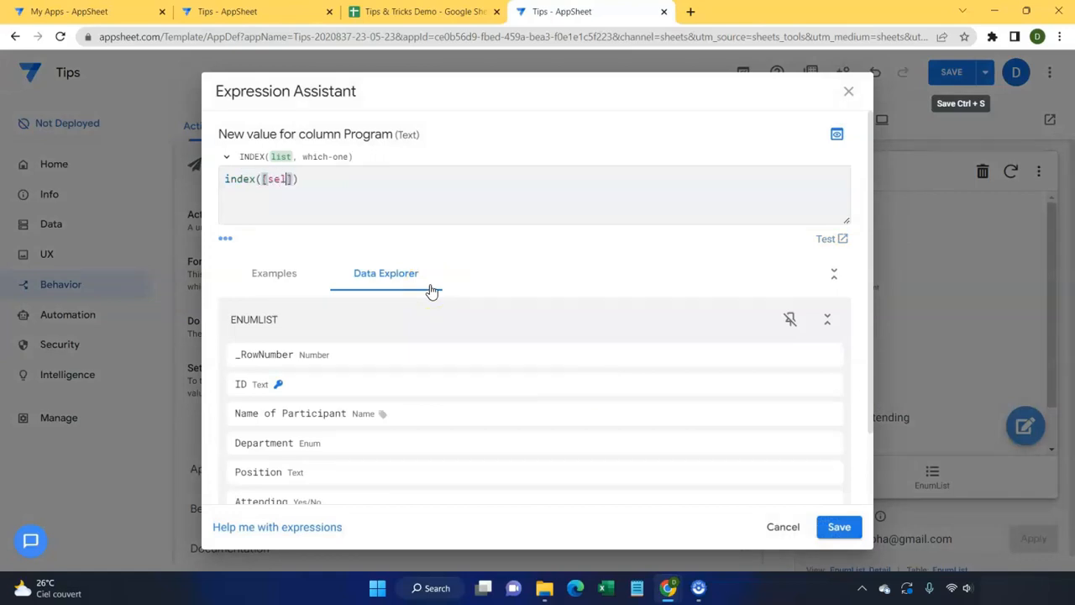
{"action": "type", "text": ",1"}
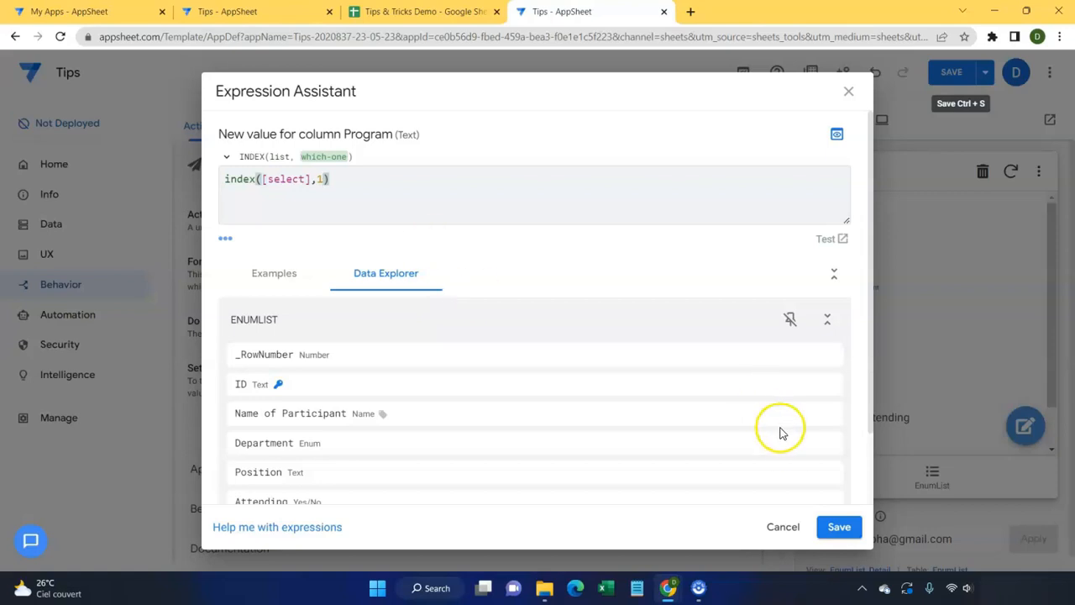
{"action": "left_click", "coordinate": [832, 514]}
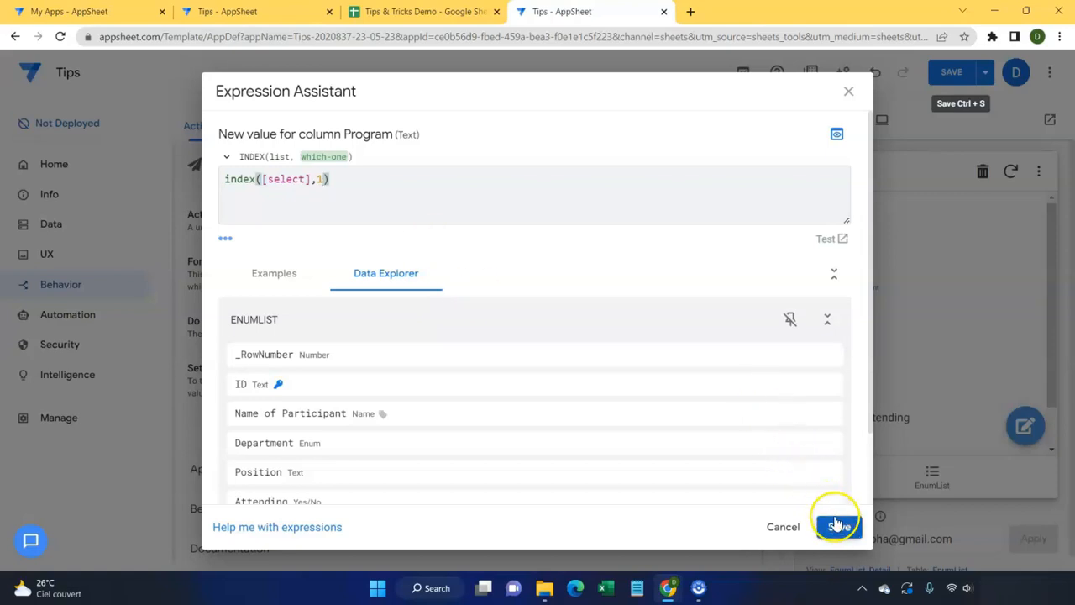
{"action": "left_click", "coordinate": [828, 521]}
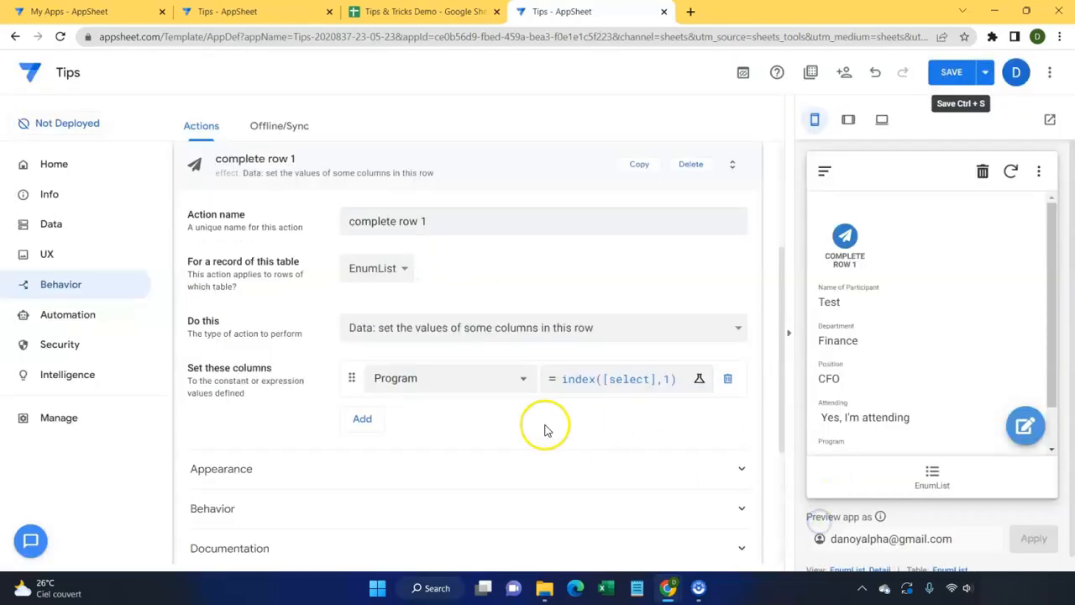
Step: Add the Select column set to an empty value "" and collapse the action
{"action": "left_click", "coordinate": [376, 418]}
{"action": "left_click", "coordinate": [399, 416]}
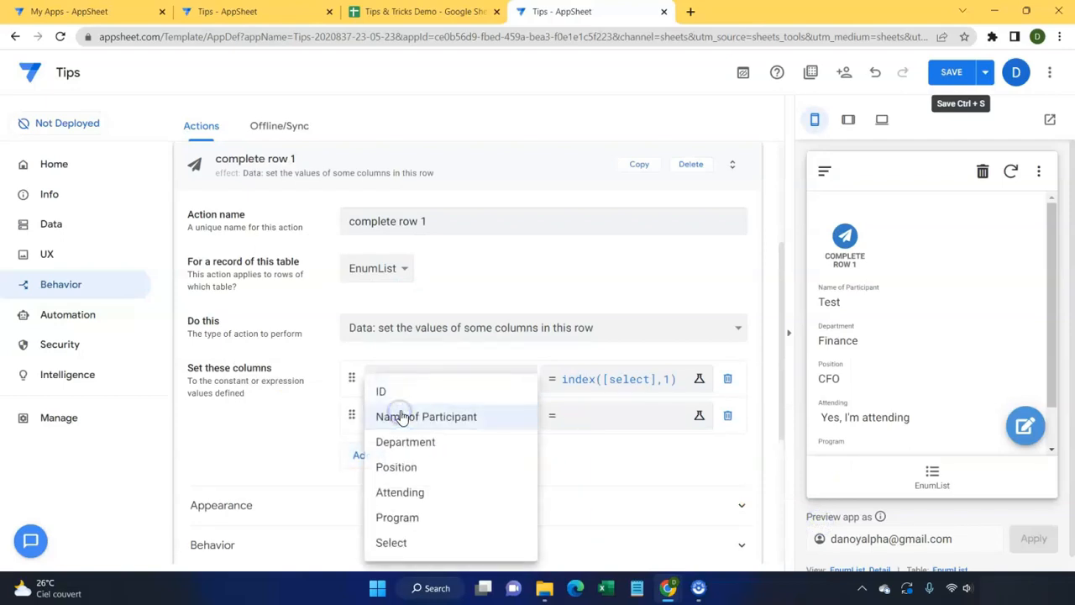
{"action": "left_click", "coordinate": [419, 541]}
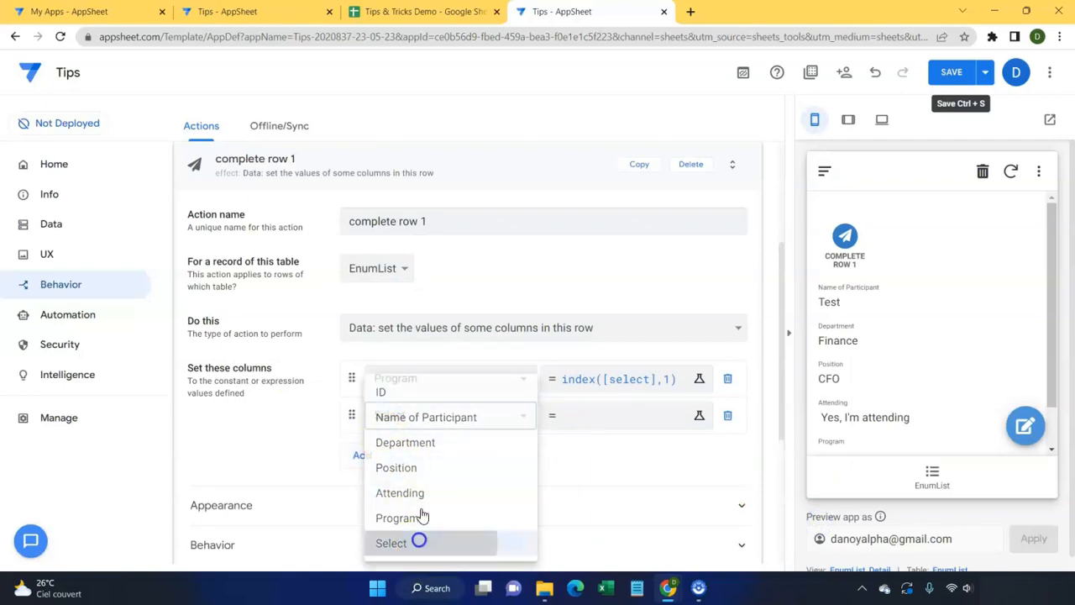
{"action": "left_click", "coordinate": [606, 420]}
{"action": "type", "text": "\"\""}
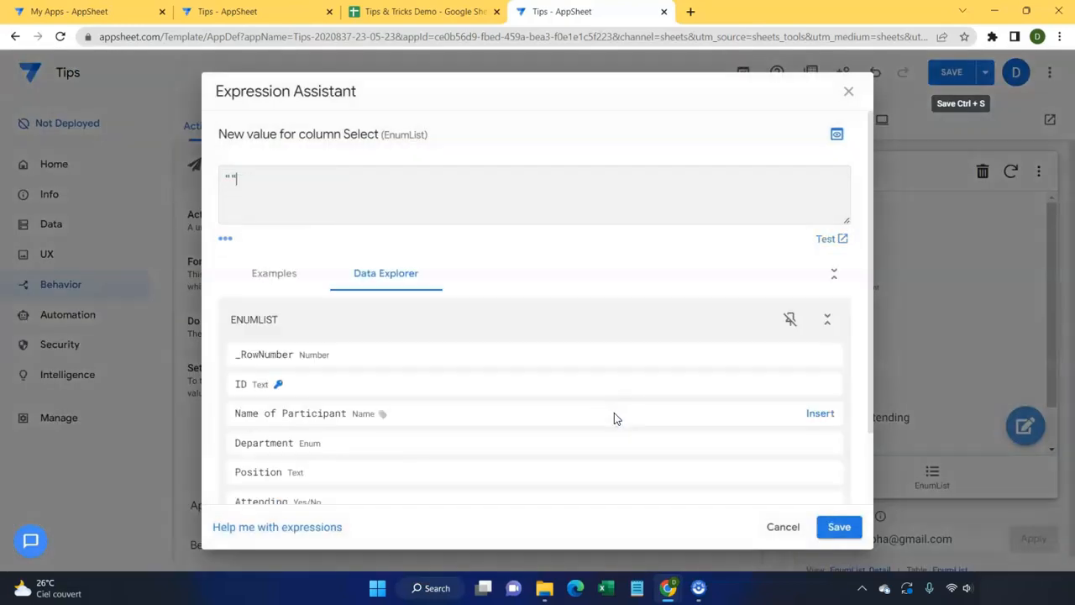
{"action": "left_click", "coordinate": [836, 525]}
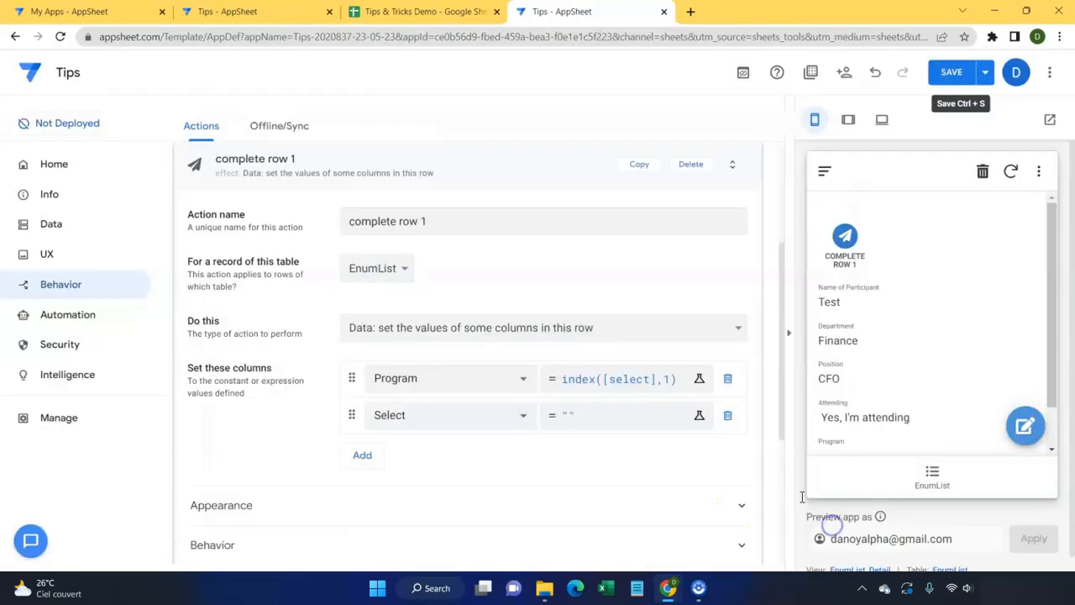
{"action": "left_click", "coordinate": [503, 169]}
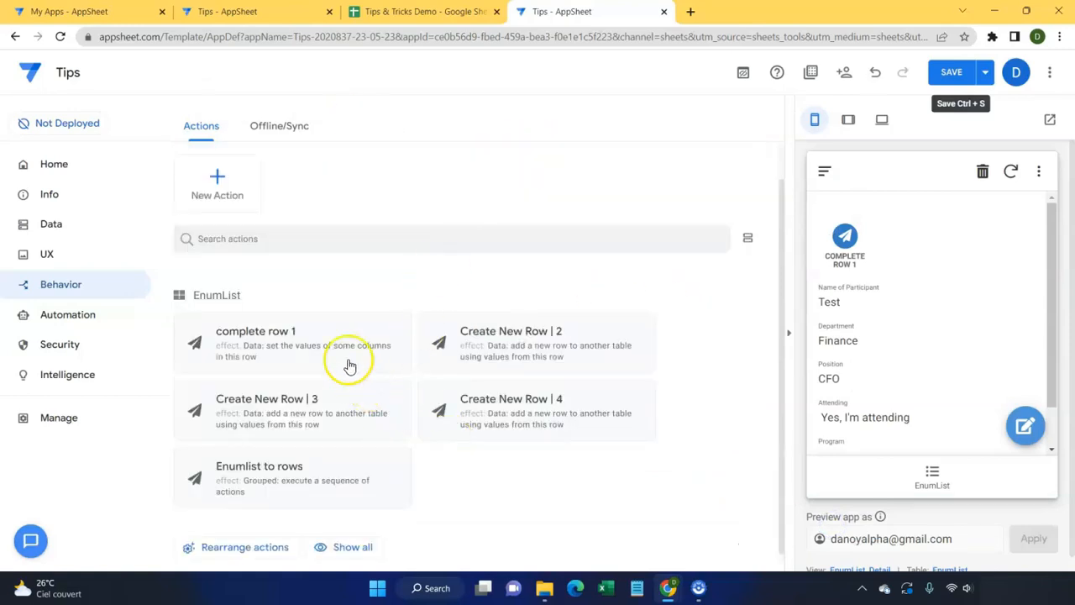
Step: Append complete row 1 to Enumlist to rows, after Create New Row 2, 3 and 4
{"action": "left_click", "coordinate": [303, 484]}
{"action": "scroll", "coordinate": [365, 422], "scroll_direction": "down", "scroll_amount": 2}
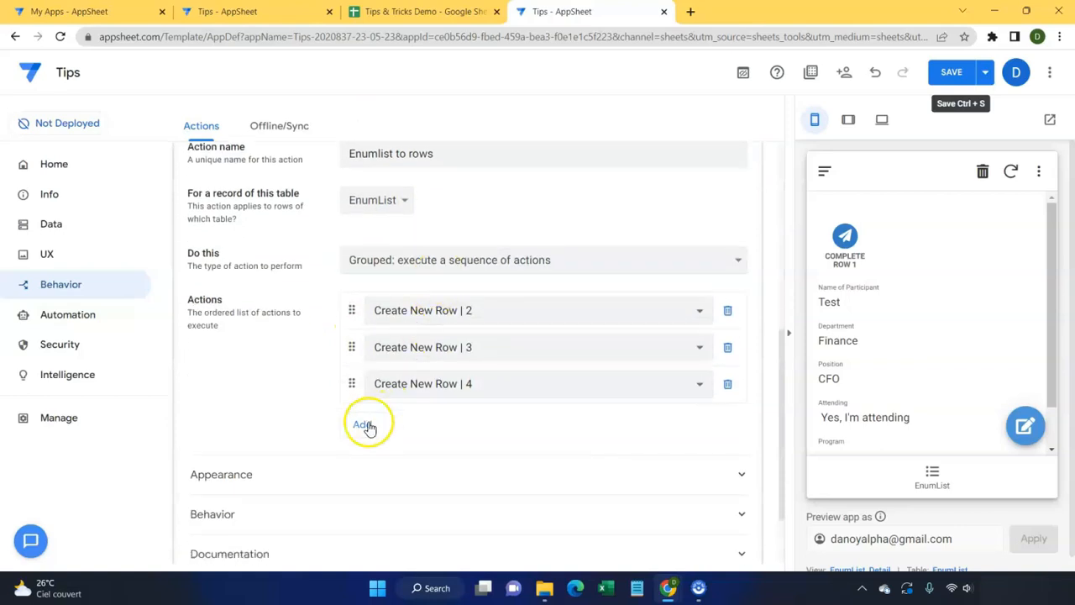
{"action": "left_click", "coordinate": [363, 428]}
{"action": "left_click", "coordinate": [384, 415]}
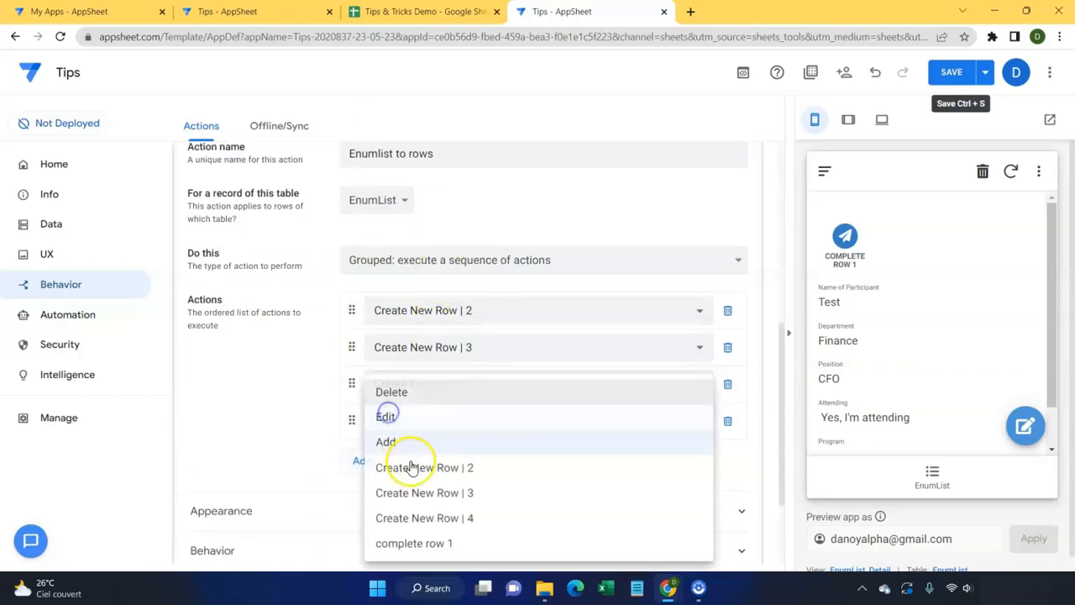
{"action": "left_click", "coordinate": [418, 542]}
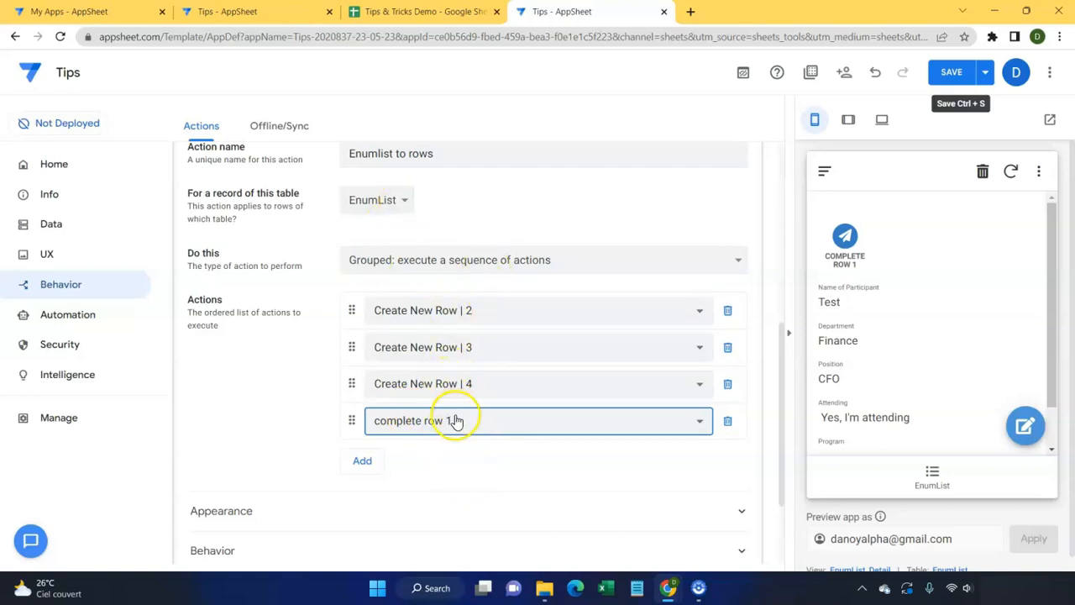
{"action": "scroll", "coordinate": [392, 306], "scroll_direction": "up", "scroll_amount": 4}
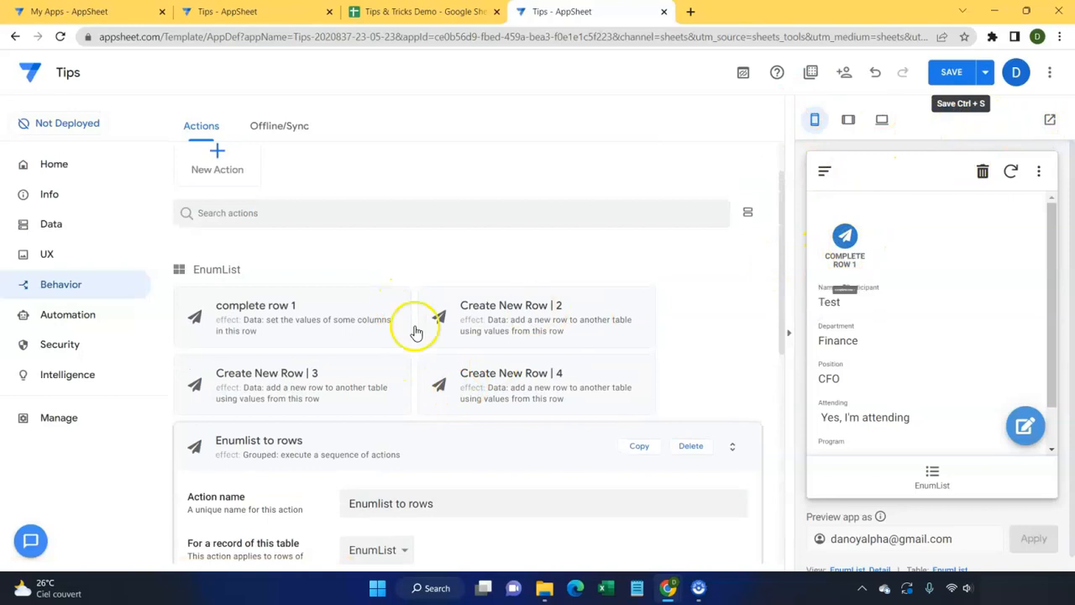
Step: Set the complete row 1 action's Prominence to Do not display
{"action": "left_click", "coordinate": [338, 323]}
{"action": "scroll", "coordinate": [403, 336], "scroll_direction": "down", "scroll_amount": 8}
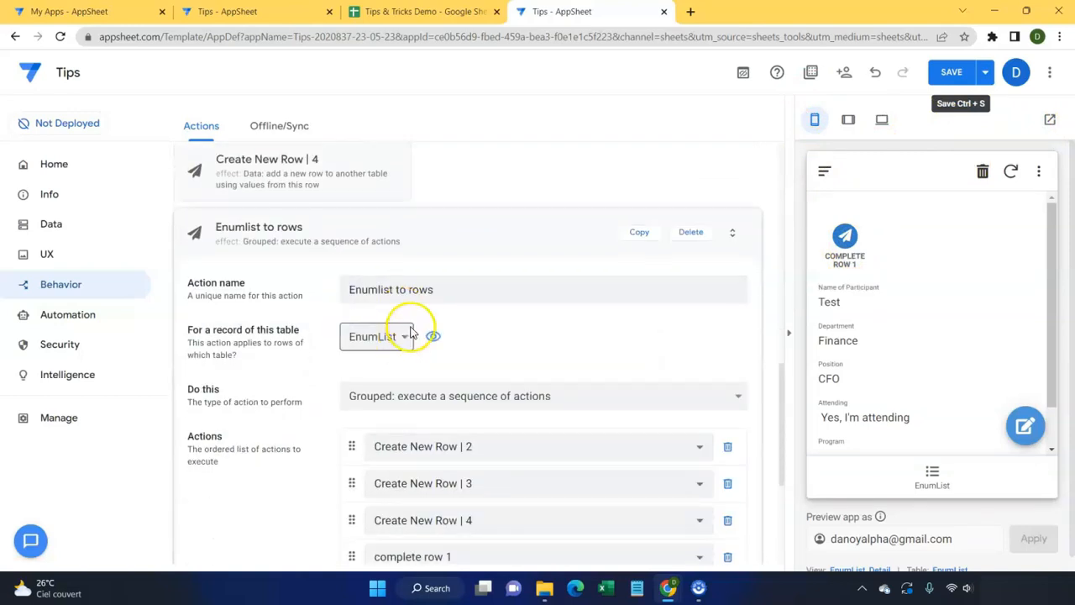
{"action": "scroll", "coordinate": [414, 323], "scroll_direction": "up", "scroll_amount": 4}
{"action": "left_click", "coordinate": [420, 312]}
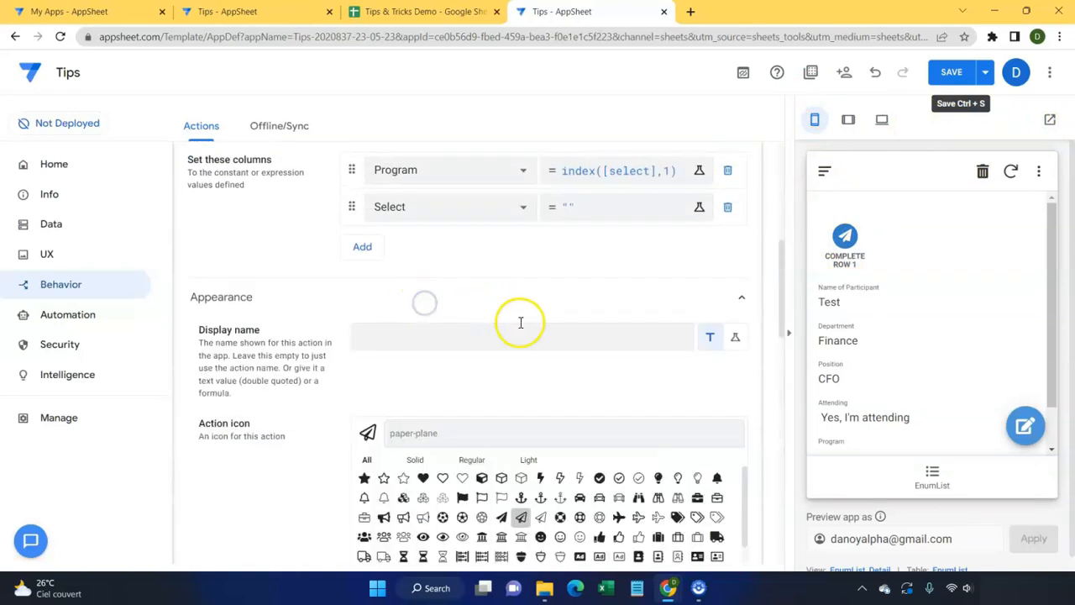
{"action": "scroll", "coordinate": [521, 319], "scroll_direction": "down", "scroll_amount": 5}
{"action": "scroll", "coordinate": [521, 336], "scroll_direction": "up", "scroll_amount": 3}
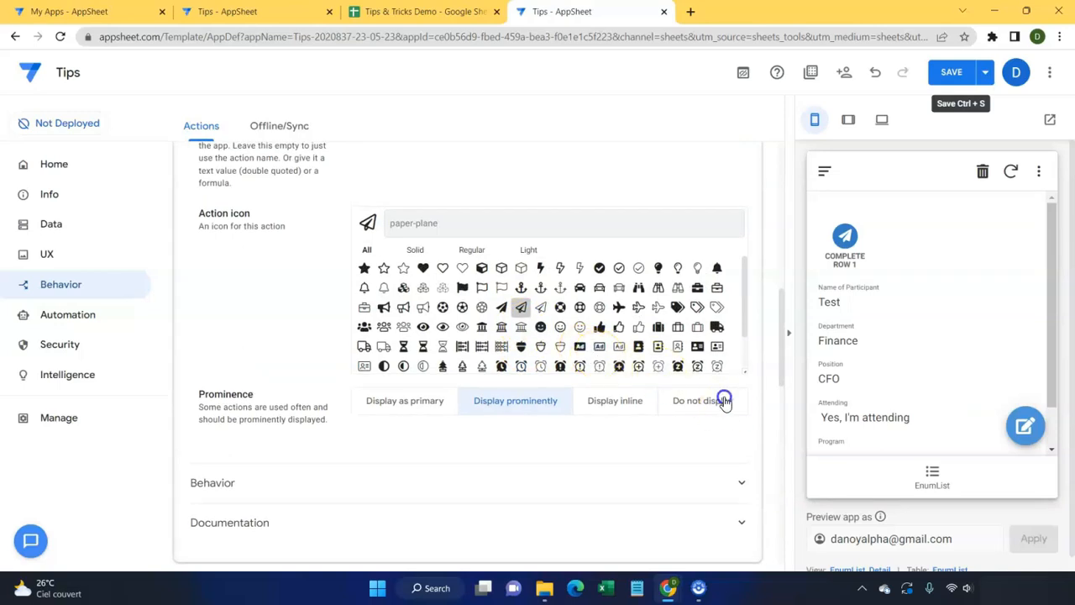
{"action": "left_click", "coordinate": [722, 401]}
{"action": "scroll", "coordinate": [392, 424], "scroll_direction": "down", "scroll_amount": 1}
Step: Make the action's Only if condition [attending]="True" and save the app
{"action": "left_click", "coordinate": [313, 412]}
{"action": "scroll", "coordinate": [353, 367], "scroll_direction": "down", "scroll_amount": 3}
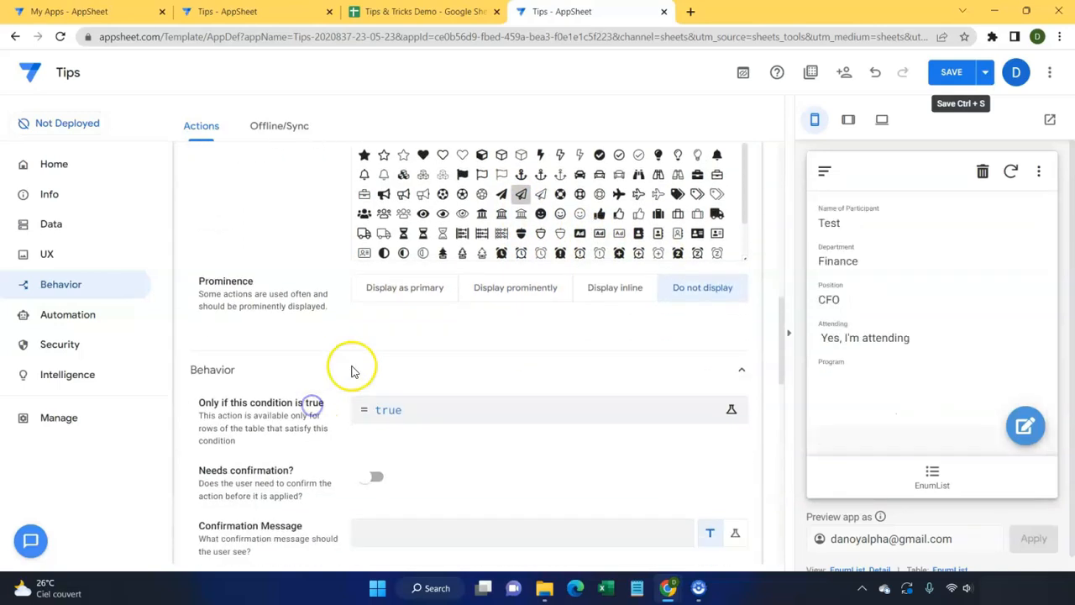
{"action": "left_click", "coordinate": [426, 252]}
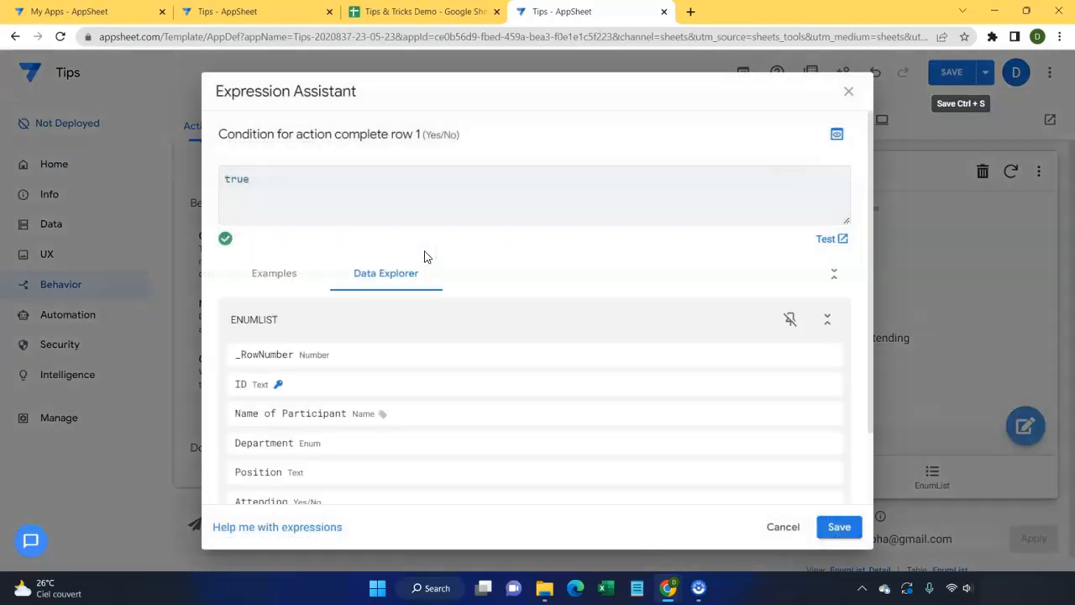
{"action": "type", "text": "["}
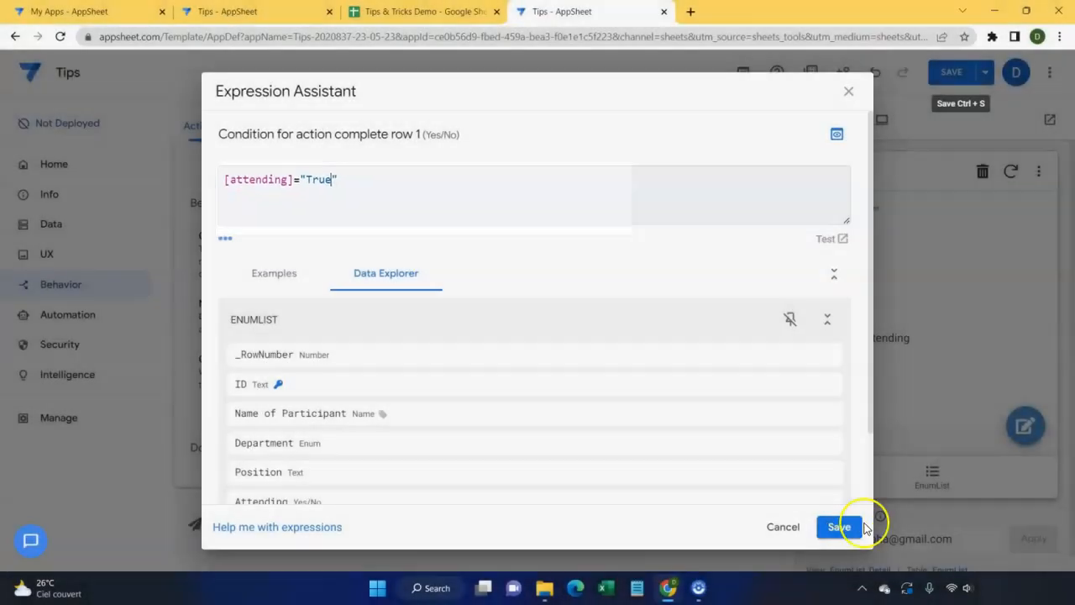
{"action": "left_click", "coordinate": [839, 527]}
{"action": "left_click", "coordinate": [954, 71]}
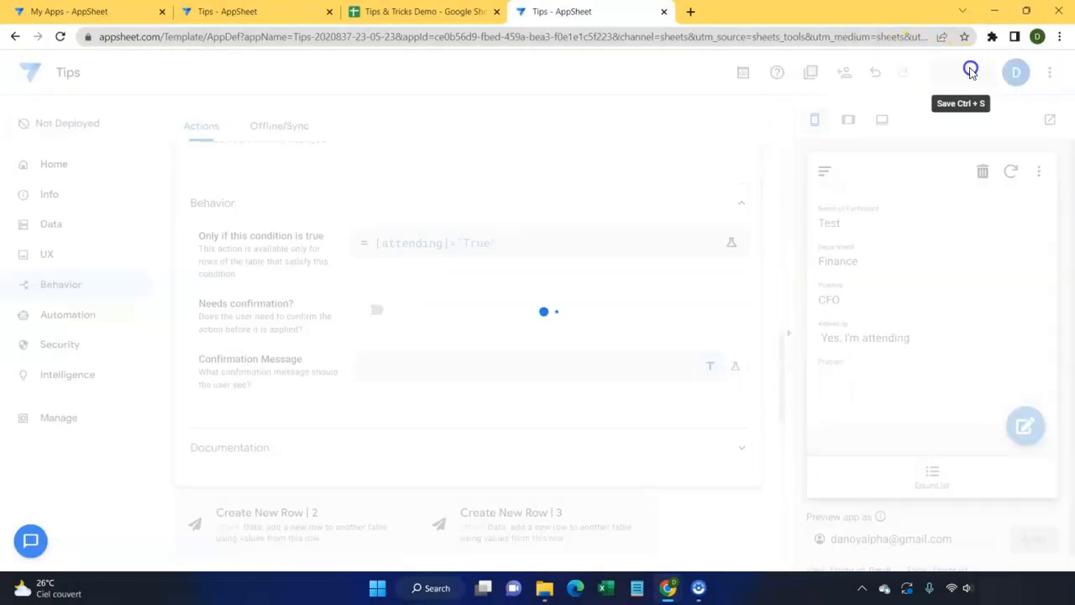
Step: Start a preview record with the participant's name, department Others, position Admin, marked attending
{"action": "left_click", "coordinate": [434, 301]}
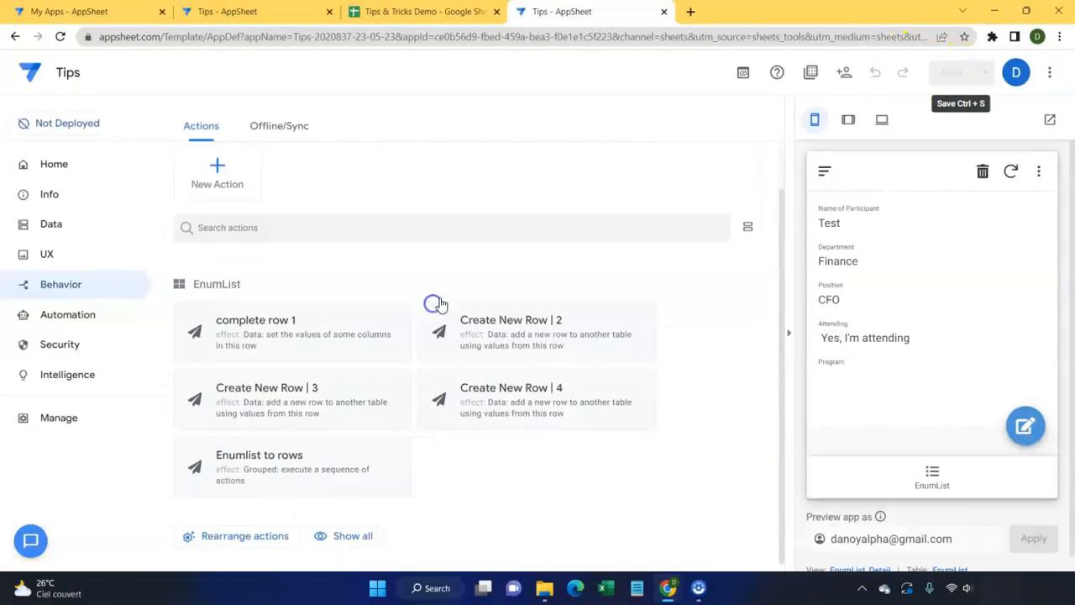
{"action": "left_click", "coordinate": [1026, 428]}
{"action": "left_click", "coordinate": [858, 265]}
{"action": "type", "text": "Emmapearl"}
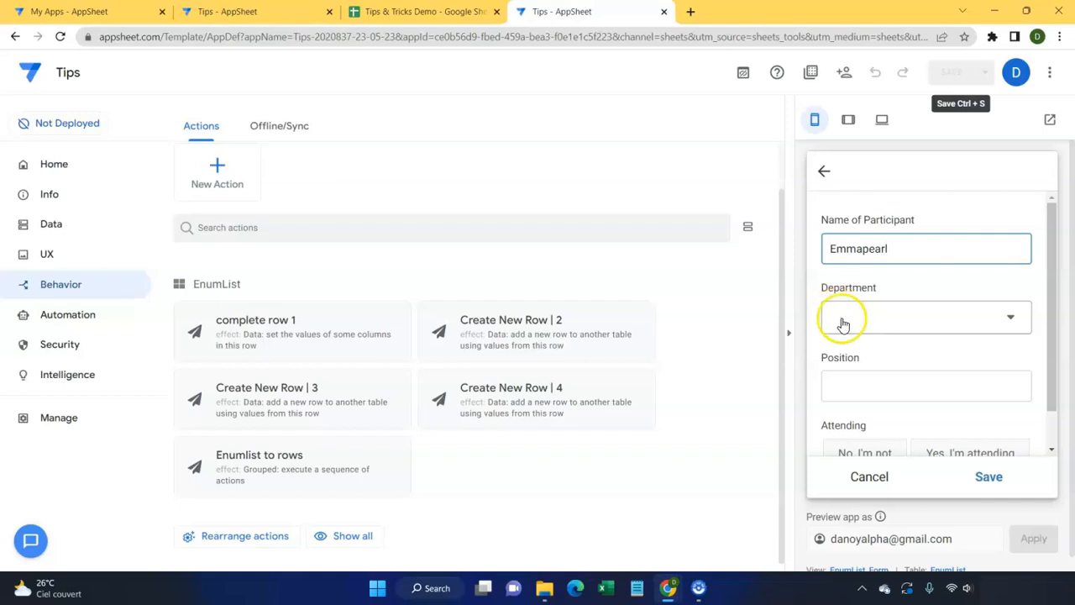
{"action": "left_click", "coordinate": [838, 318]}
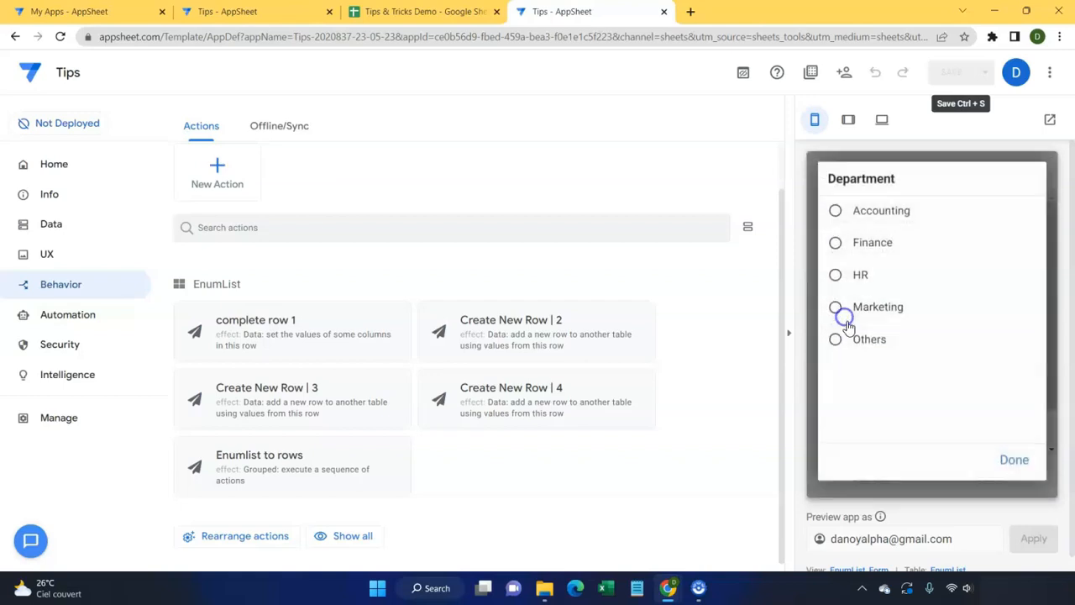
{"action": "left_click", "coordinate": [878, 346]}
{"action": "left_click", "coordinate": [870, 361]}
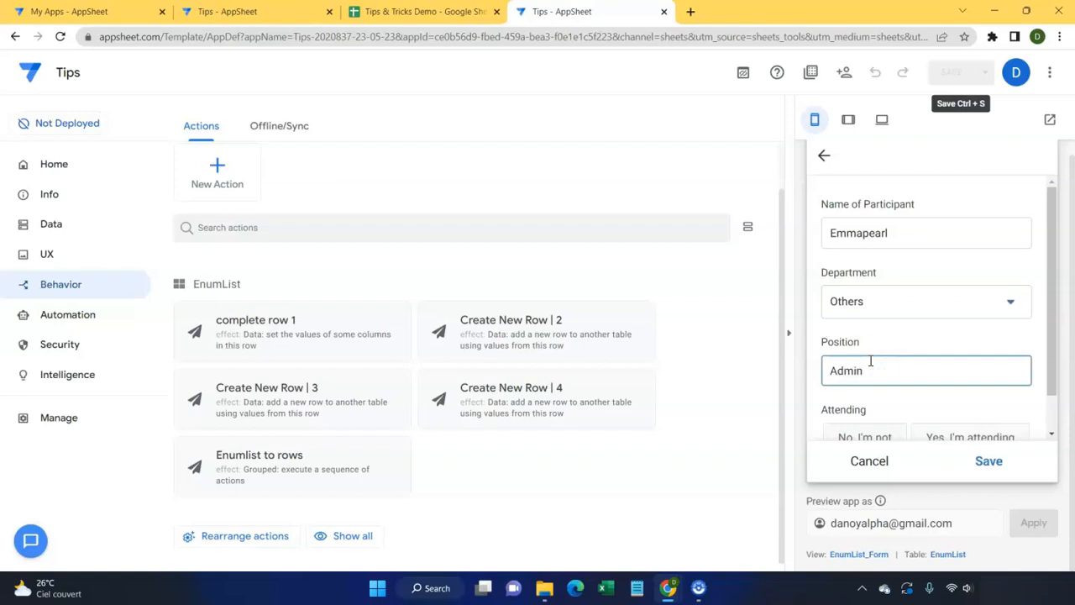
{"action": "scroll", "coordinate": [871, 361], "scroll_direction": "down", "scroll_amount": 1}
{"action": "left_click", "coordinate": [908, 410]}
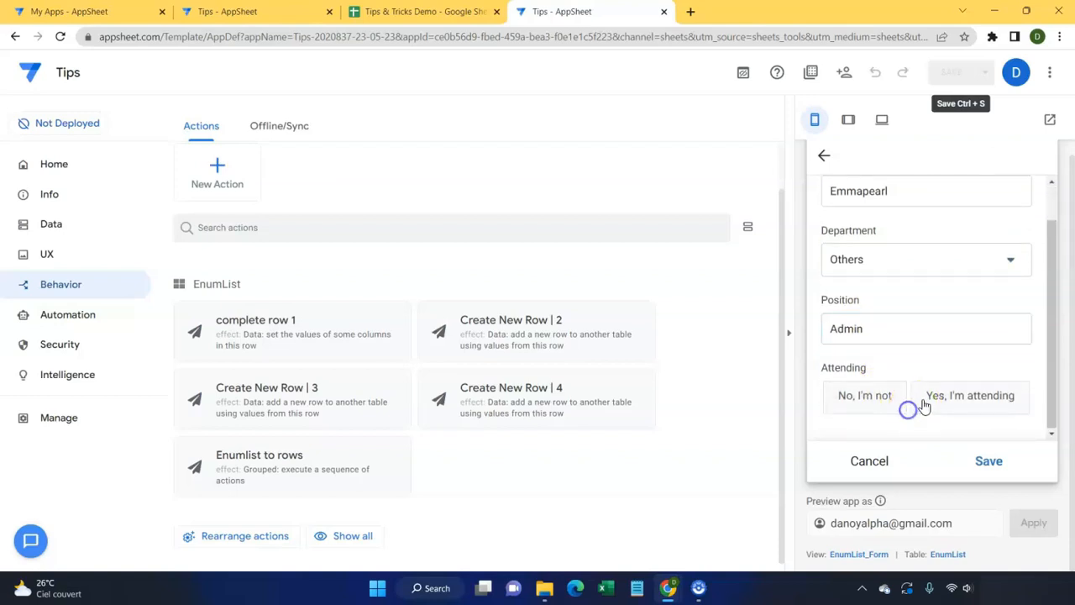
{"action": "scroll", "coordinate": [924, 395], "scroll_direction": "down", "scroll_amount": 2}
Step: Select #Program 1 through #Program 4 and save the record
{"action": "left_click", "coordinate": [1010, 401]}
{"action": "left_click", "coordinate": [833, 193]}
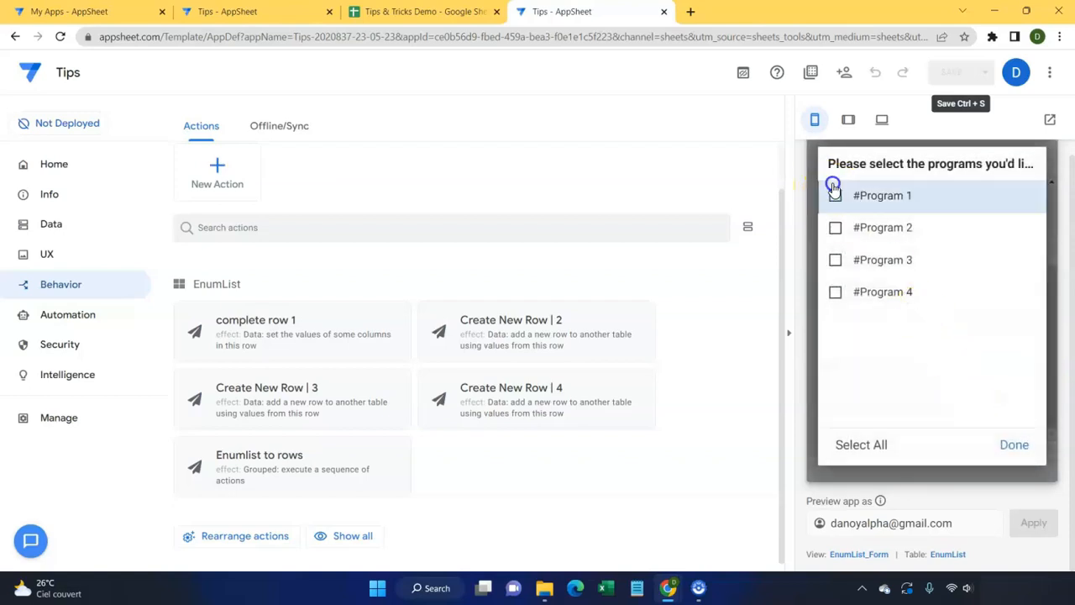
{"action": "left_click", "coordinate": [836, 230]}
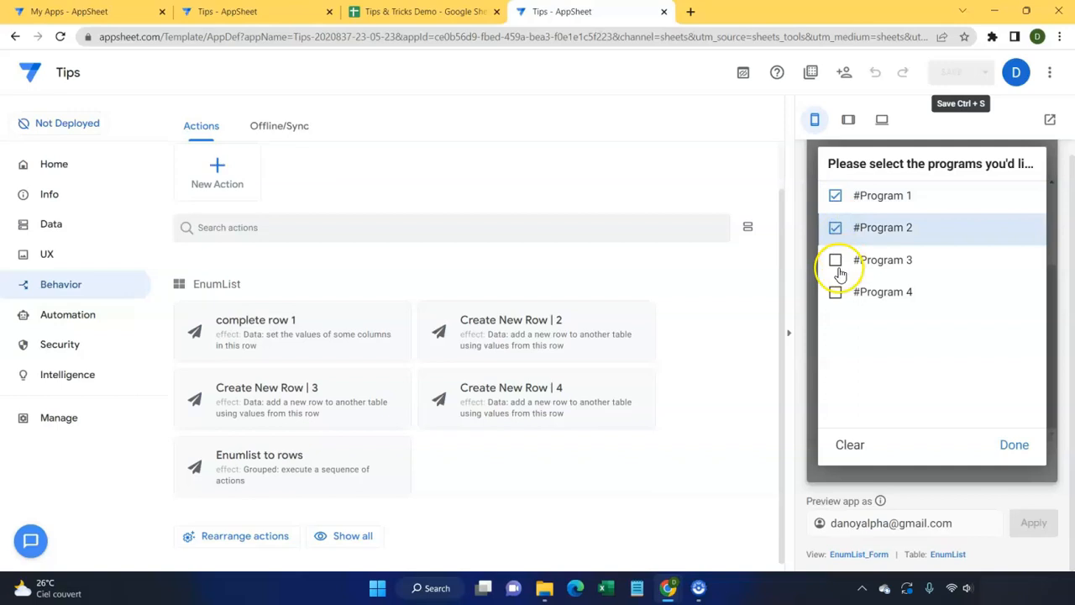
{"action": "left_click", "coordinate": [835, 261]}
{"action": "left_click", "coordinate": [836, 294]}
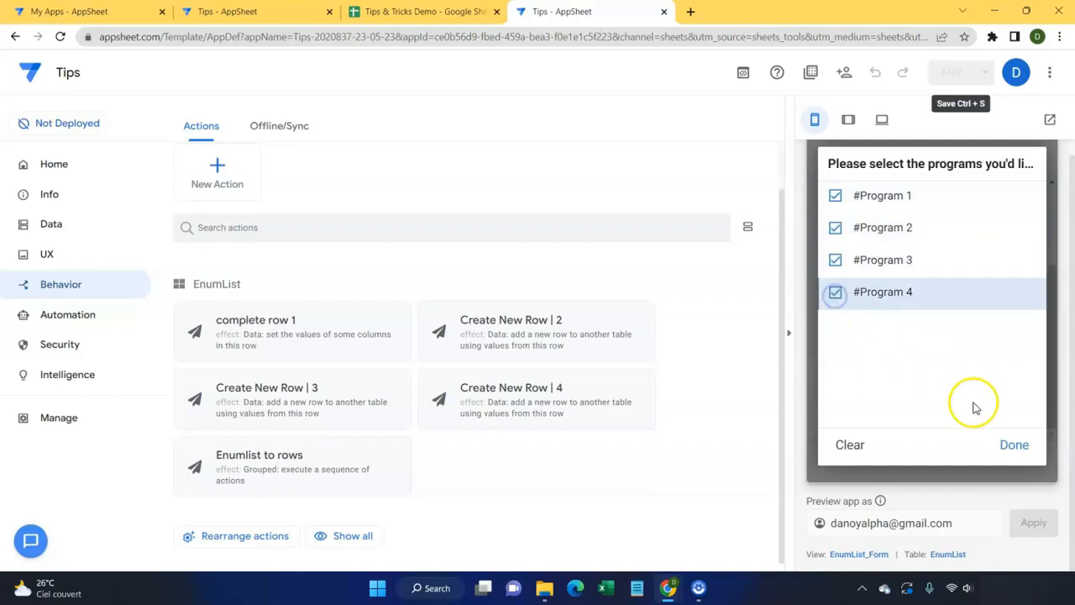
{"action": "left_click", "coordinate": [1011, 445]}
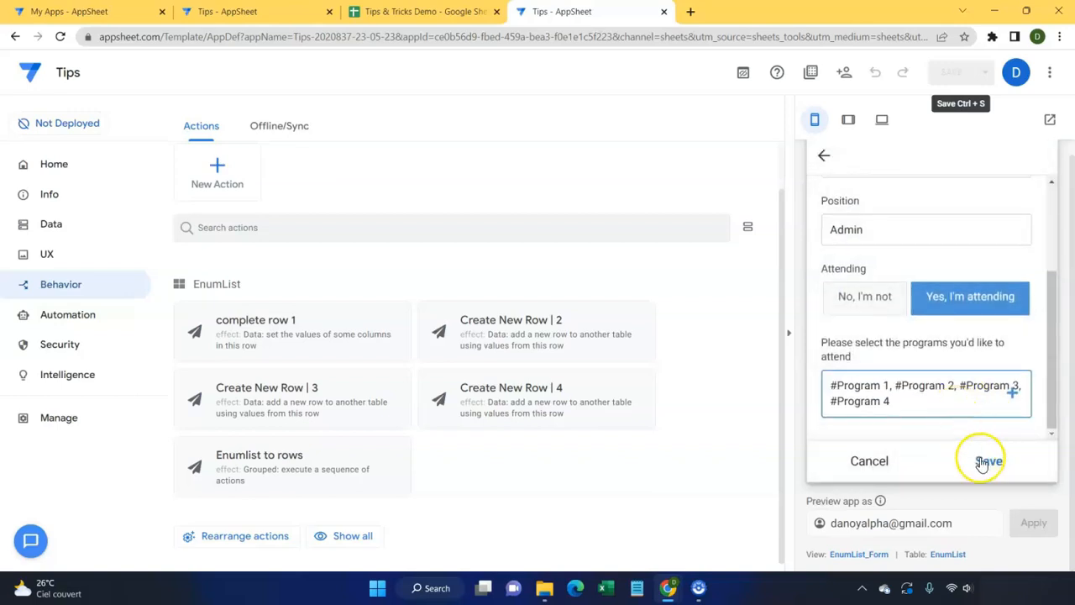
{"action": "left_click", "coordinate": [987, 461]}
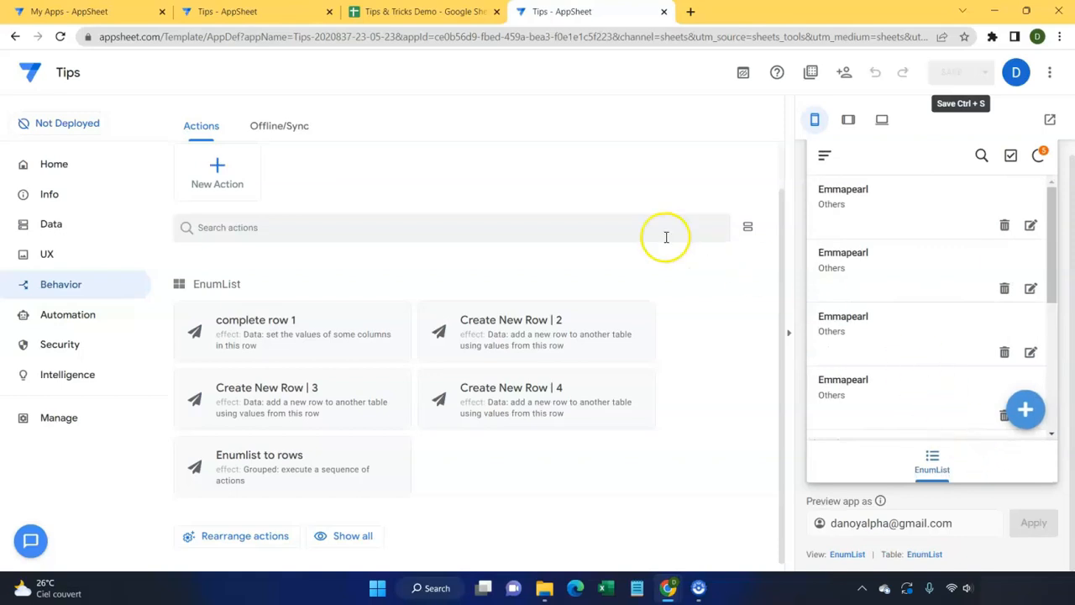
{"action": "left_click", "coordinate": [424, 12]}
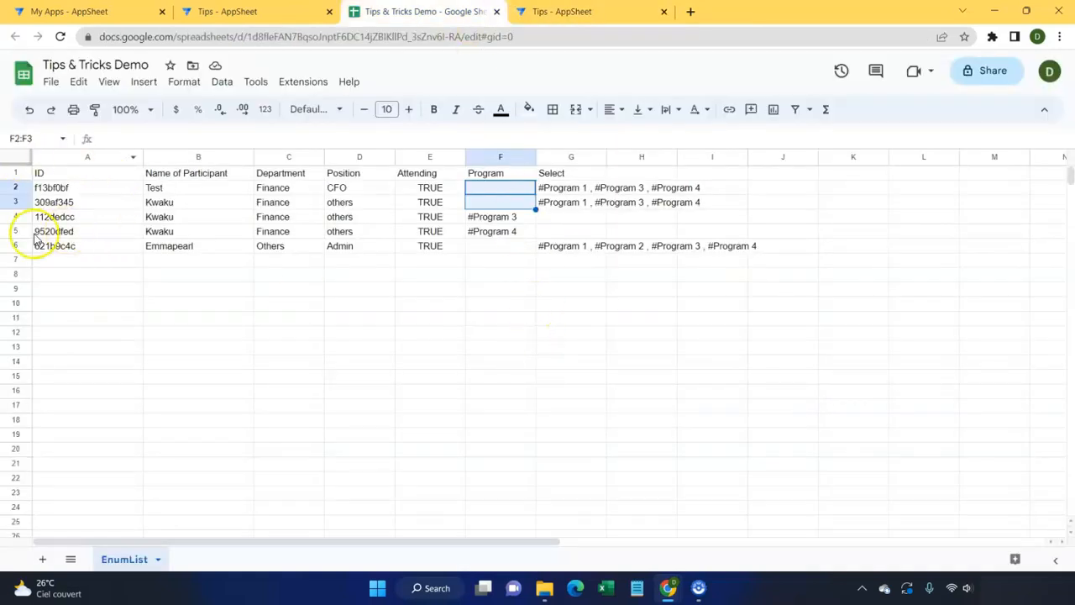
{"action": "left_click", "coordinate": [13, 246]}
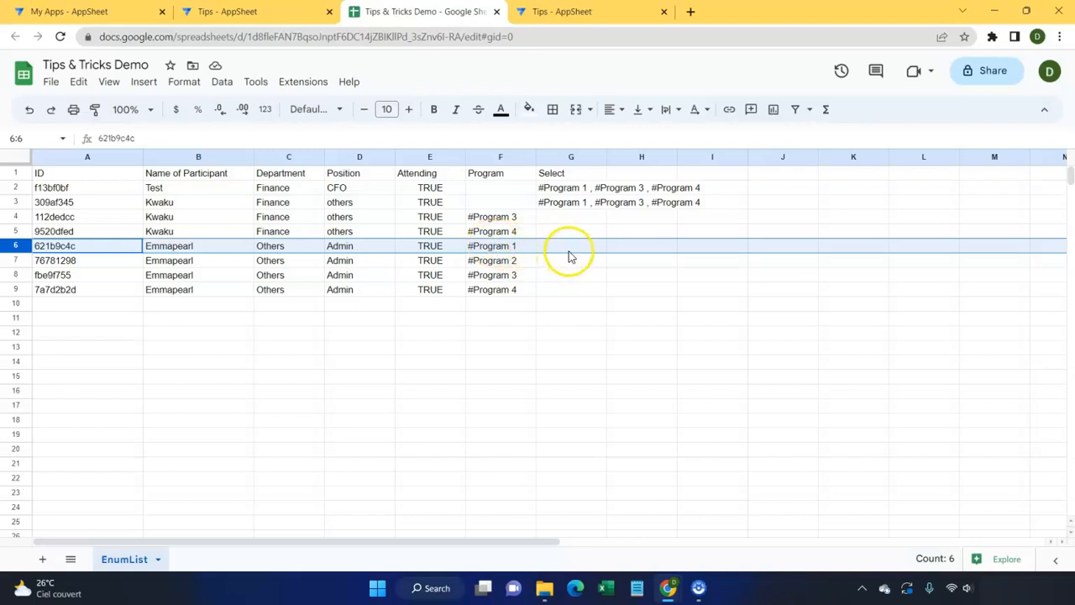
{"action": "left_click", "coordinate": [556, 13]}
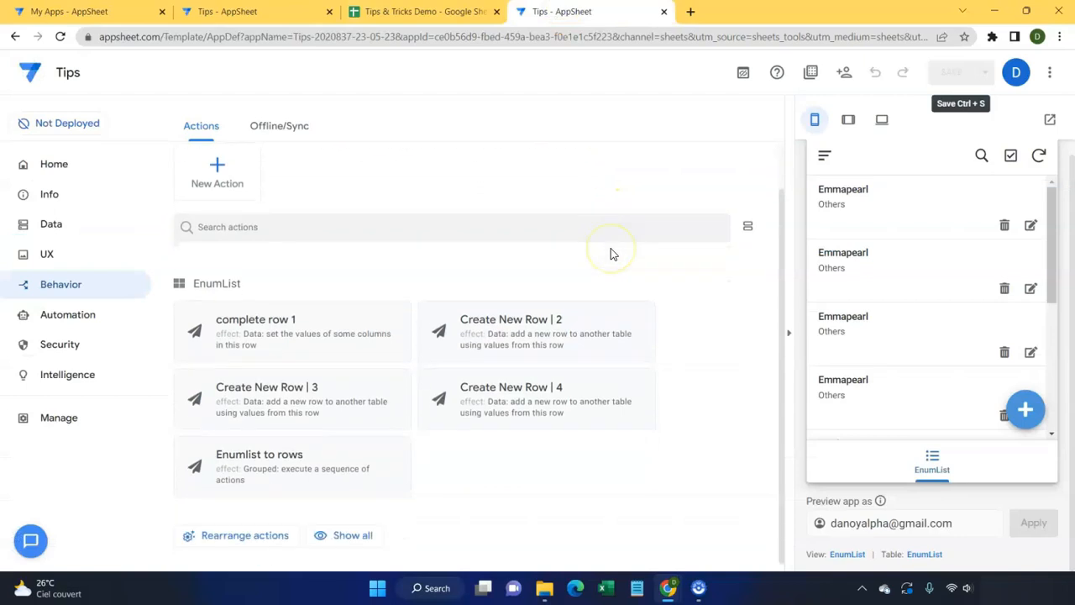